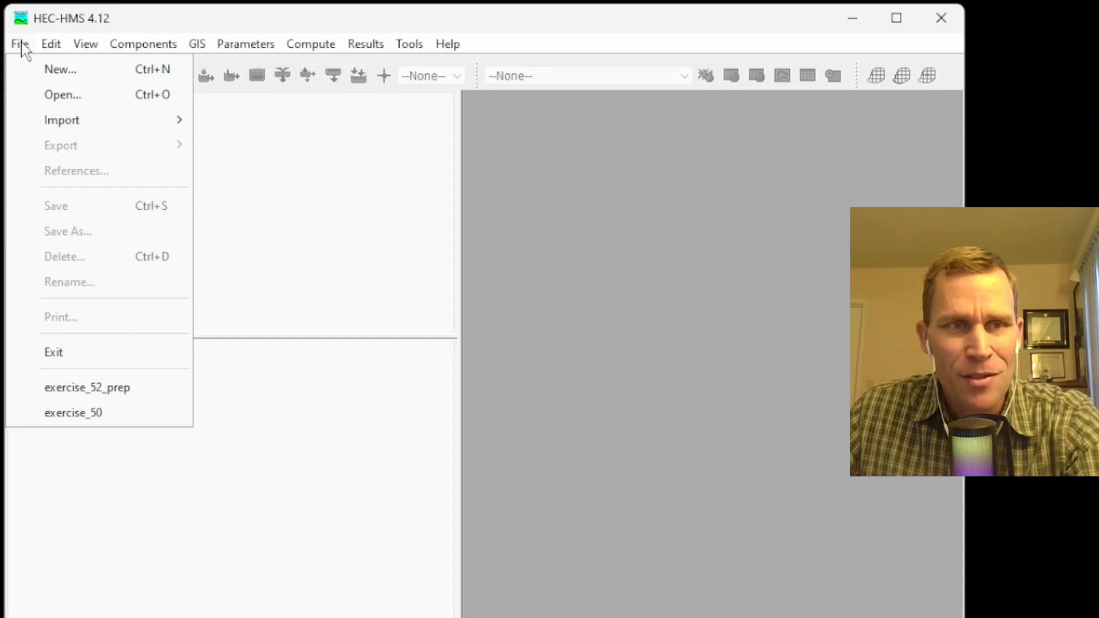
Create a project named exercise_52 in C:\D\HEC\HMS\Exercises\52 - test\project with U.S. Customary units.
click(26, 71)
text(exercise_52)
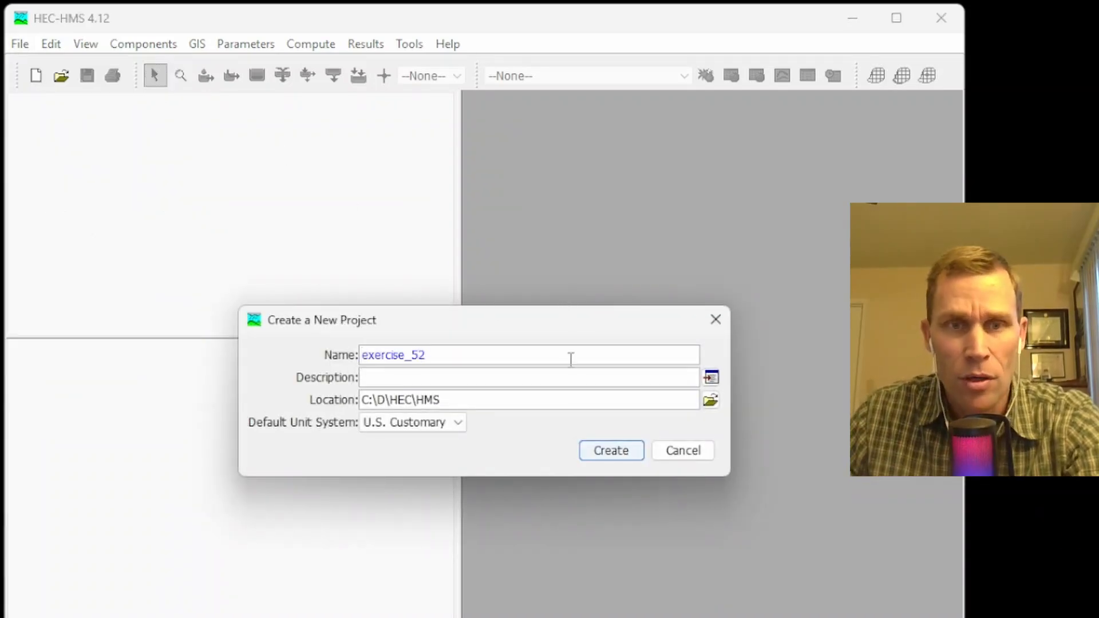
drag(447, 358, 339, 362)
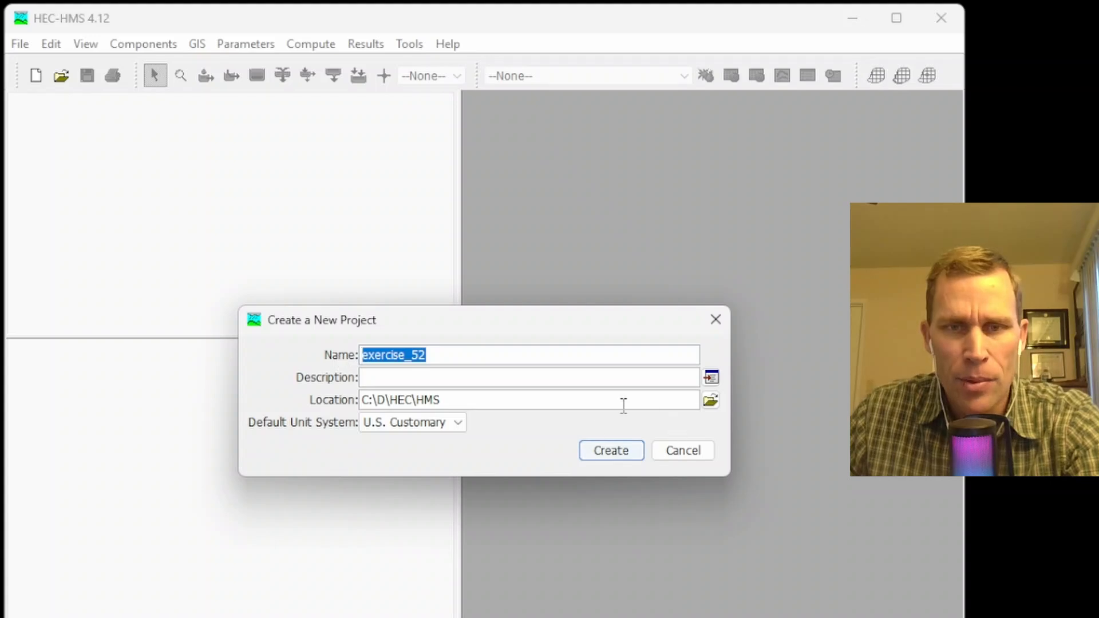
click(710, 400)
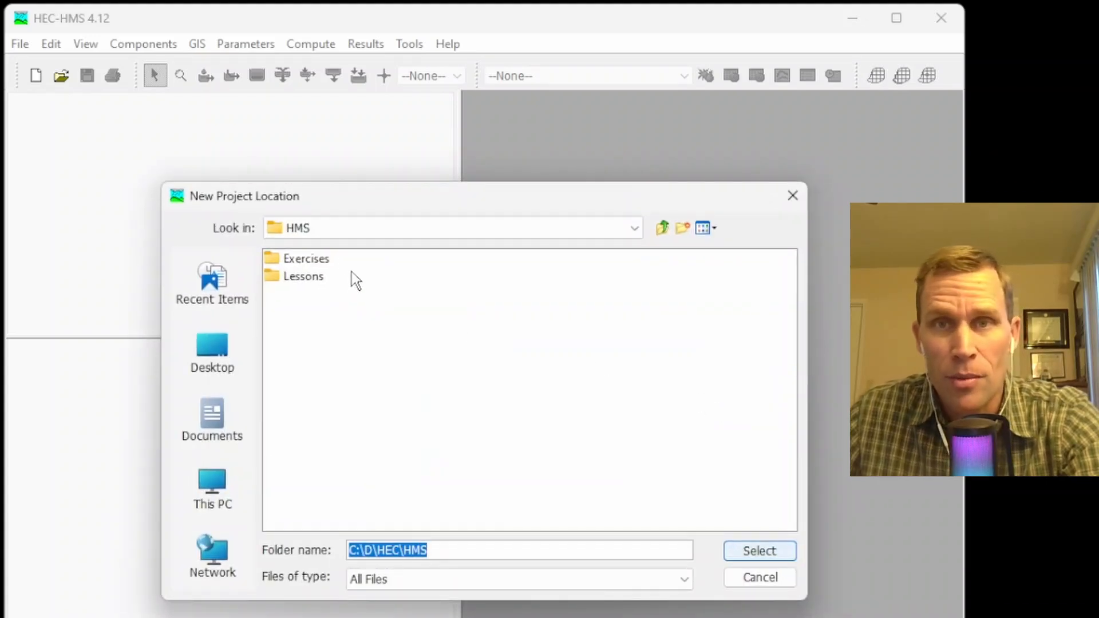
click(307, 259)
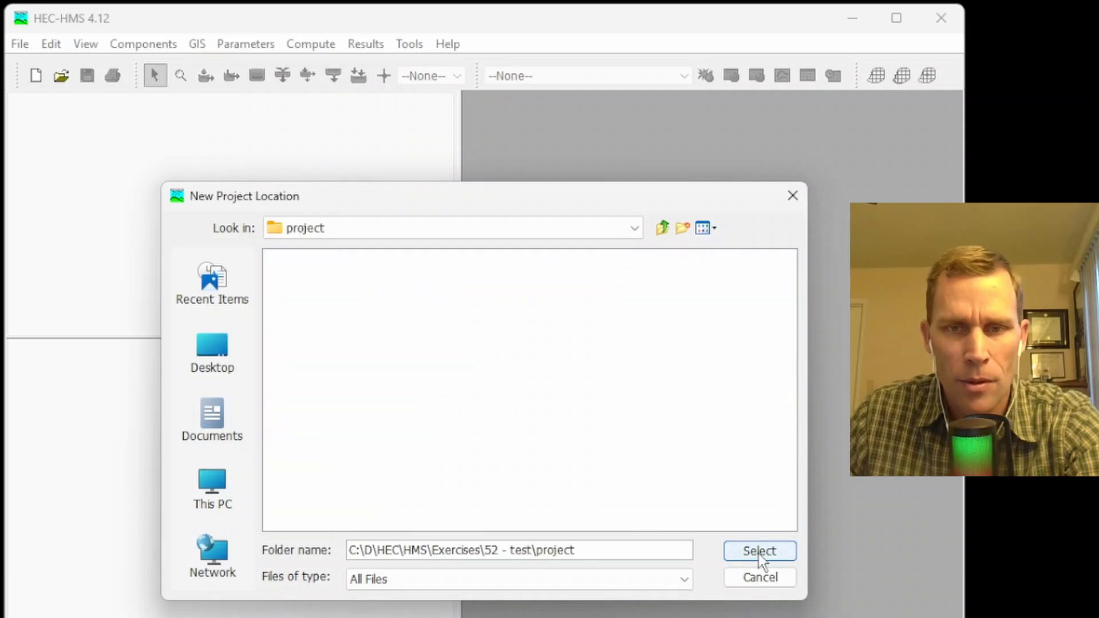
click(757, 553)
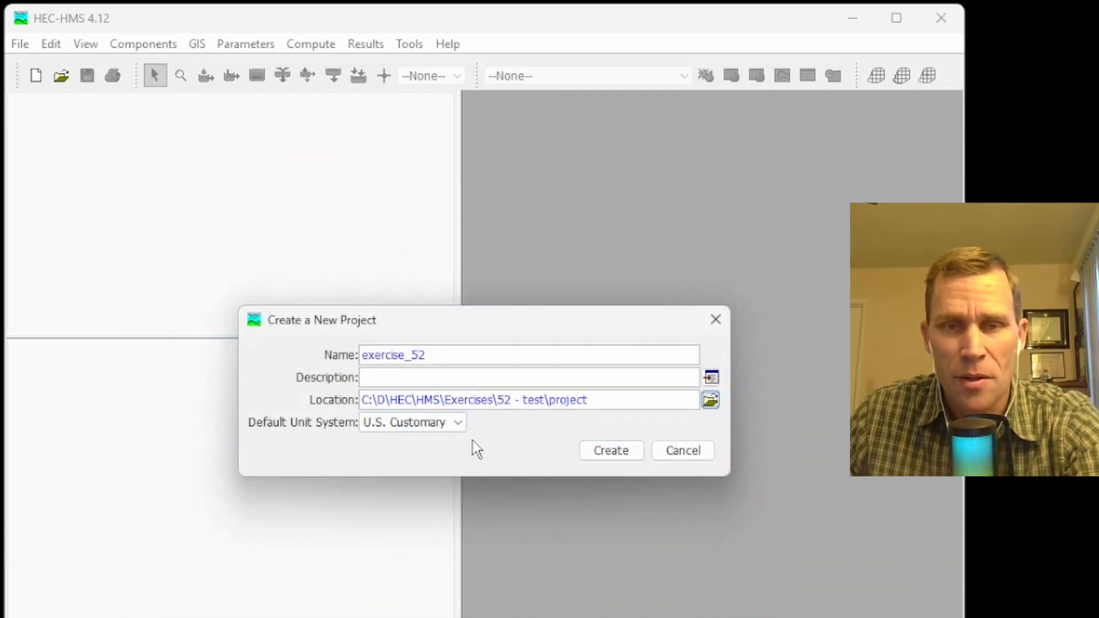
click(603, 452)
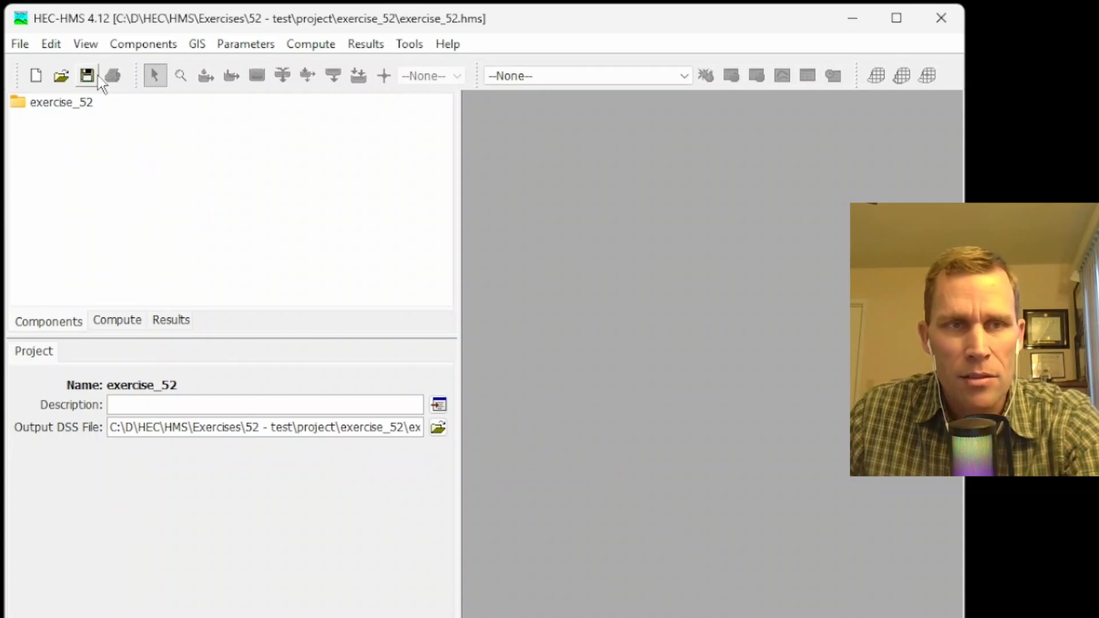
Create a basin model named Basin 1 in the project.
click(143, 43)
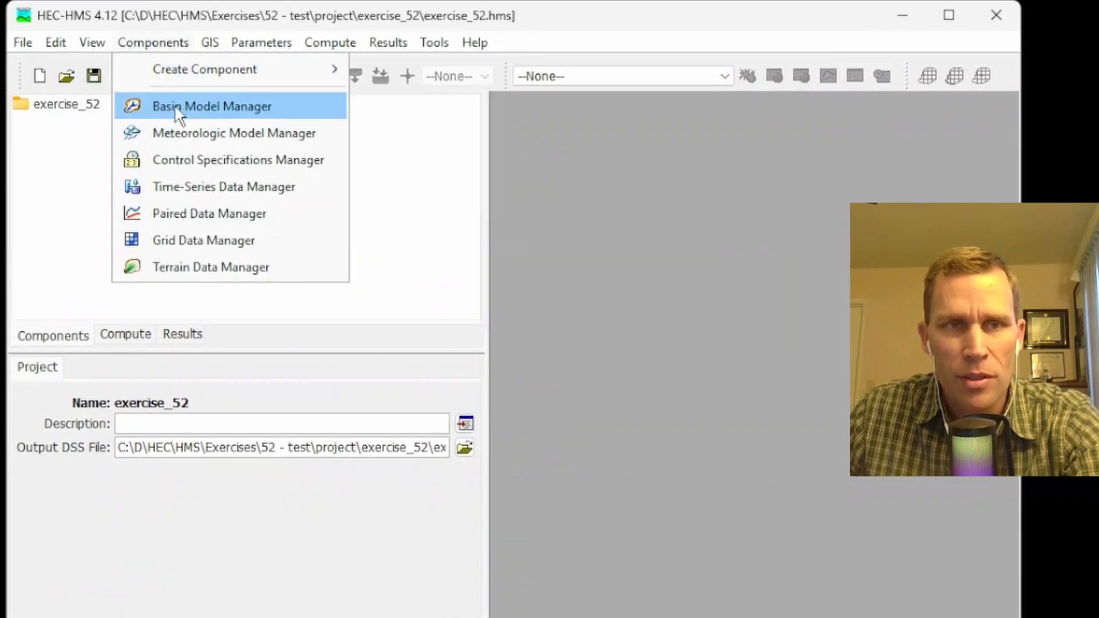
click(180, 122)
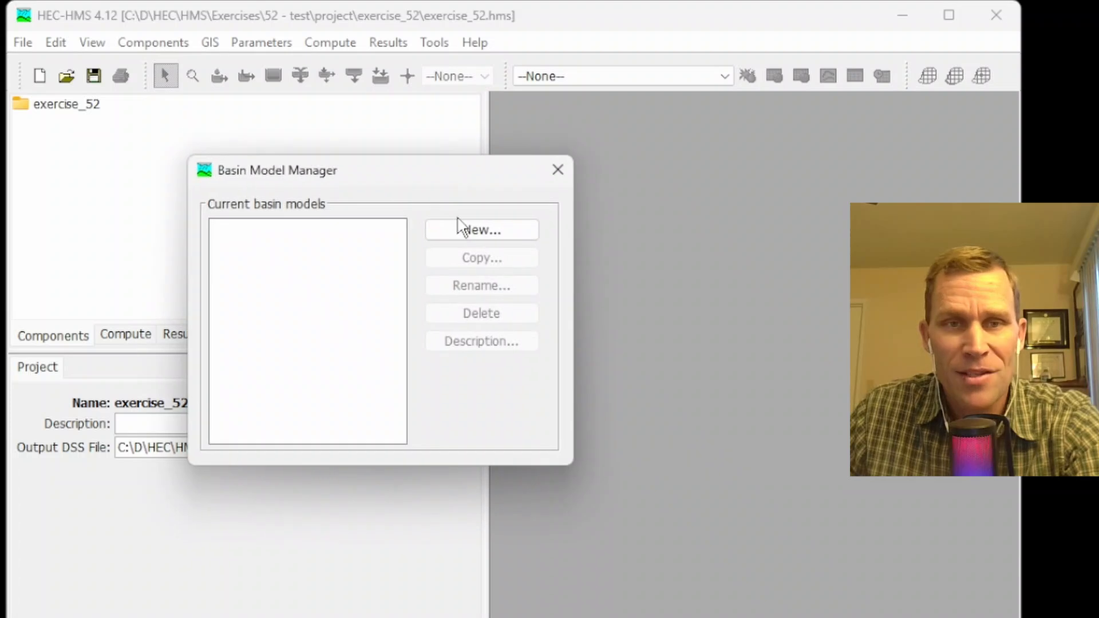
click(464, 226)
click(510, 350)
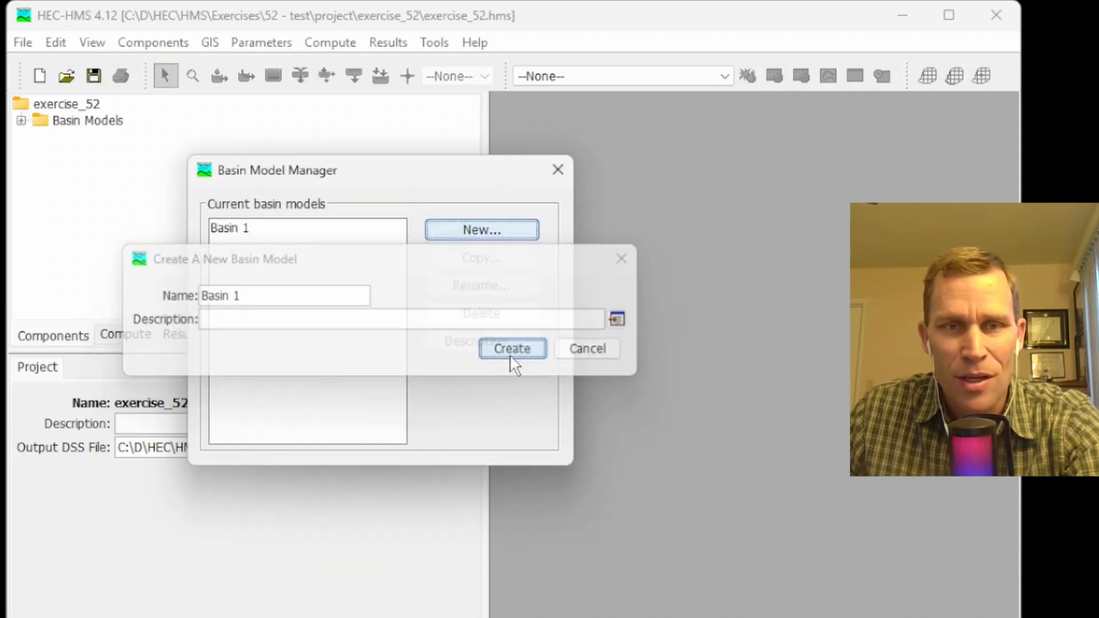
click(556, 169)
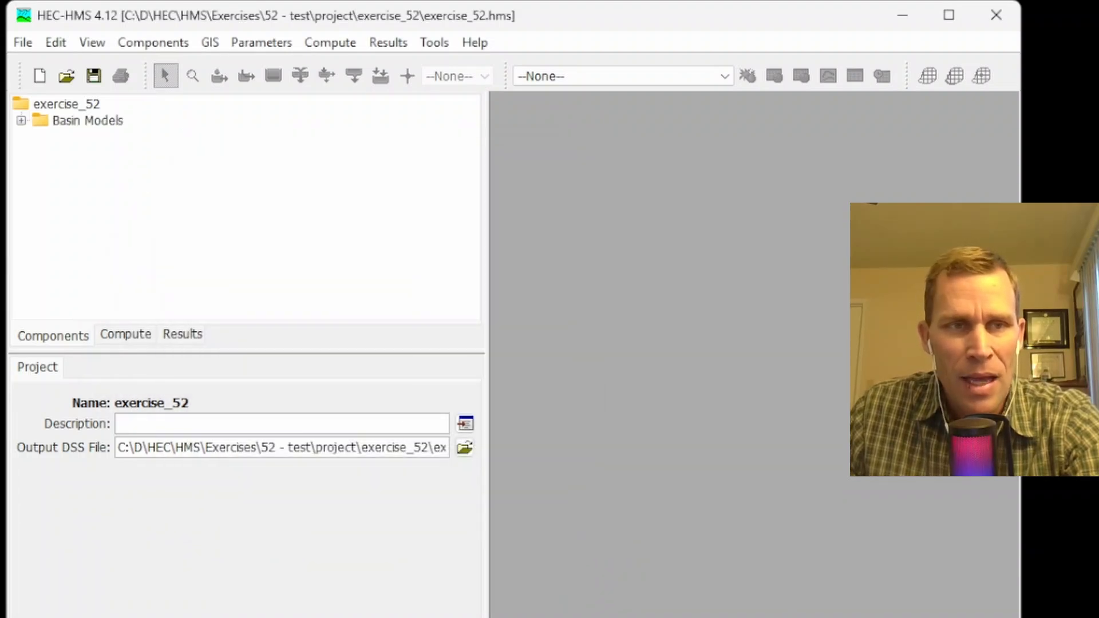
Open the Basin 1 model and maximize its map window.
click(21, 121)
click(83, 139)
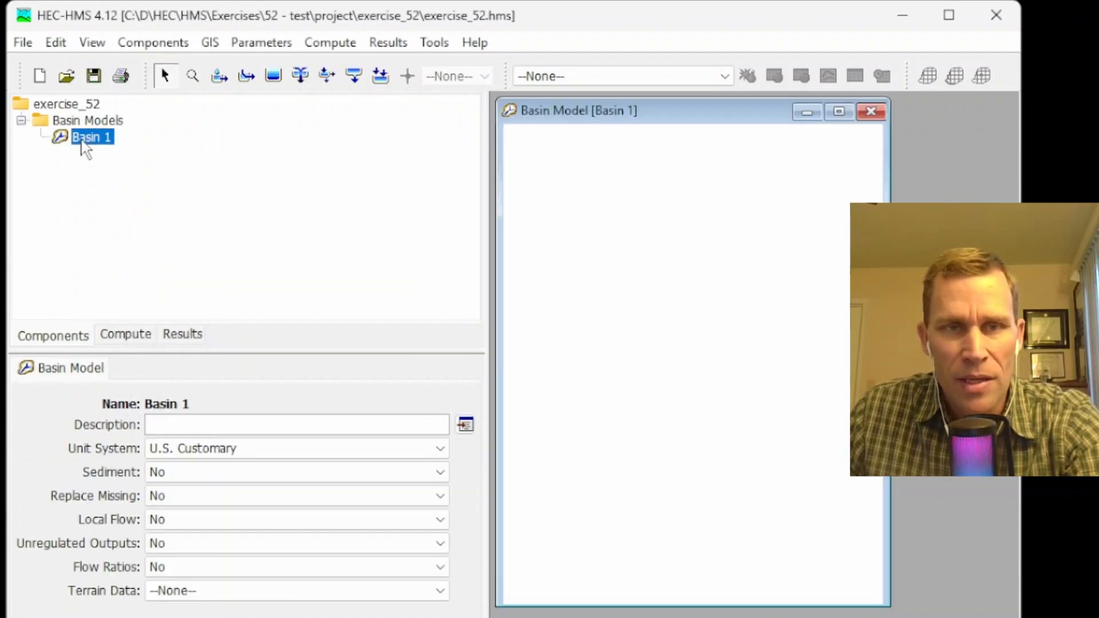
click(839, 111)
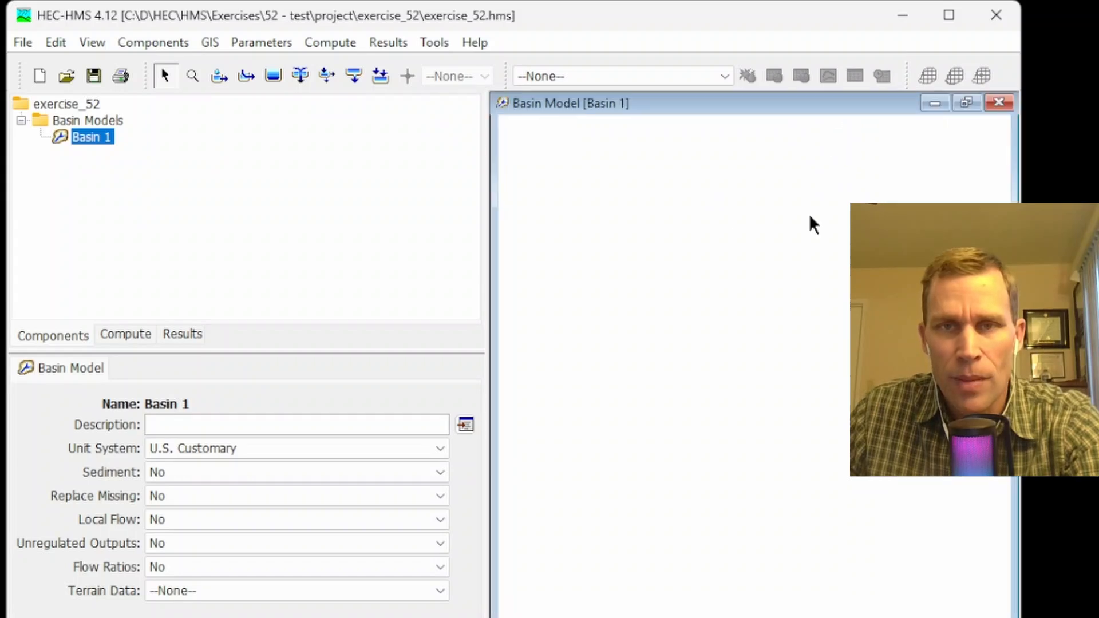
Add a subbasin element to the basin map, move it to the upper part of the map and select it.
click(219, 75)
click(673, 240)
click(654, 447)
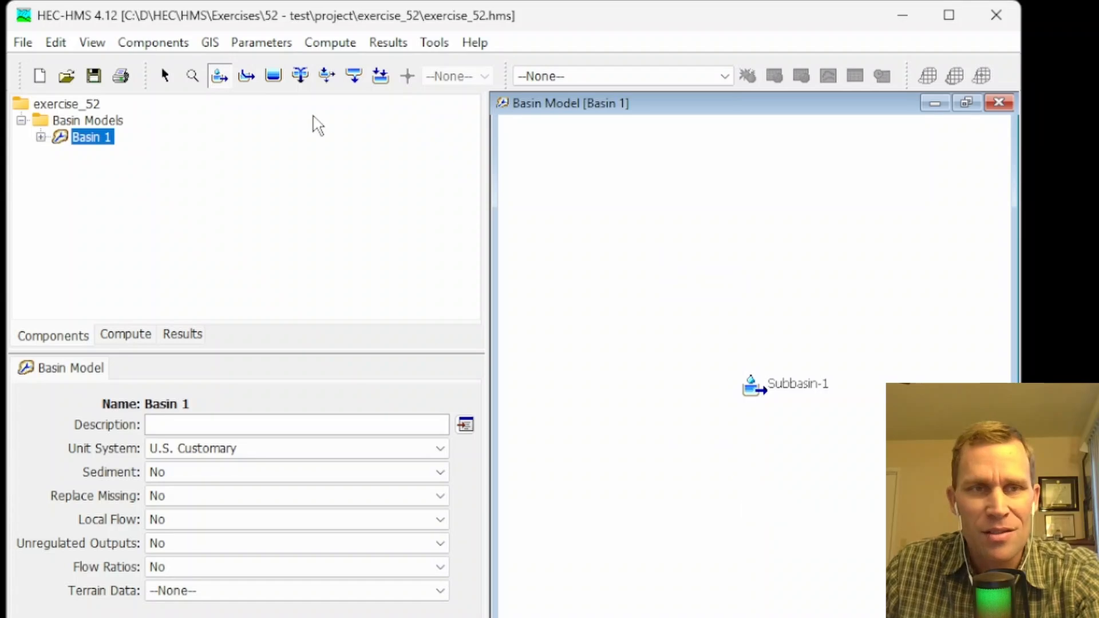
click(165, 78)
drag(754, 386, 670, 228)
click(666, 230)
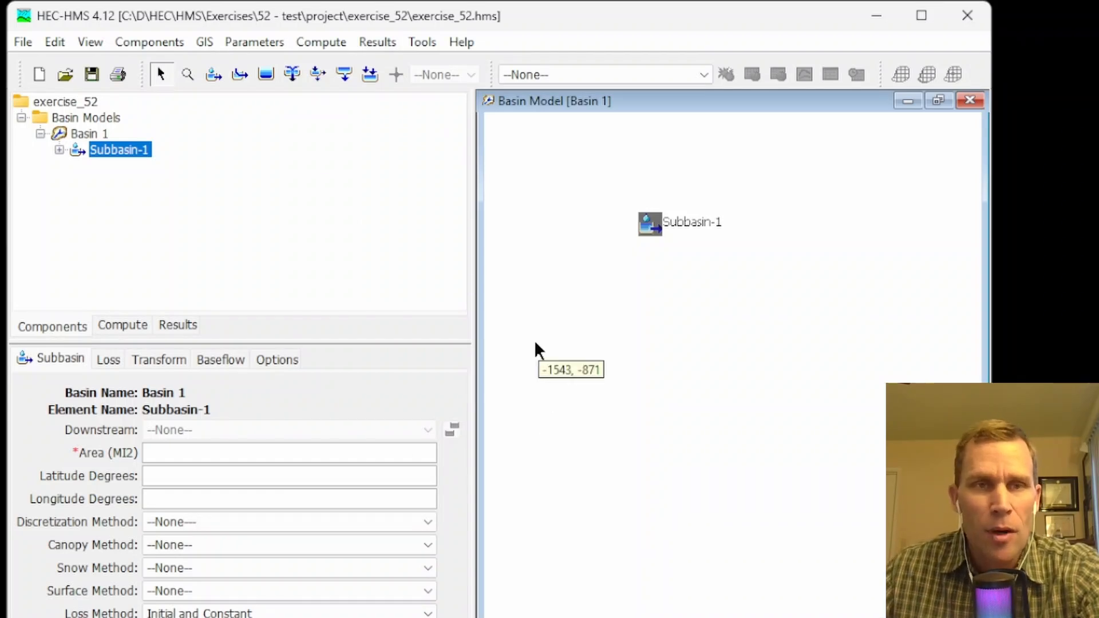
Create a precipitation gage named precip_gage as time-series data.
click(162, 43)
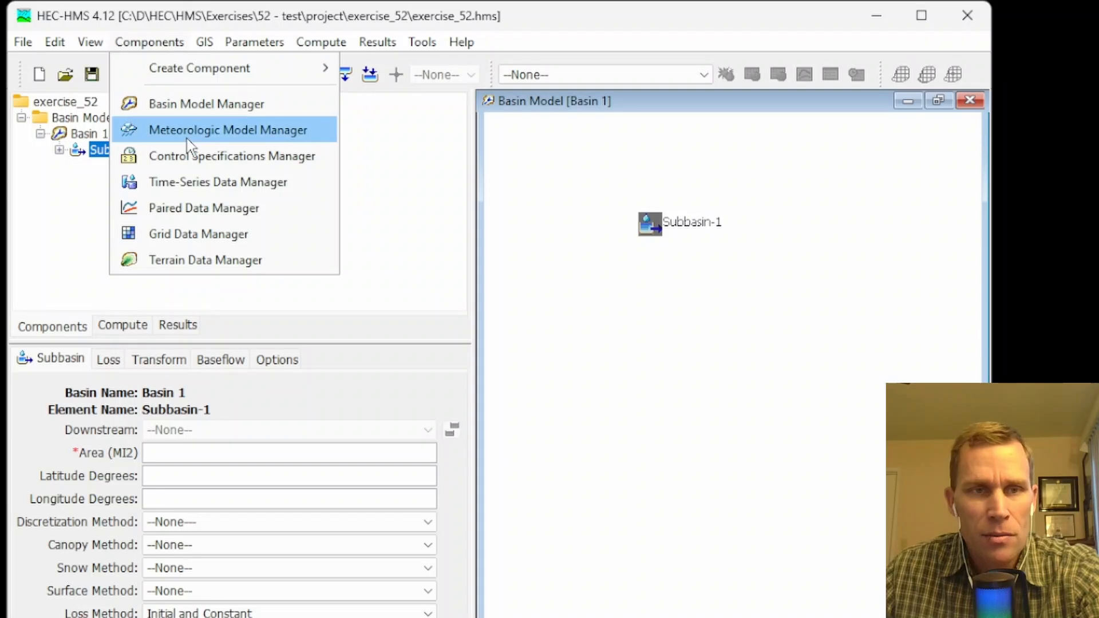
click(200, 183)
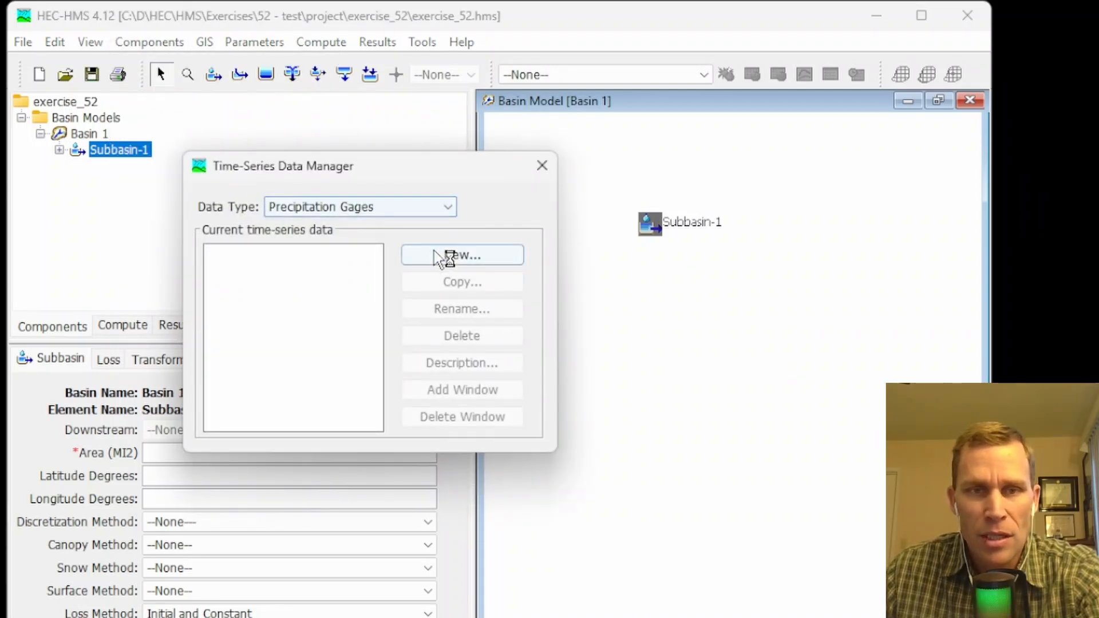
click(447, 259)
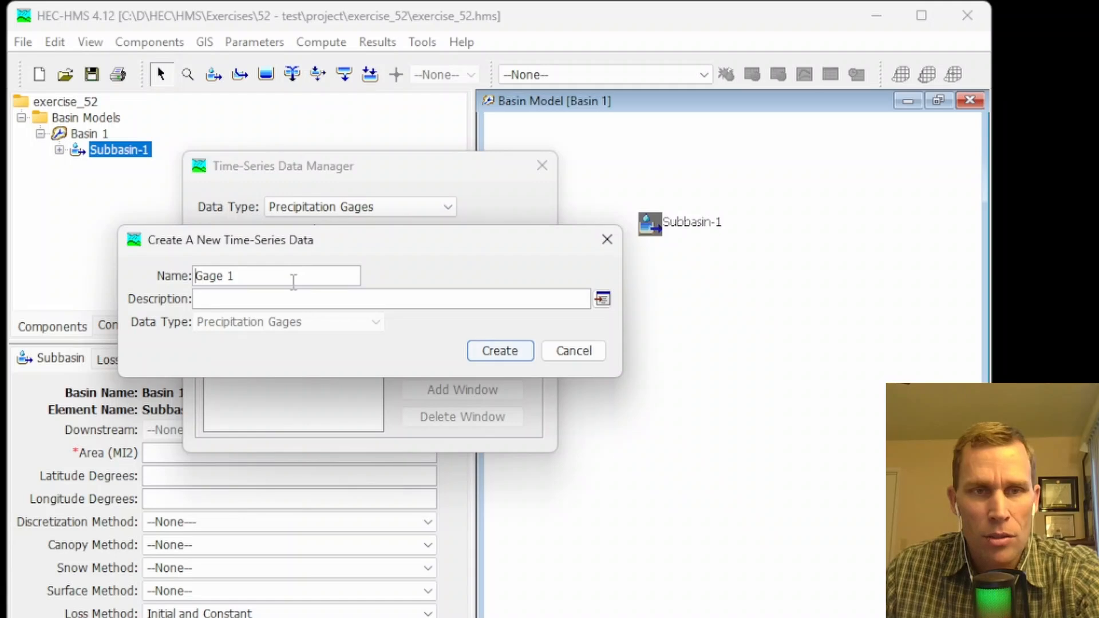
drag(293, 282, 135, 274)
text(precip_gage)
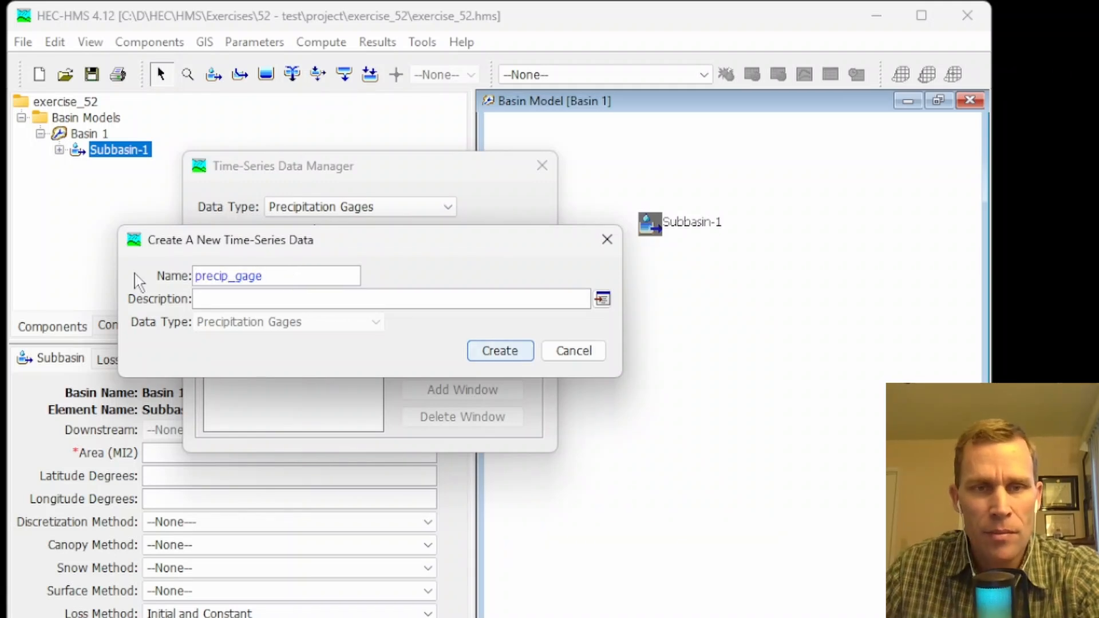
click(493, 350)
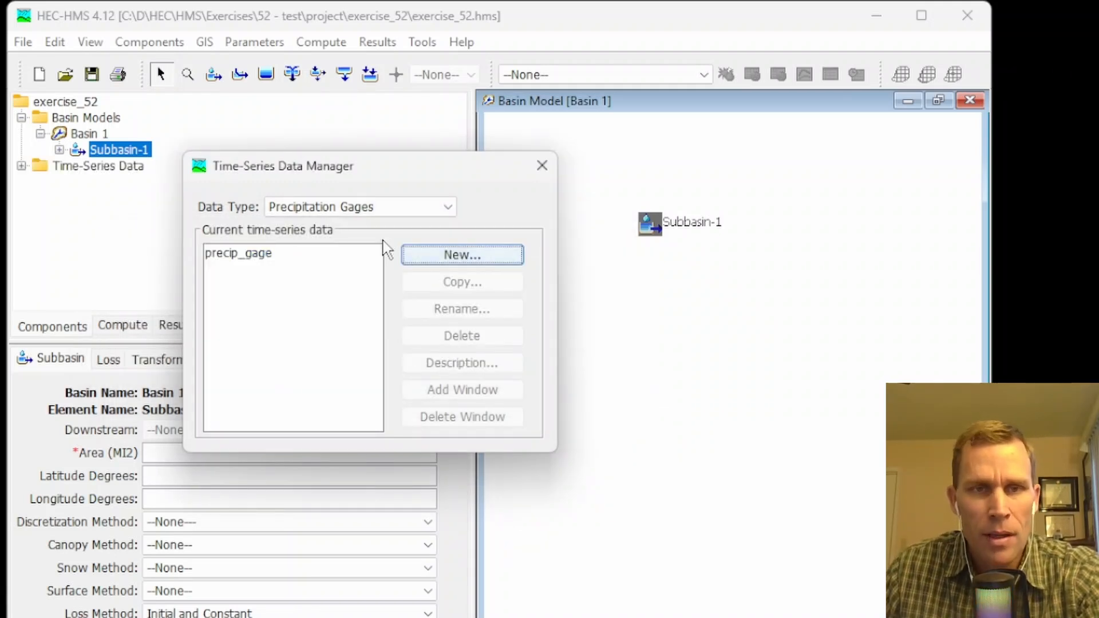
Create a discharge gage named discharge_gage as time-series data and close the manager.
click(394, 211)
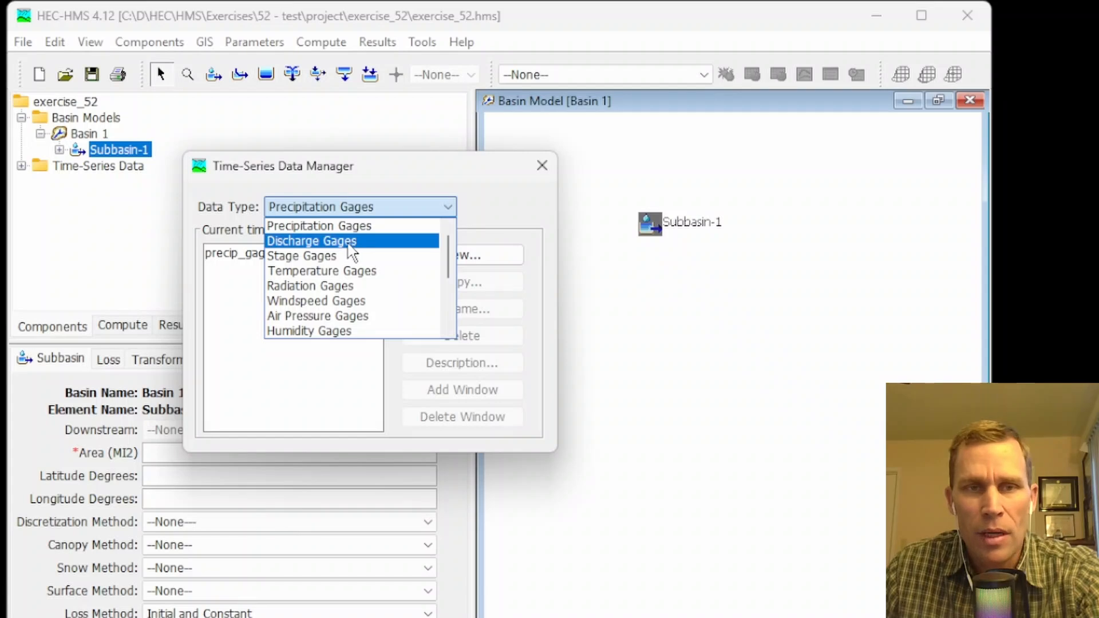
click(350, 252)
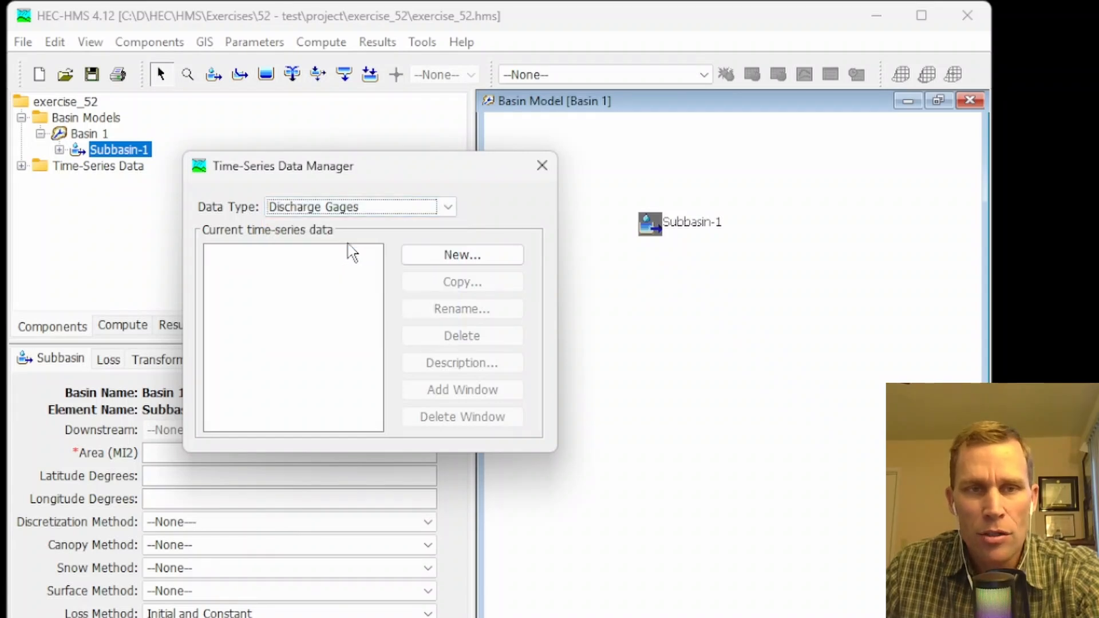
click(423, 252)
text(discharge_gageGage 1)
key(shift+End)
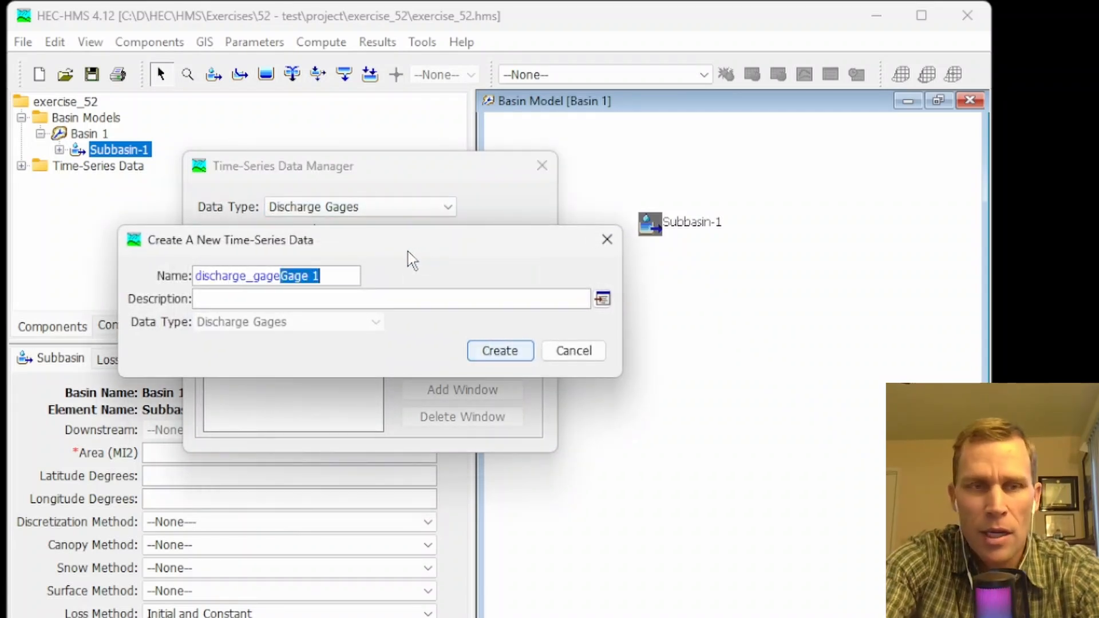
key(Delete)
click(501, 351)
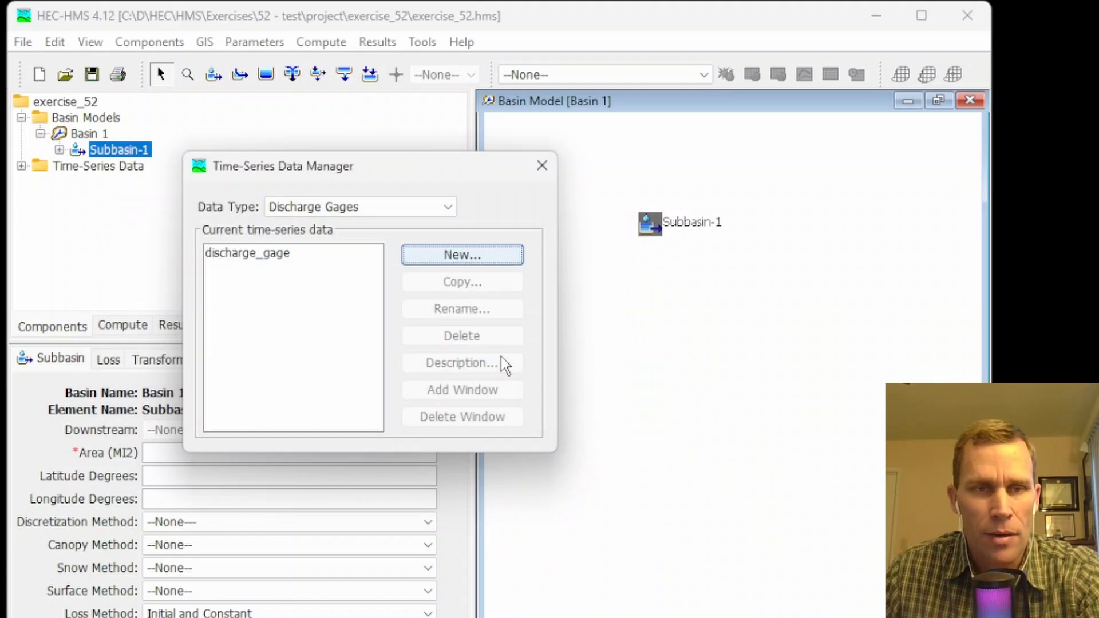
click(542, 165)
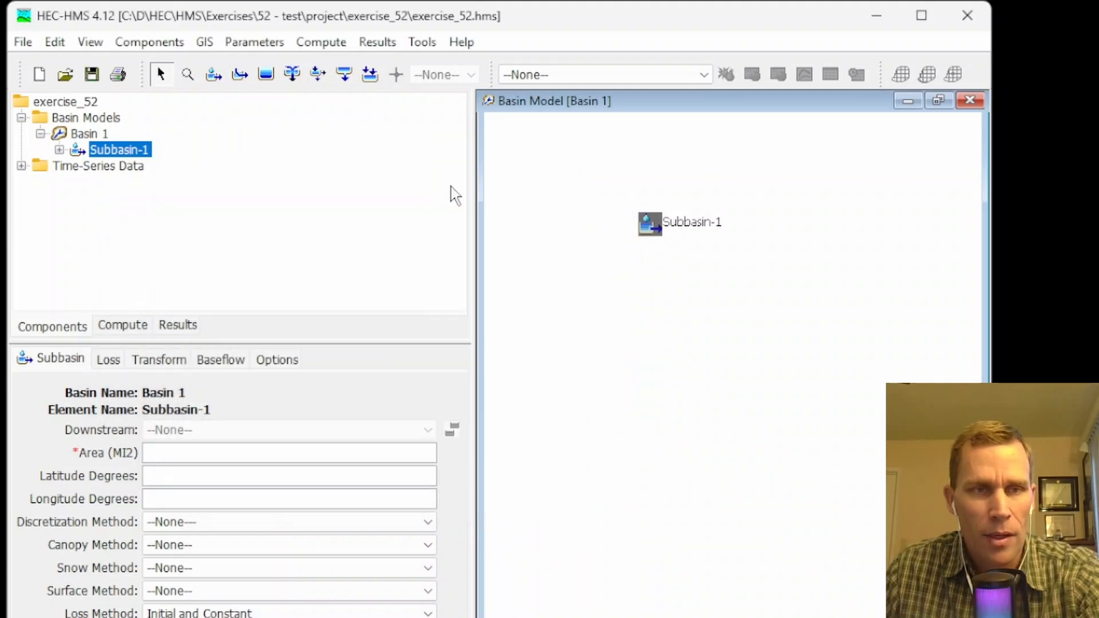
Expand the time-series data in the project tree and view the settings of the precipitation and discharge gages.
click(21, 166)
click(40, 182)
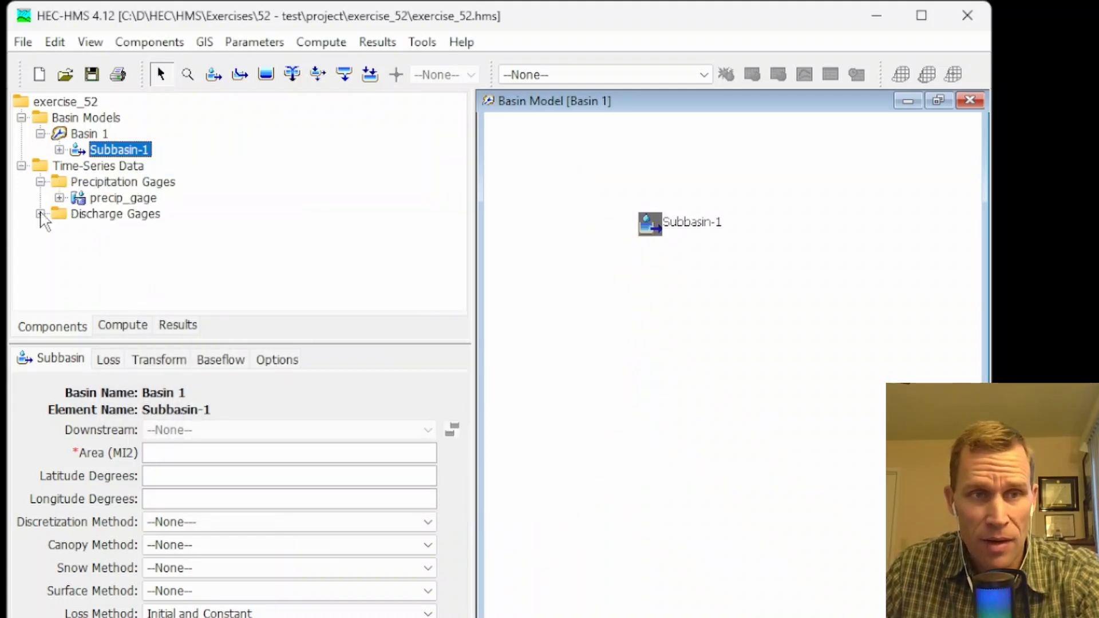
click(40, 214)
click(104, 199)
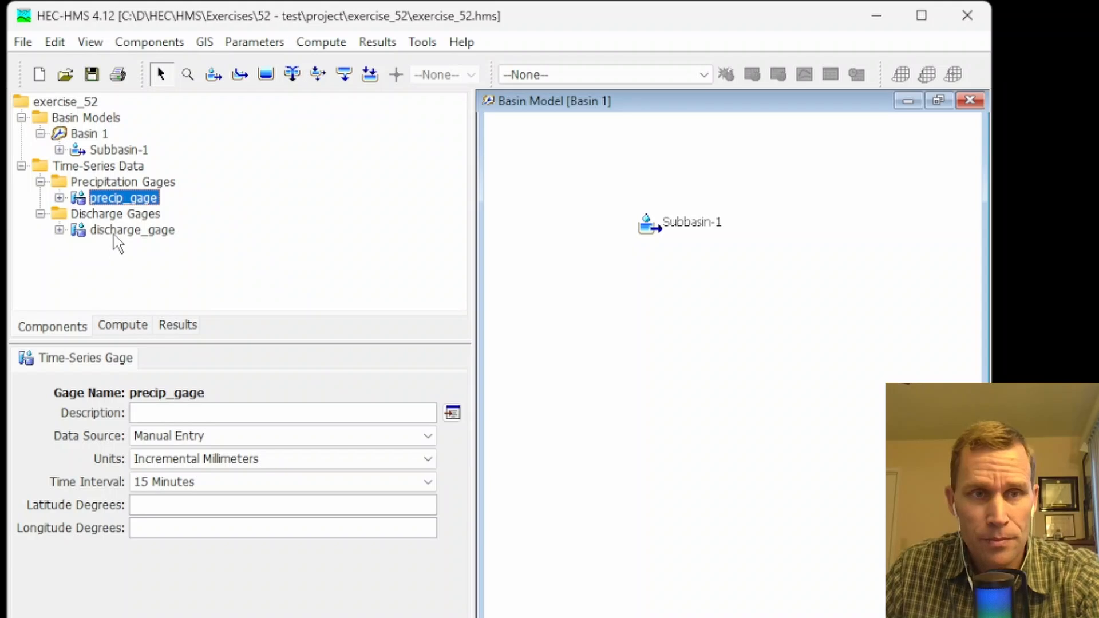
click(114, 229)
click(115, 199)
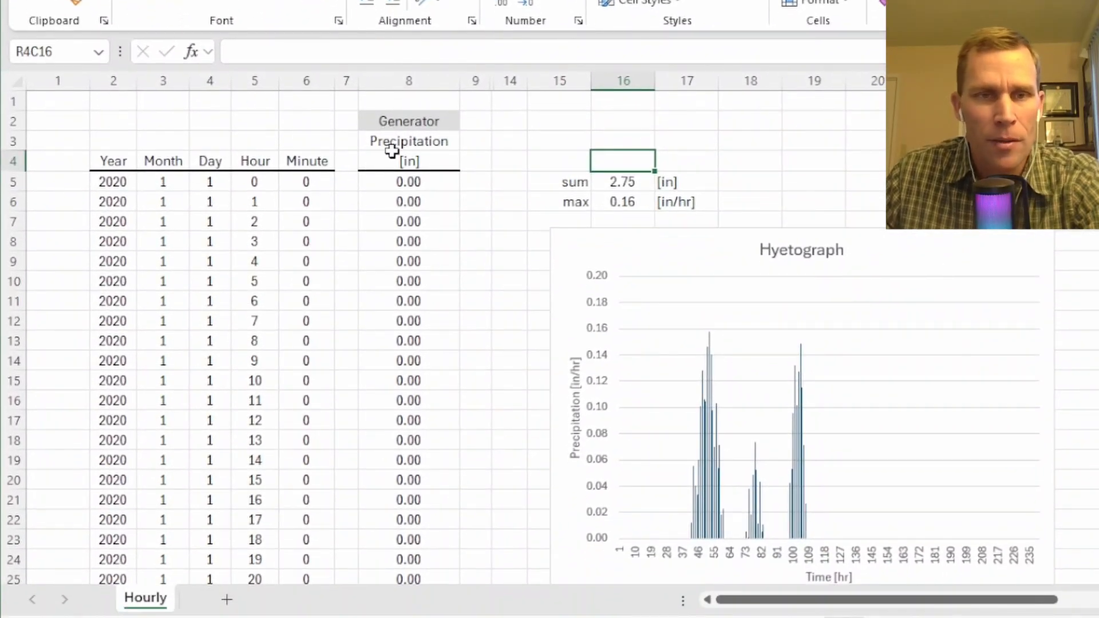
Switch to the Excel workbook and examine the Hourly sheet's precipitation values, generator formula and date columns.
drag(397, 184, 398, 461)
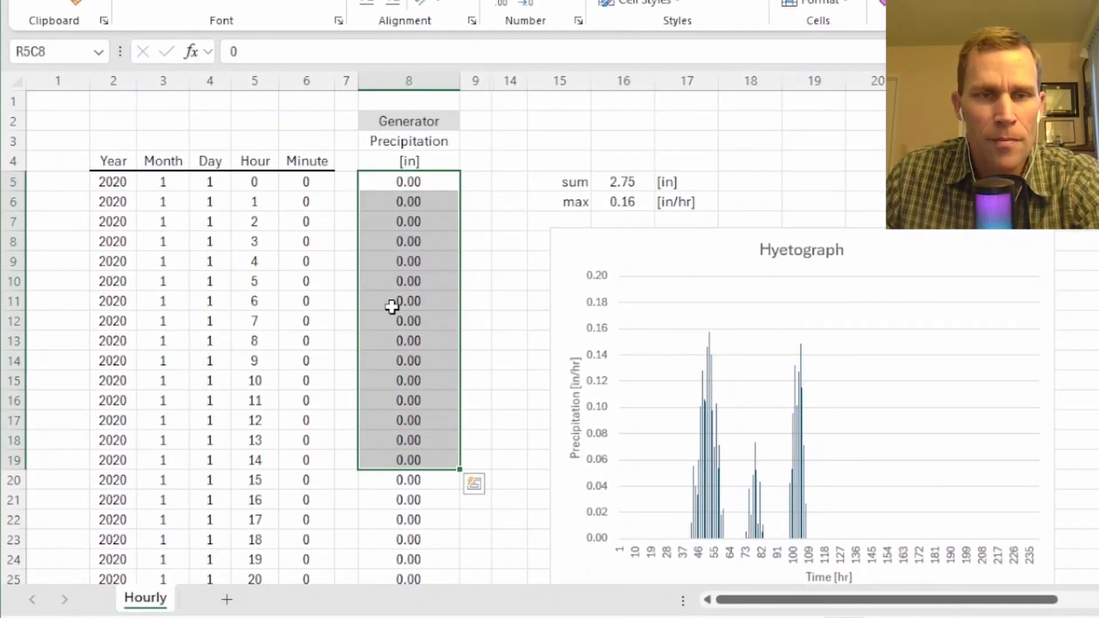
click(398, 280)
click(312, 137)
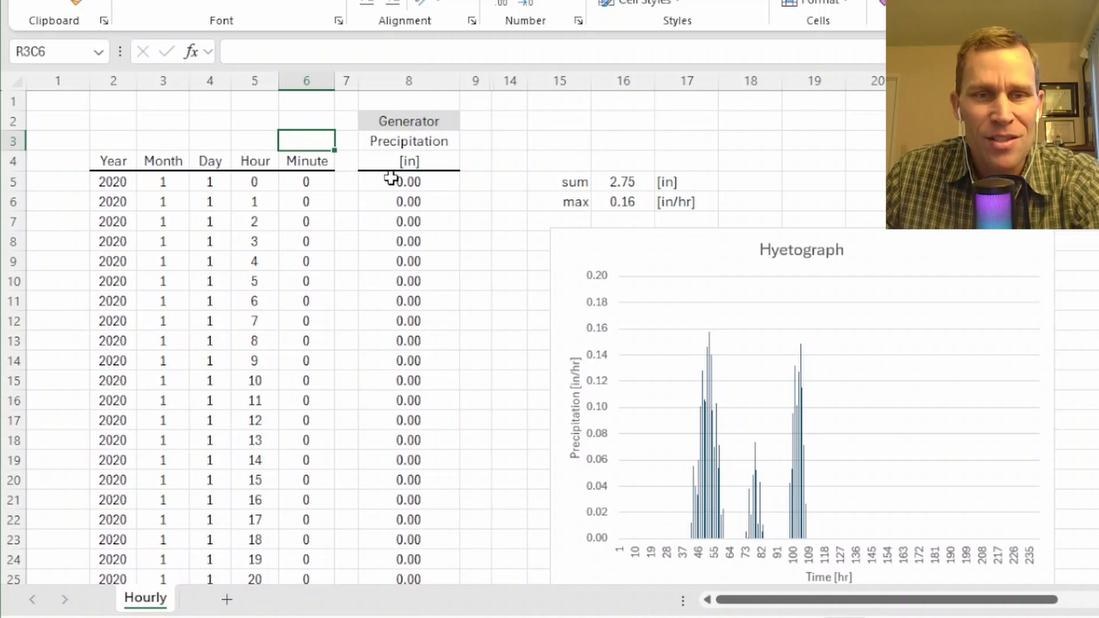
click(393, 182)
click(402, 204)
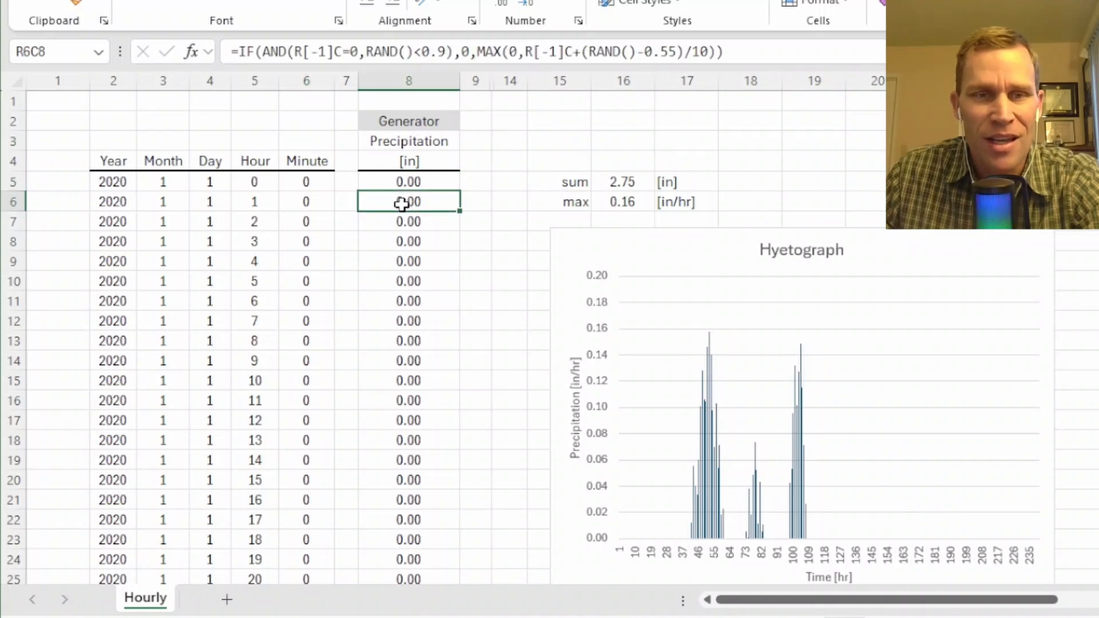
click(753, 50)
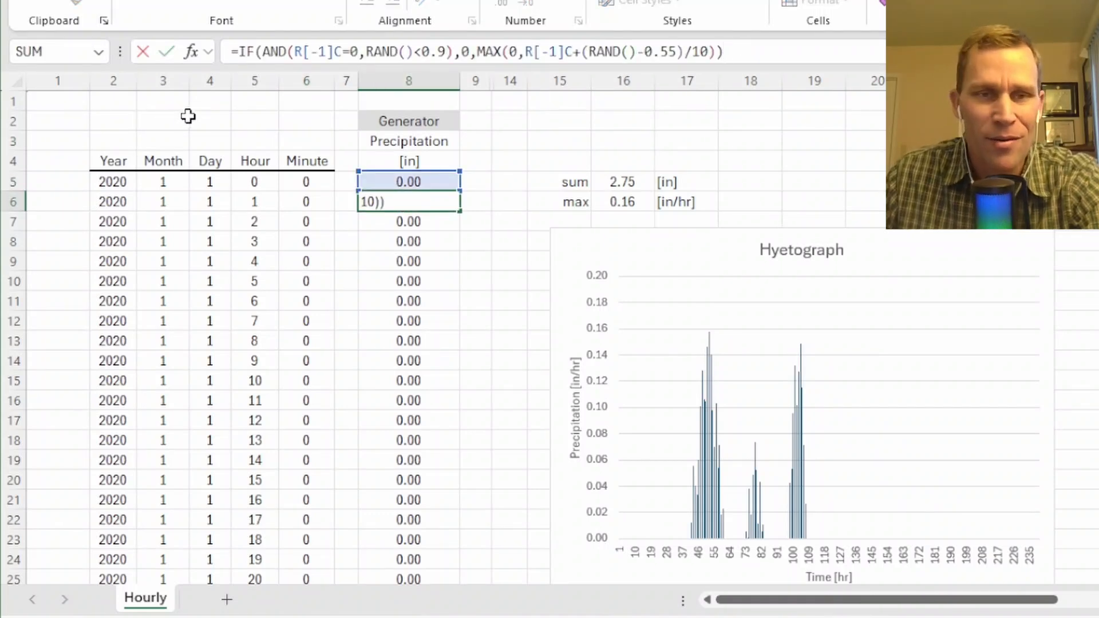
key(Tab)
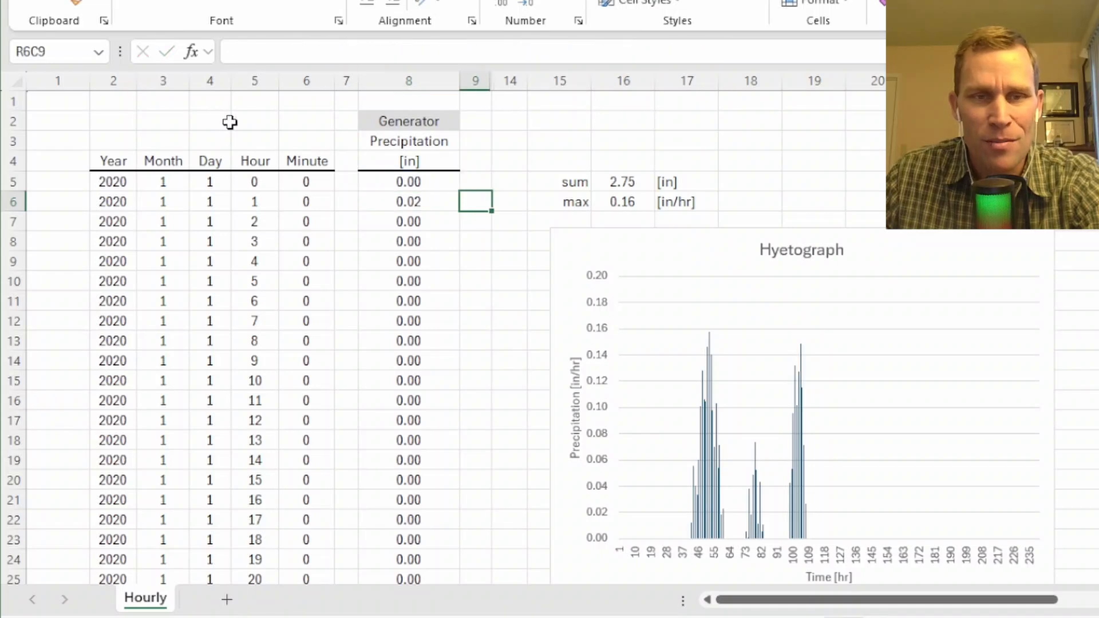
click(392, 183)
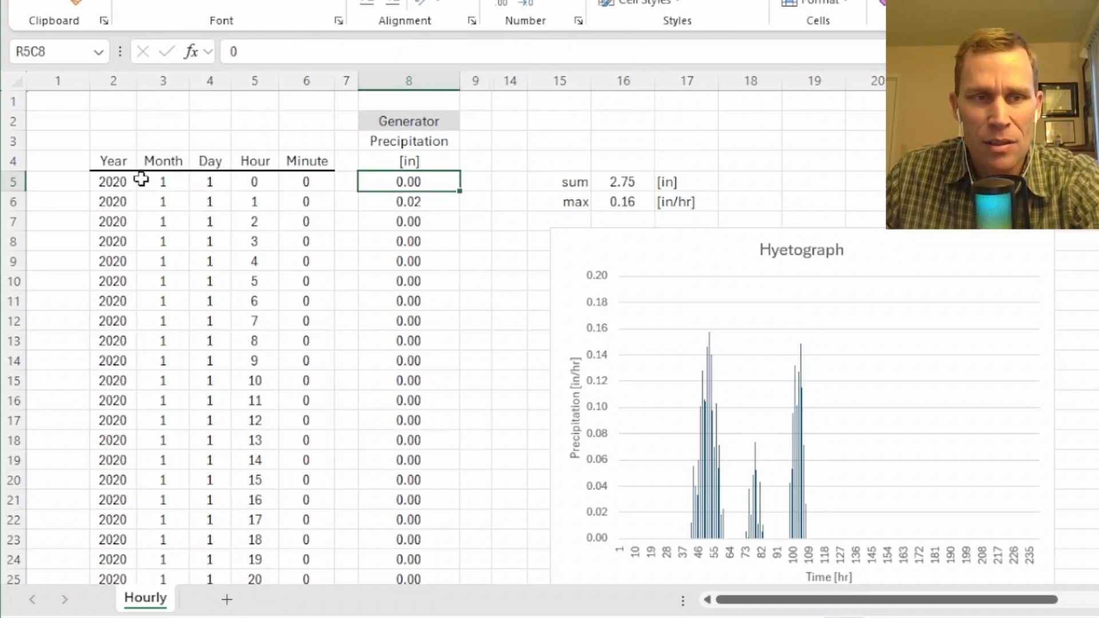
click(108, 179)
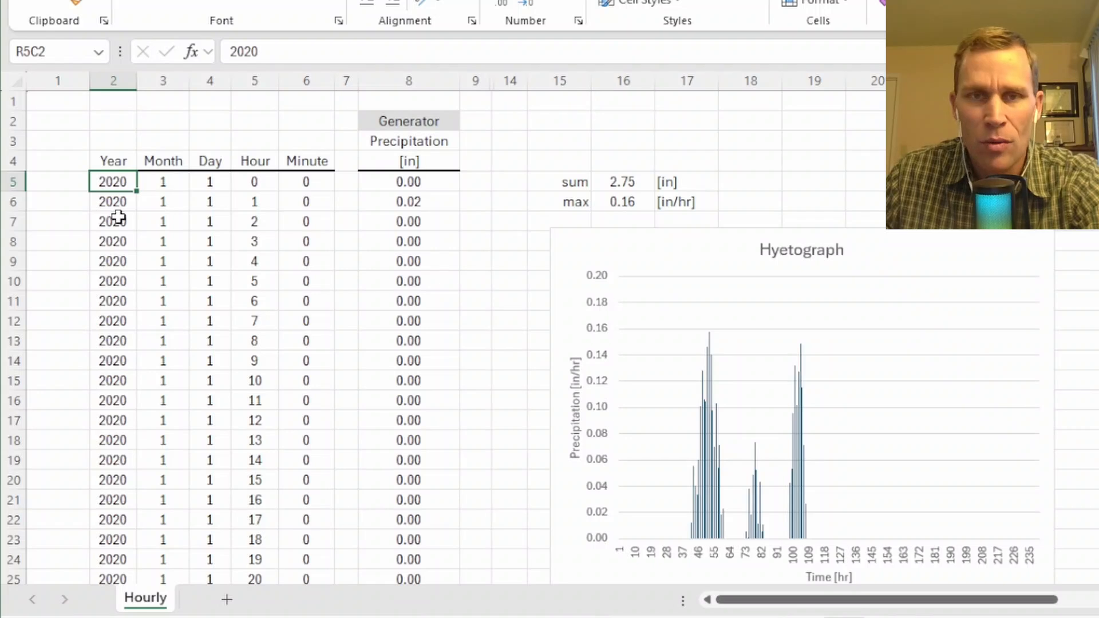
click(390, 178)
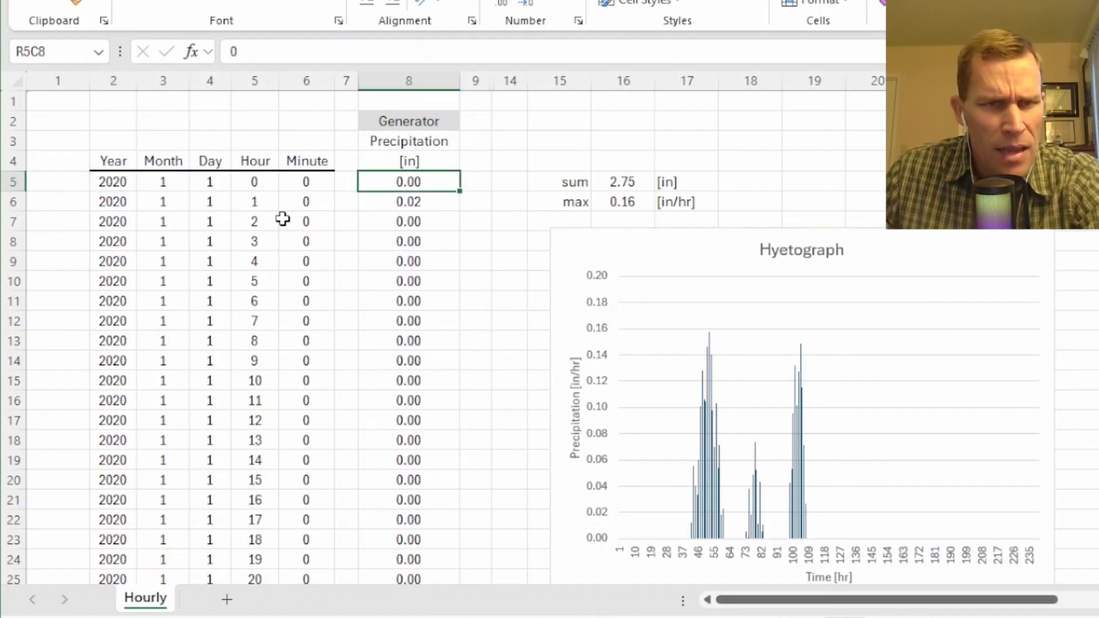
Examine the random precipitation formula in row 6 of the generator column.
click(397, 207)
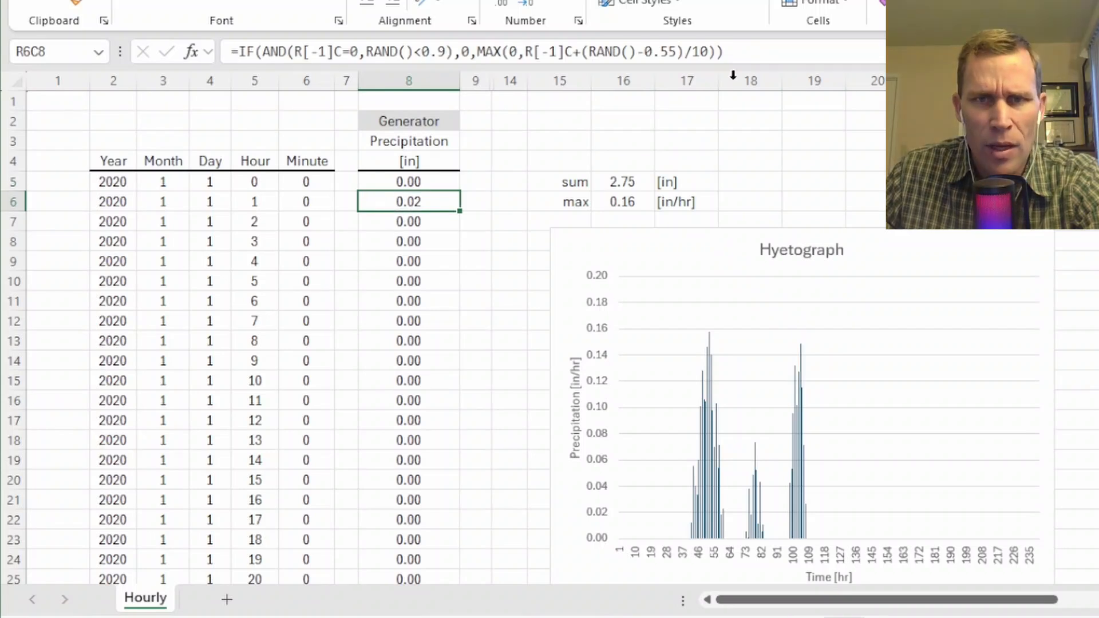
click(741, 54)
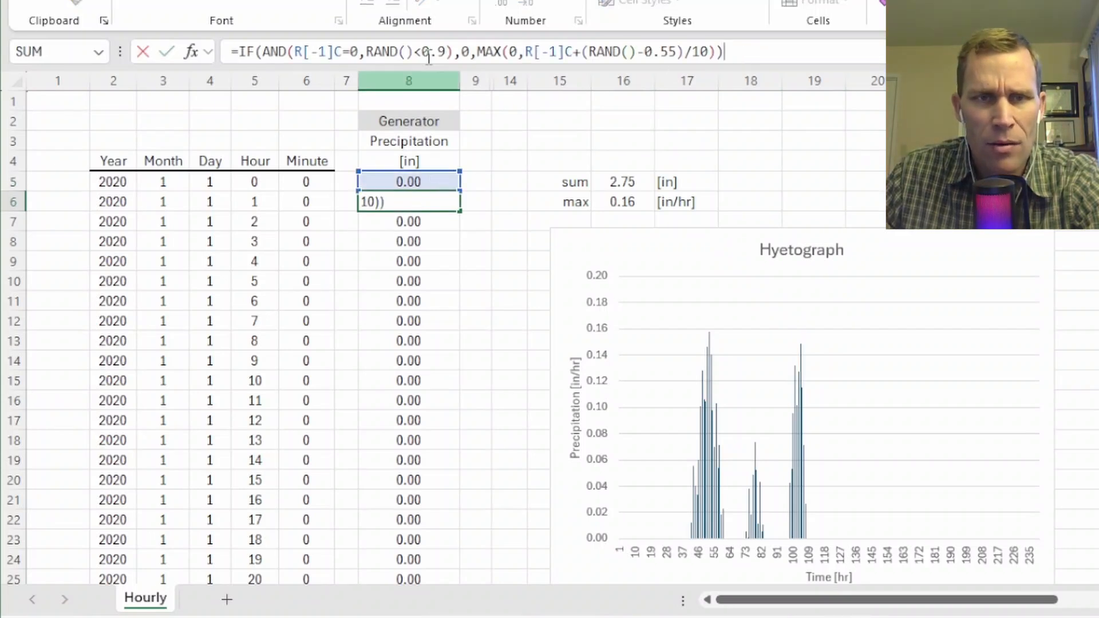
key(Tab)
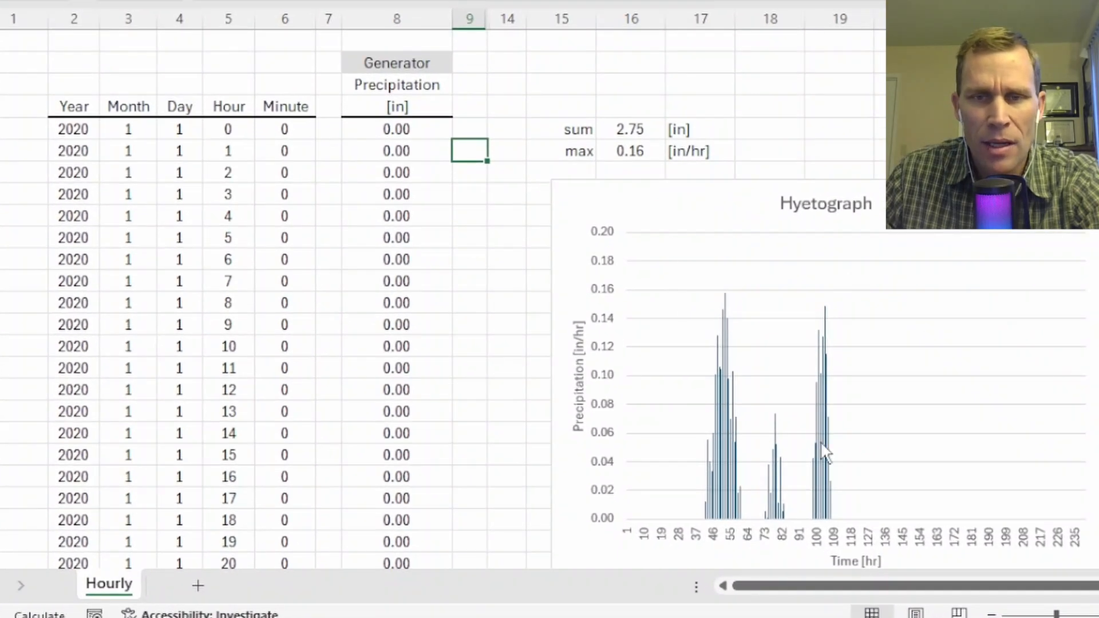
Shift the Hyetograph chart slightly left to the edge of column 15, and inspect the sum and max precipitation cells.
drag(909, 208, 878, 208)
click(492, 63)
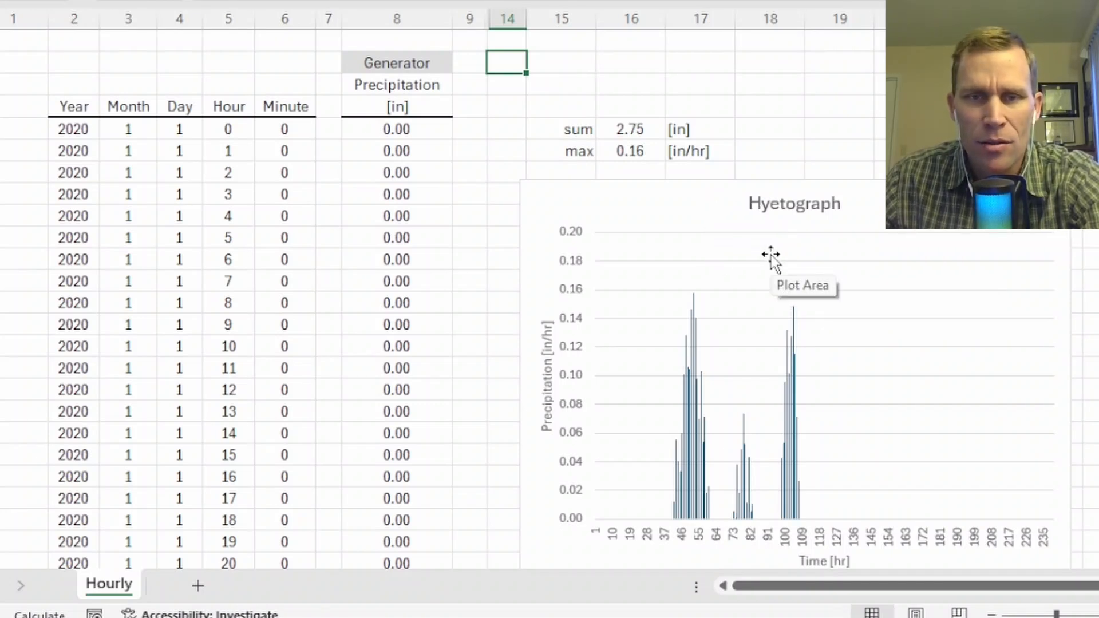
click(607, 130)
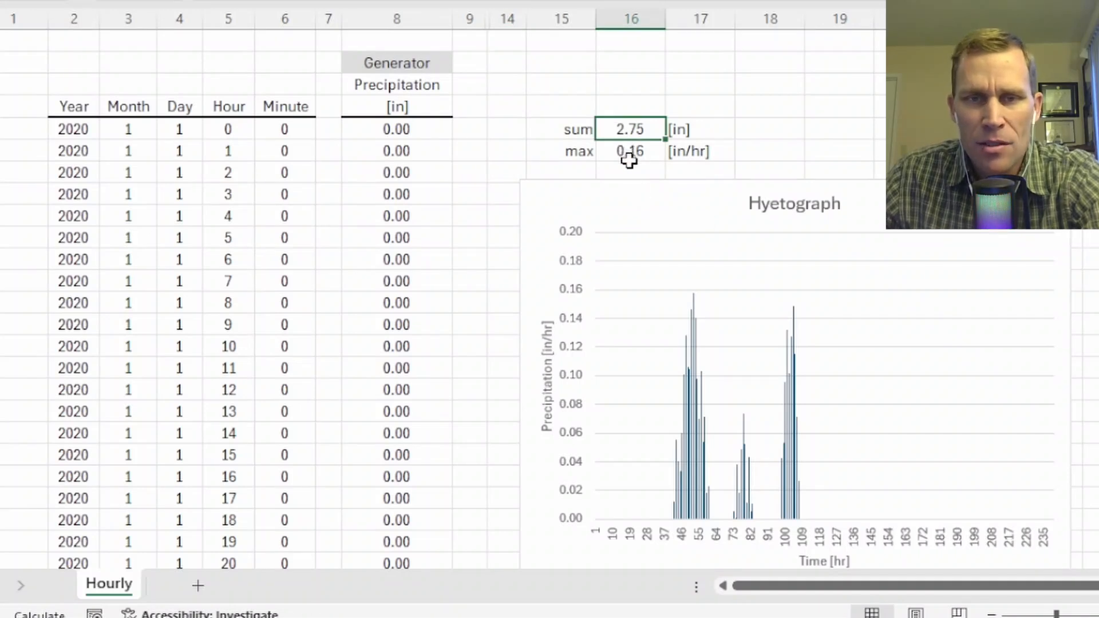
drag(409, 140, 402, 56)
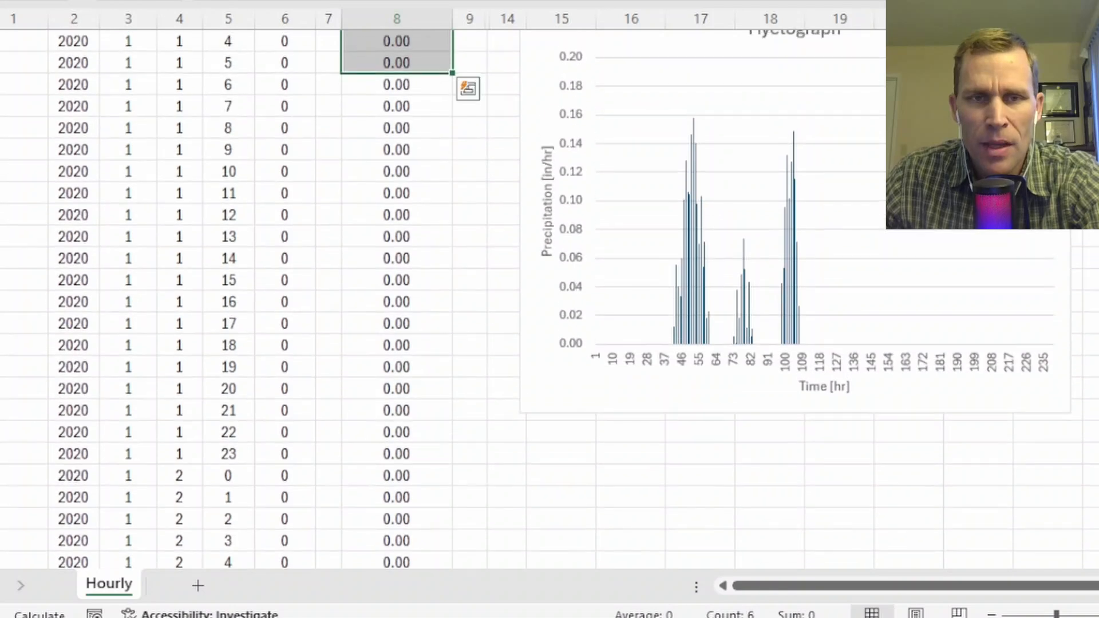
scroll(468, 264, up, 3)
click(614, 155)
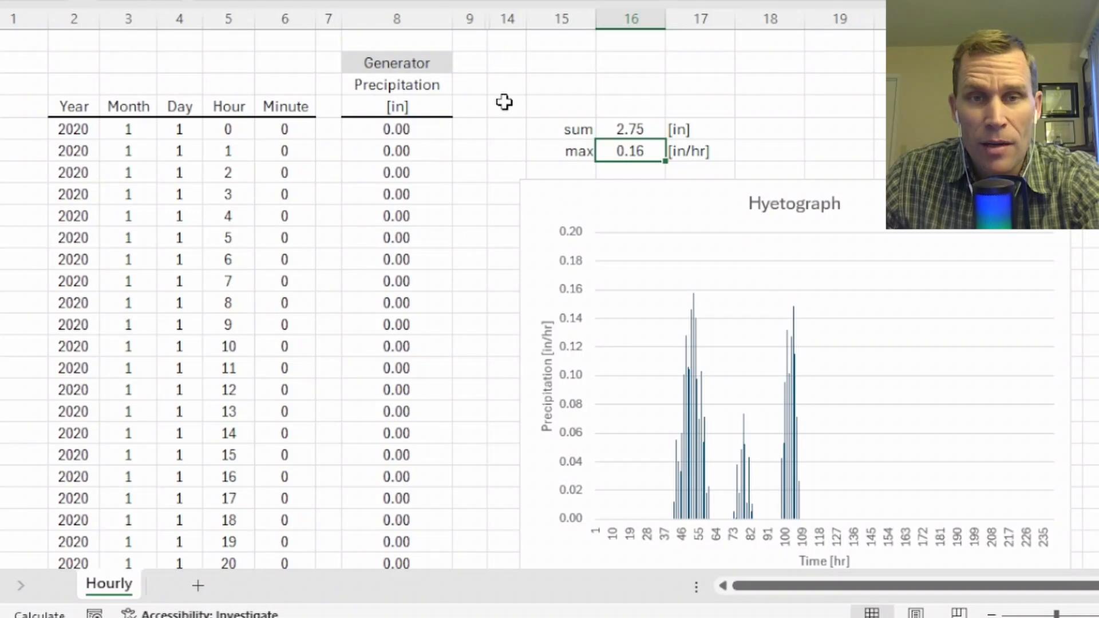
Recalculate the workbook repeatedly to generate new random precipitation series for the generator column and Hyetograph.
click(524, 68)
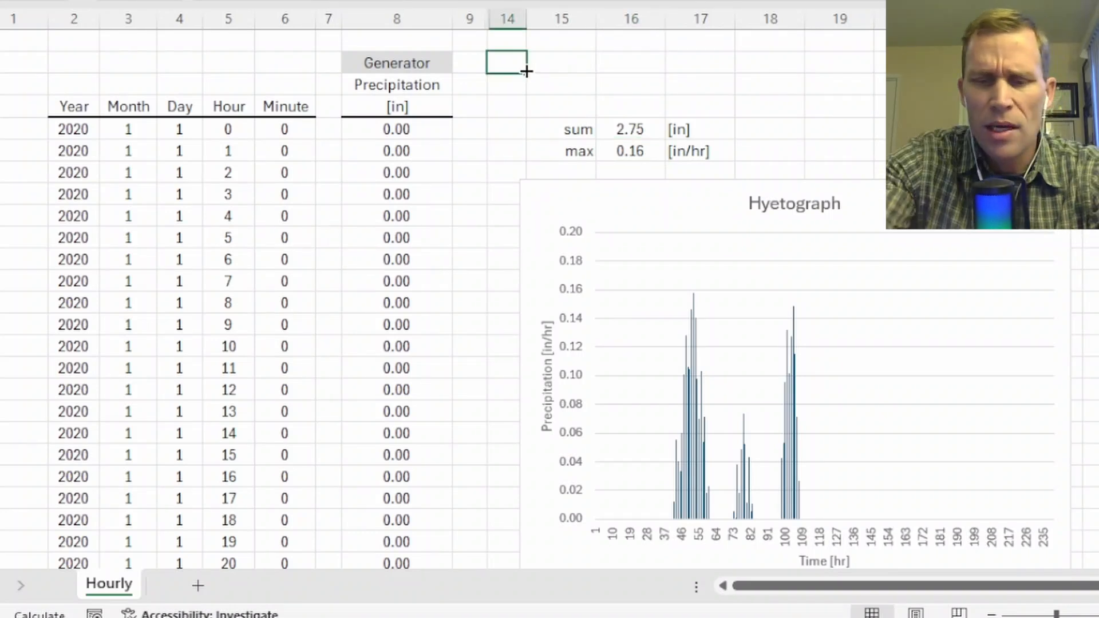
key(F9)
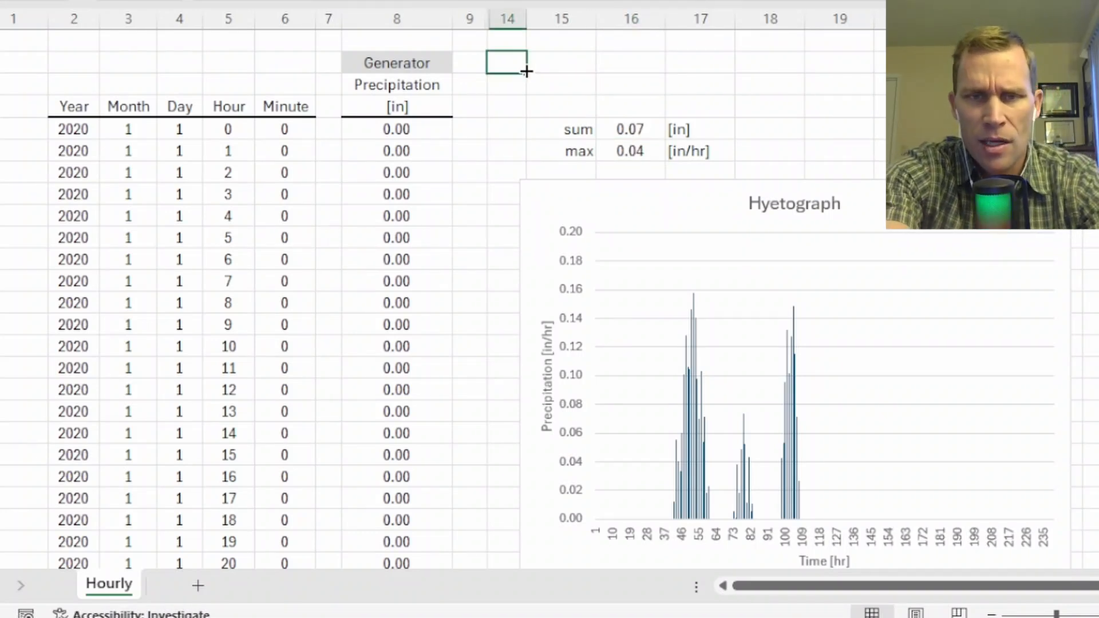
key(F9)
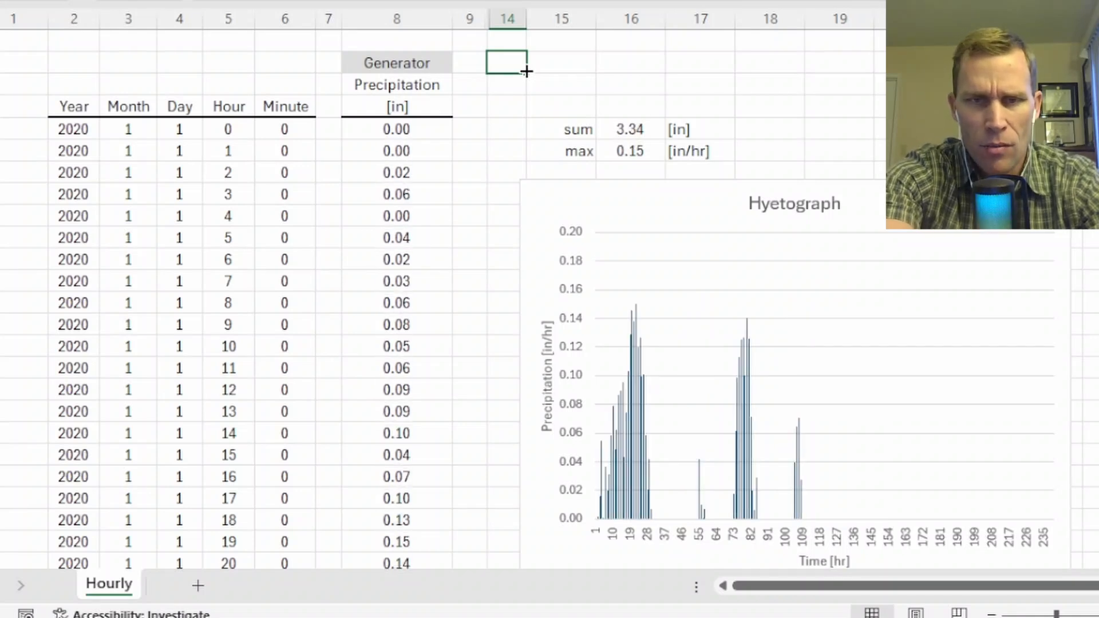
key(F9)
key(F9)
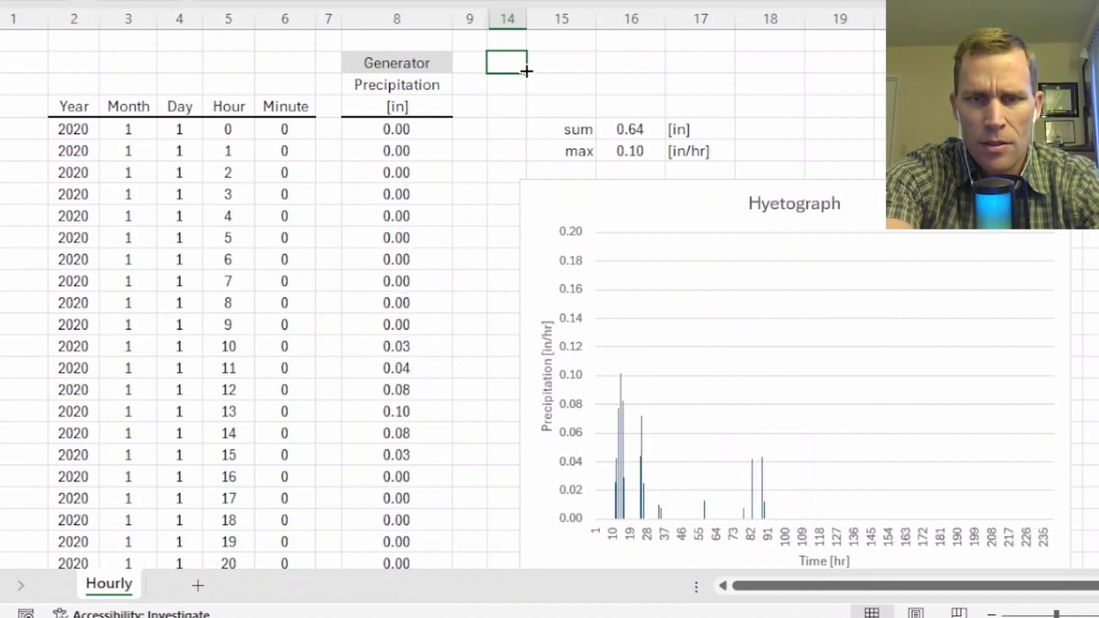
key(F9)
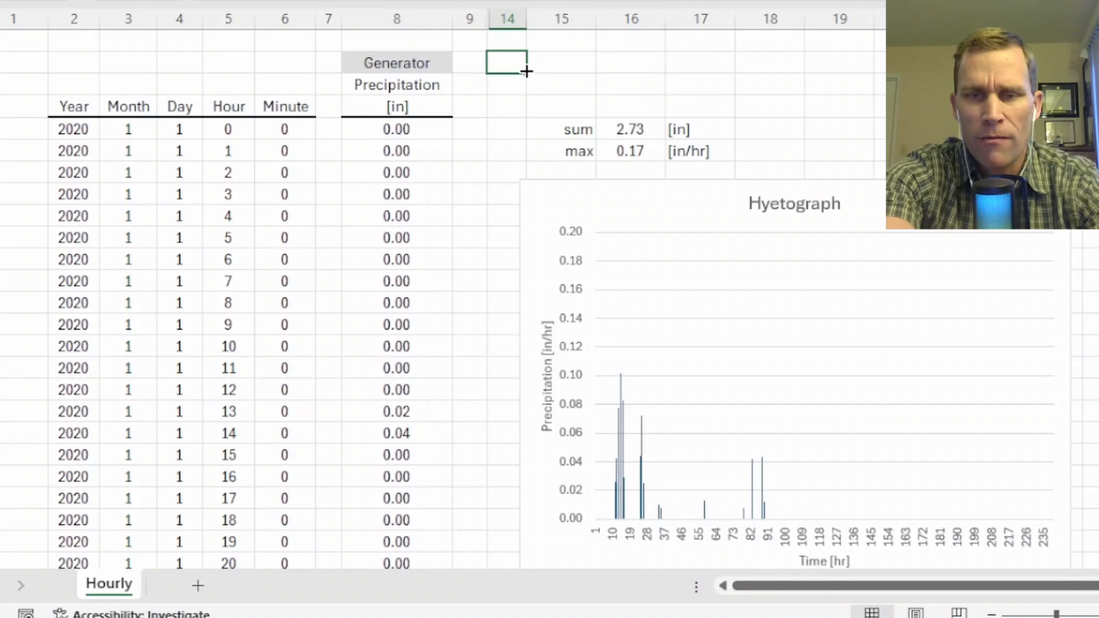
key(F9)
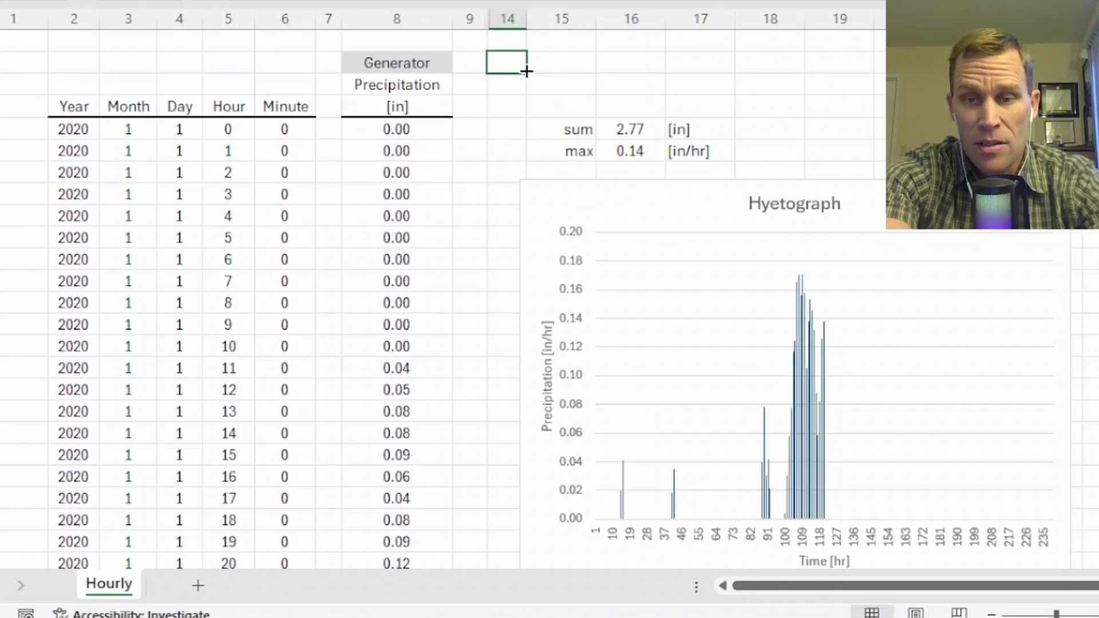
key(F9)
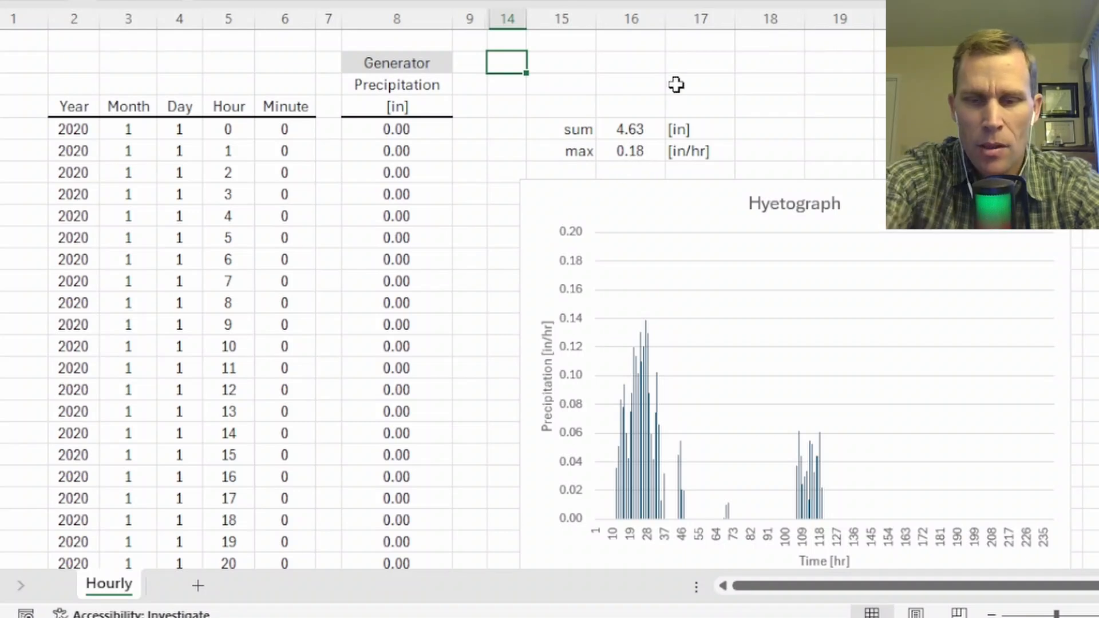
key(F9)
key(F9)
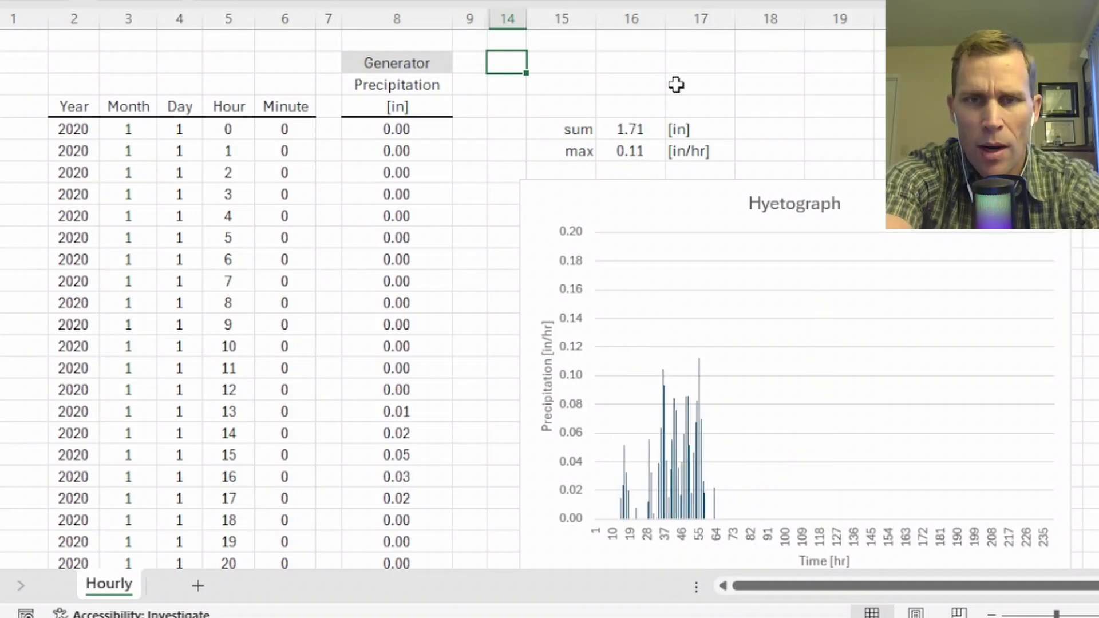
key(F9)
key(F9)
key(F9)
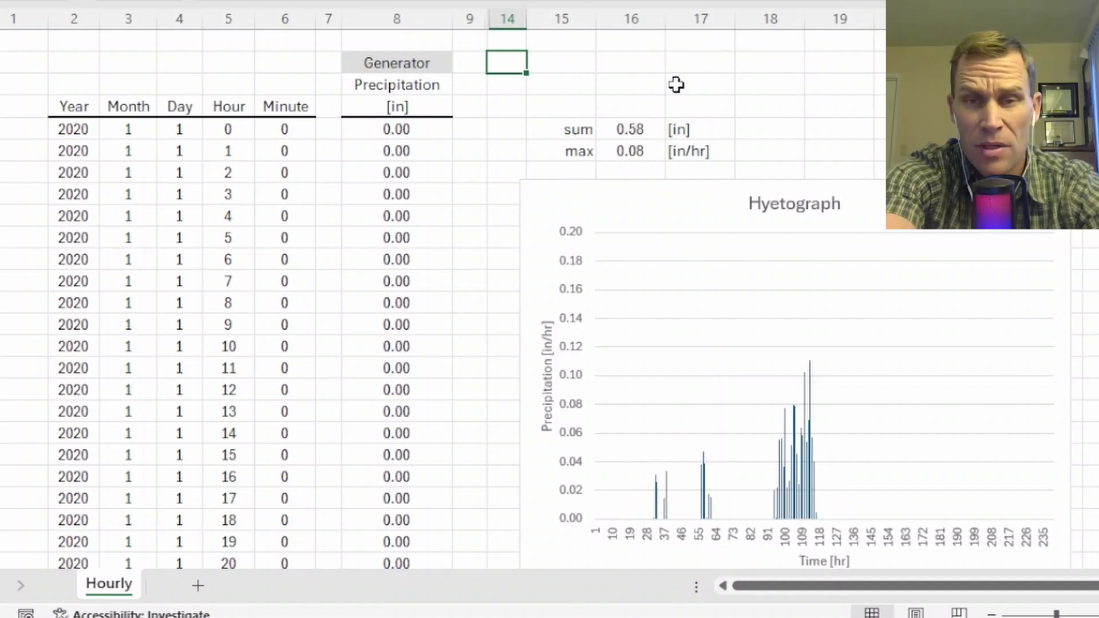
key(F9)
key(F9)
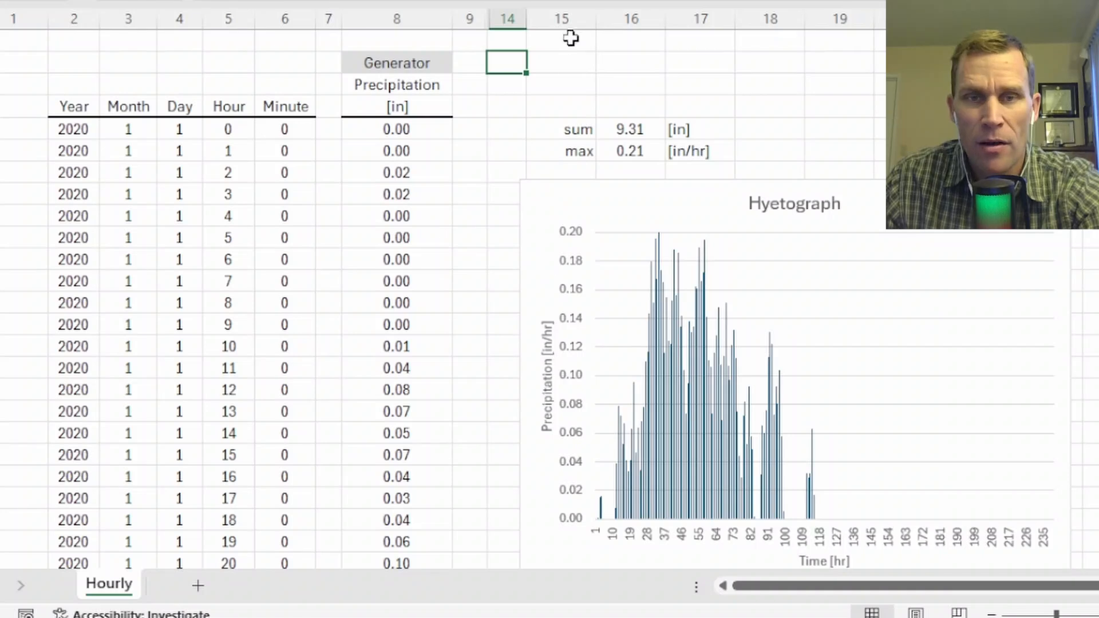
Review the workbook calculation mode and R1C1 reference style in Excel's formula options, and close the options.
click(559, 63)
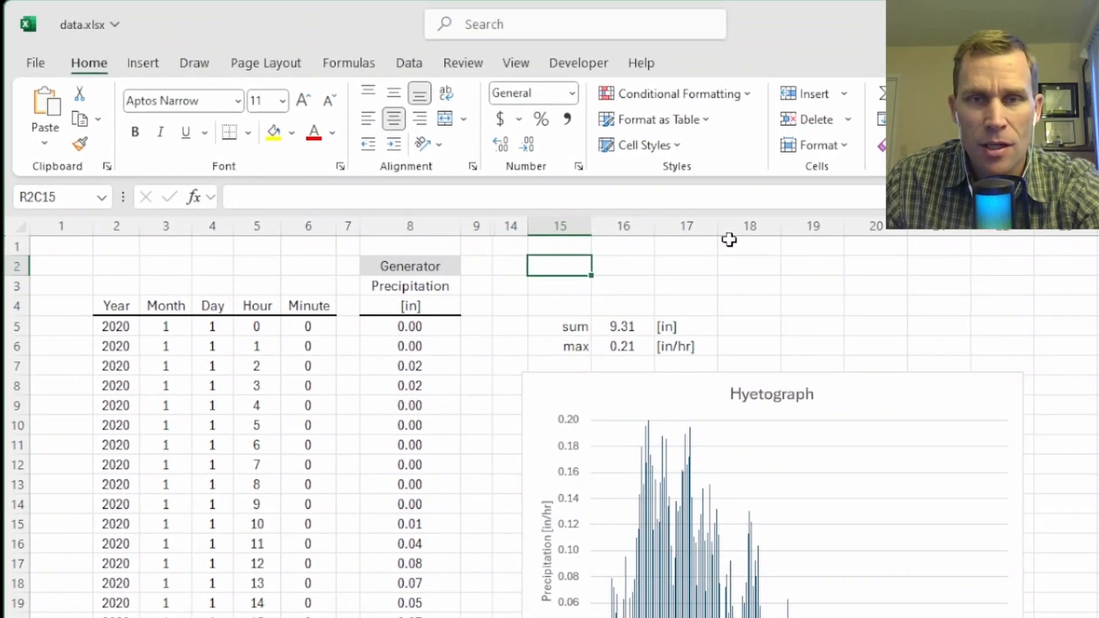
click(561, 289)
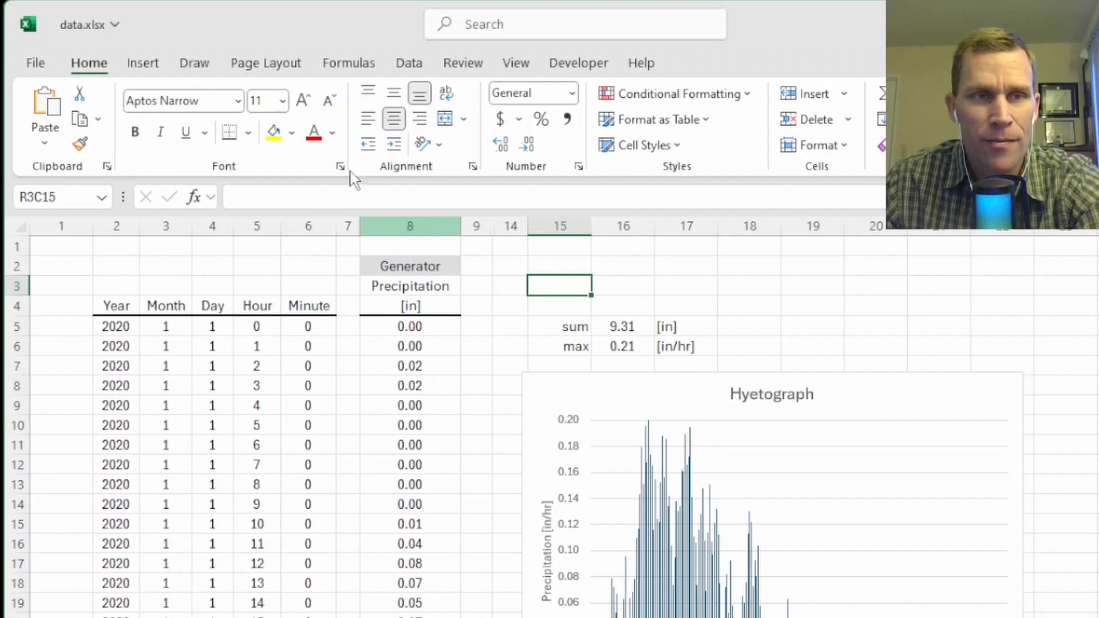
click(33, 64)
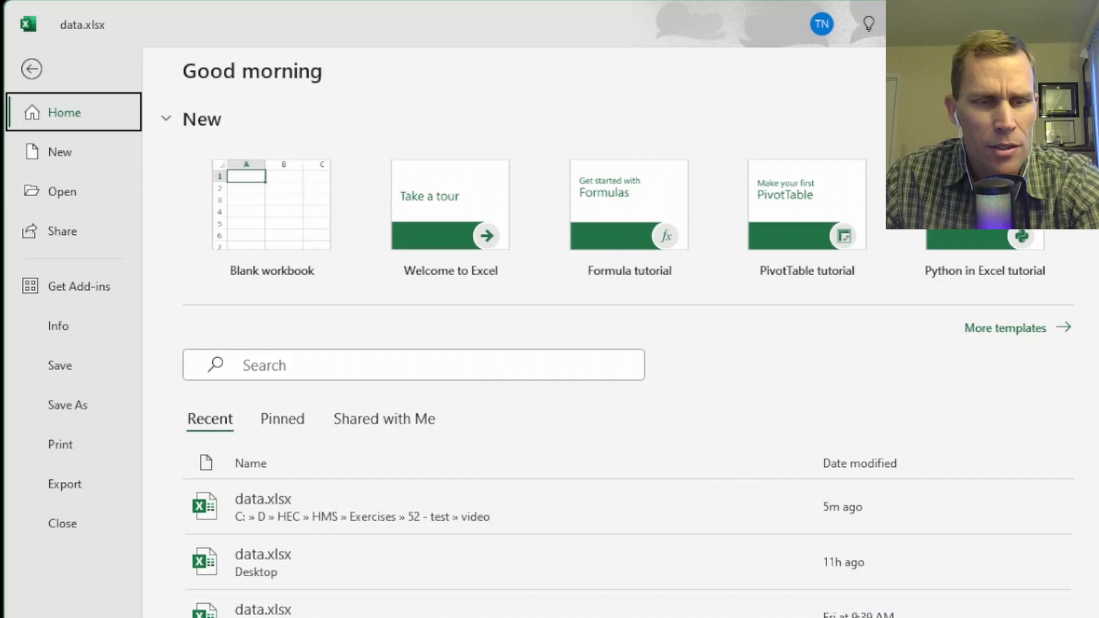
click(63, 616)
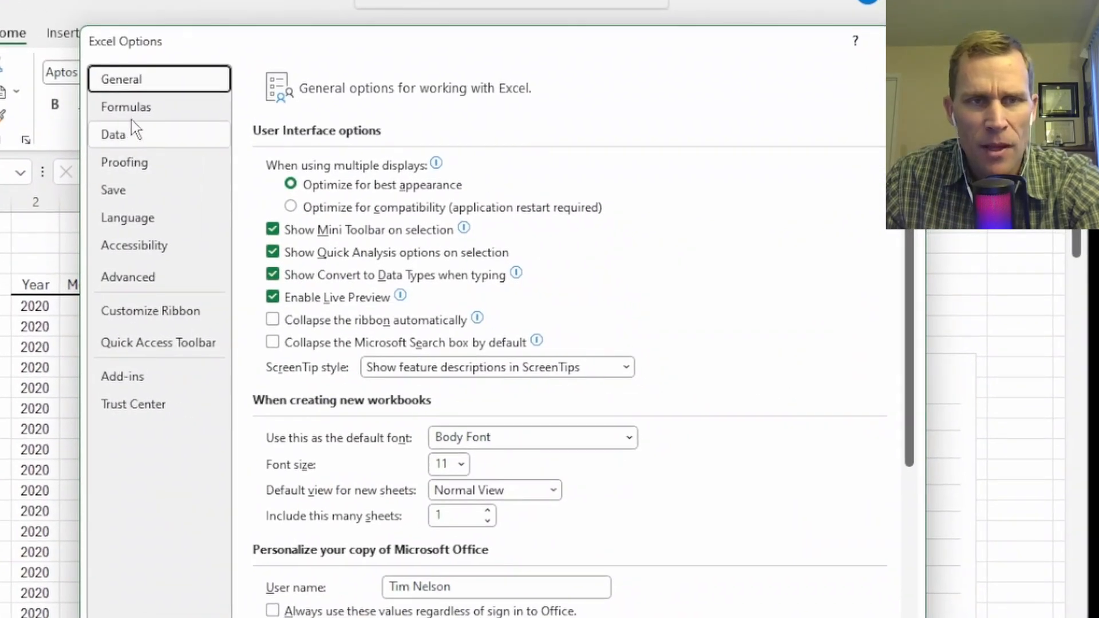
click(135, 110)
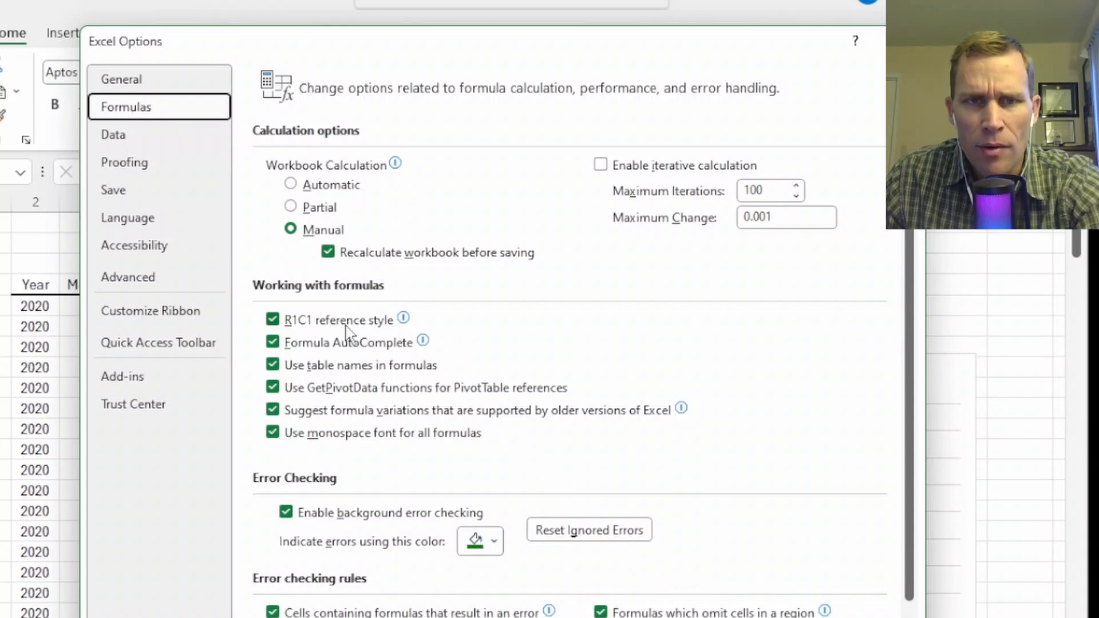
mouse_move(380, 331)
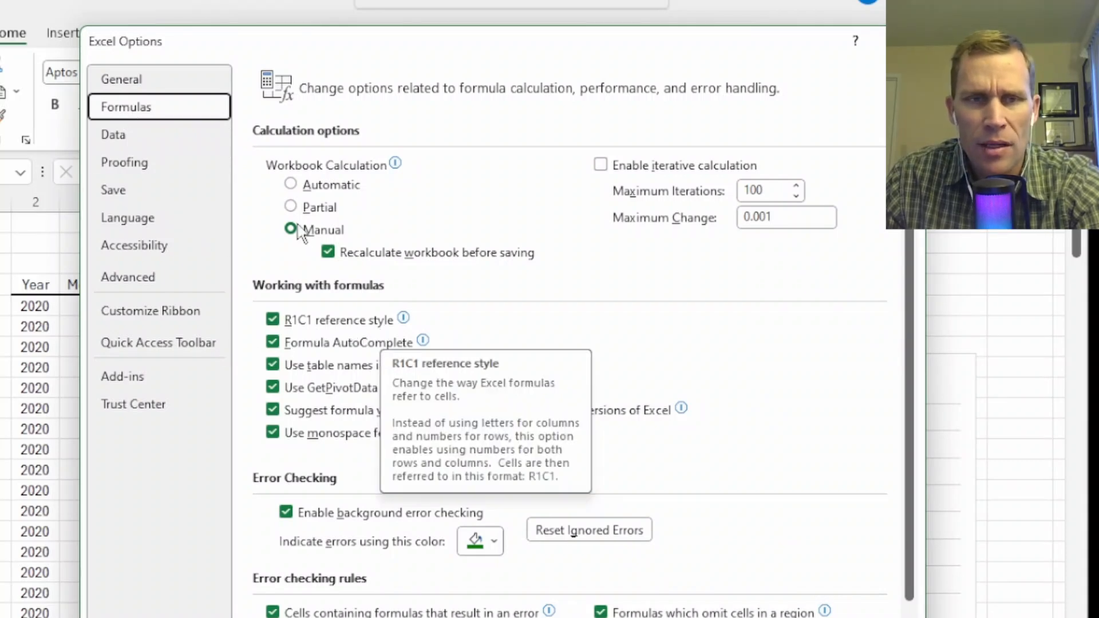
mouse_move(370, 176)
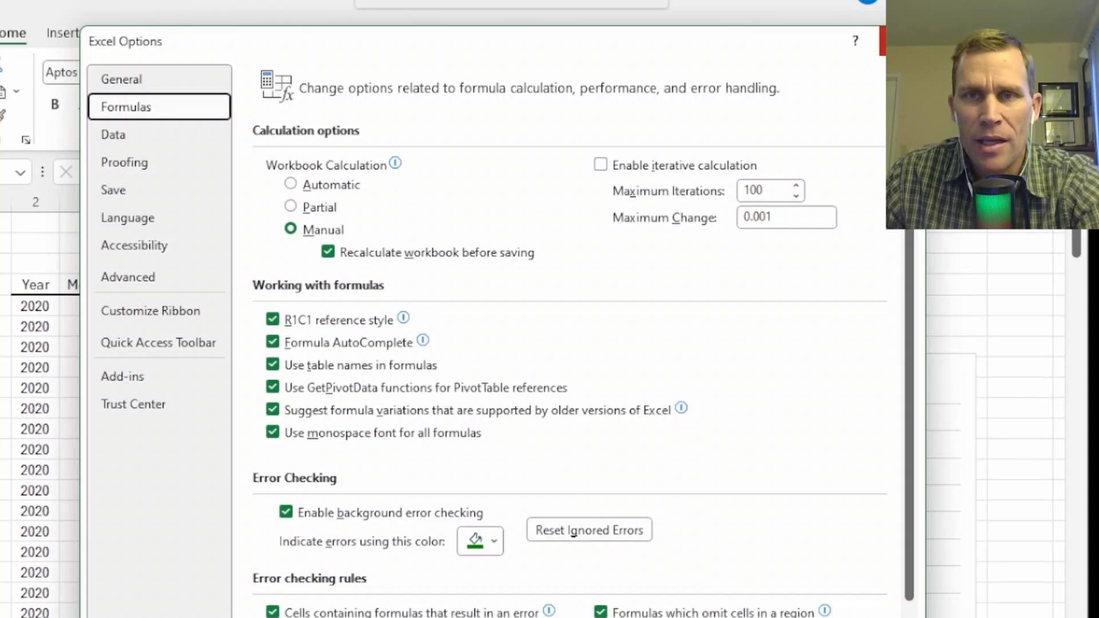
click(902, 41)
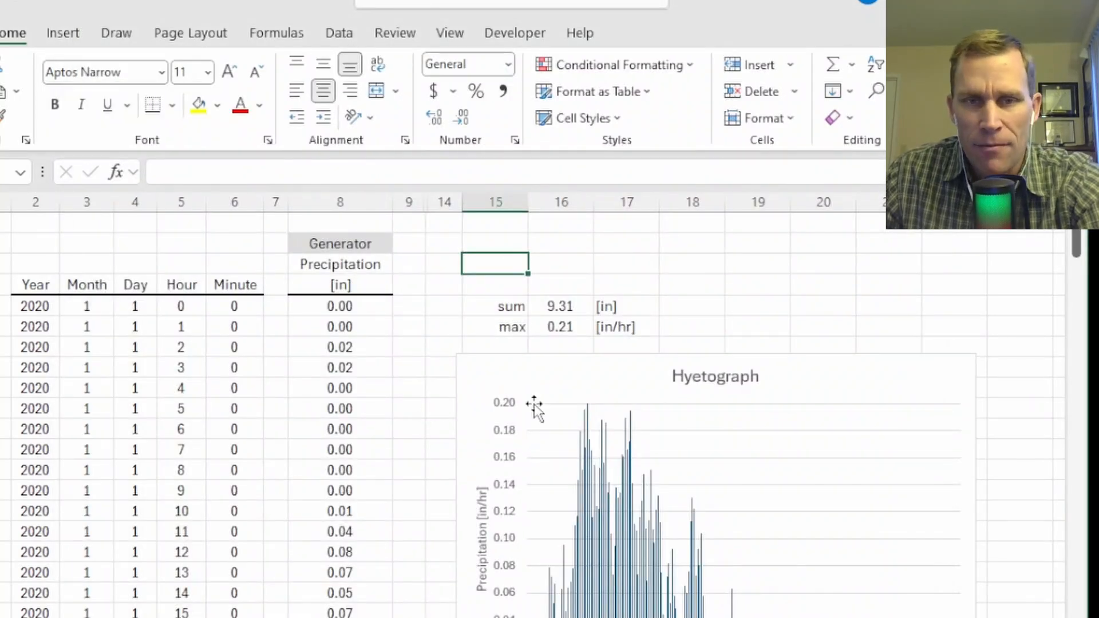
Unhide the hidden columns between columns 9 and 14 on the Hourly sheet.
click(448, 348)
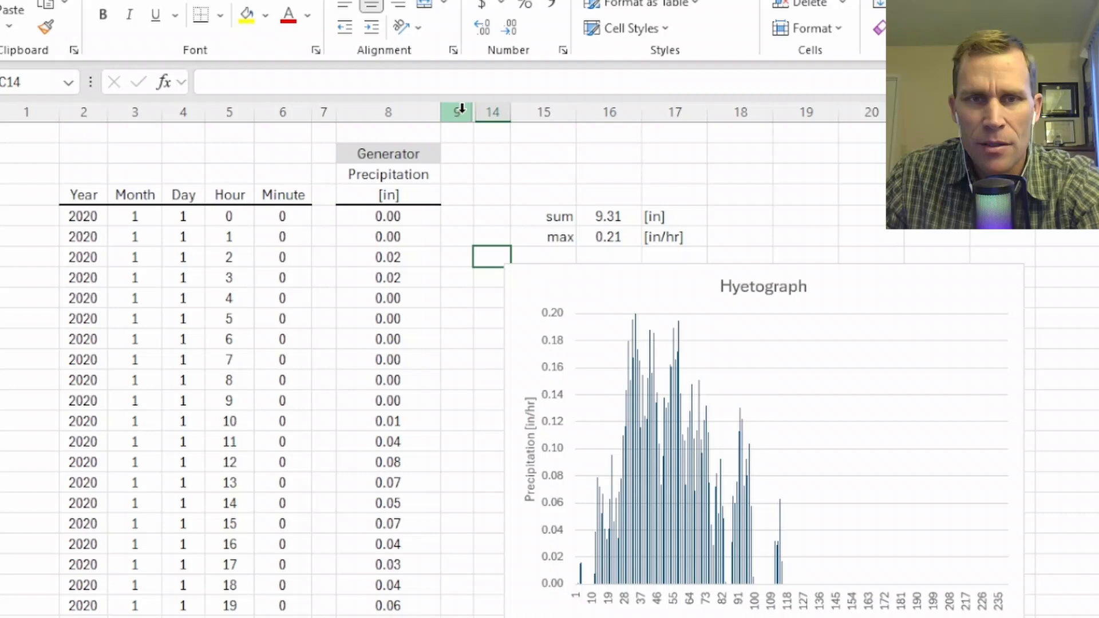
drag(409, 202, 441, 199)
right_click(525, 41)
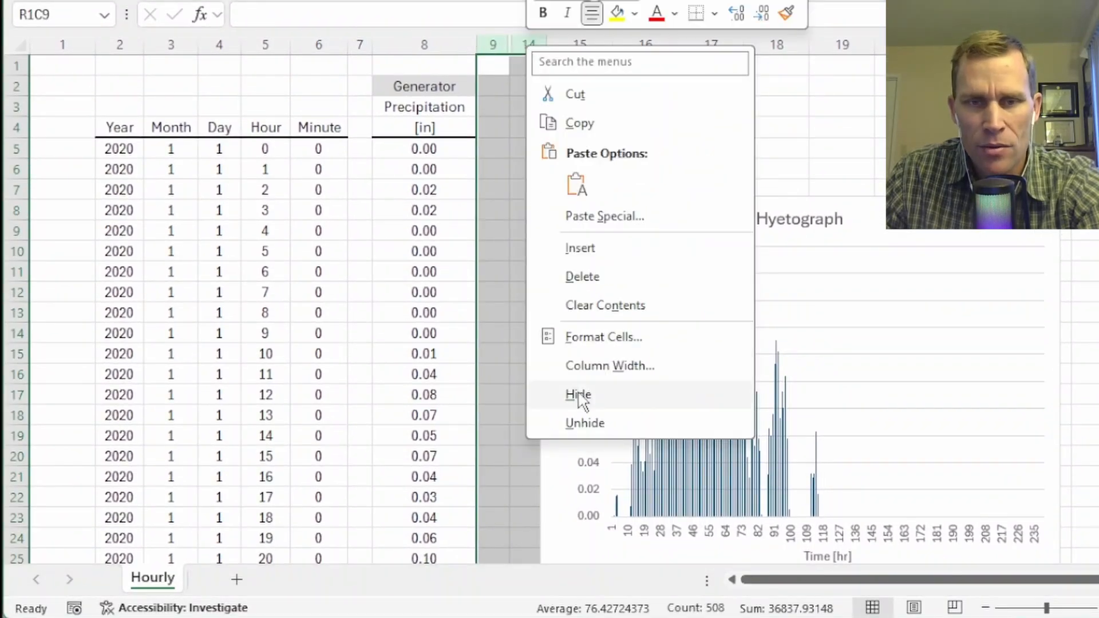
click(590, 423)
click(770, 86)
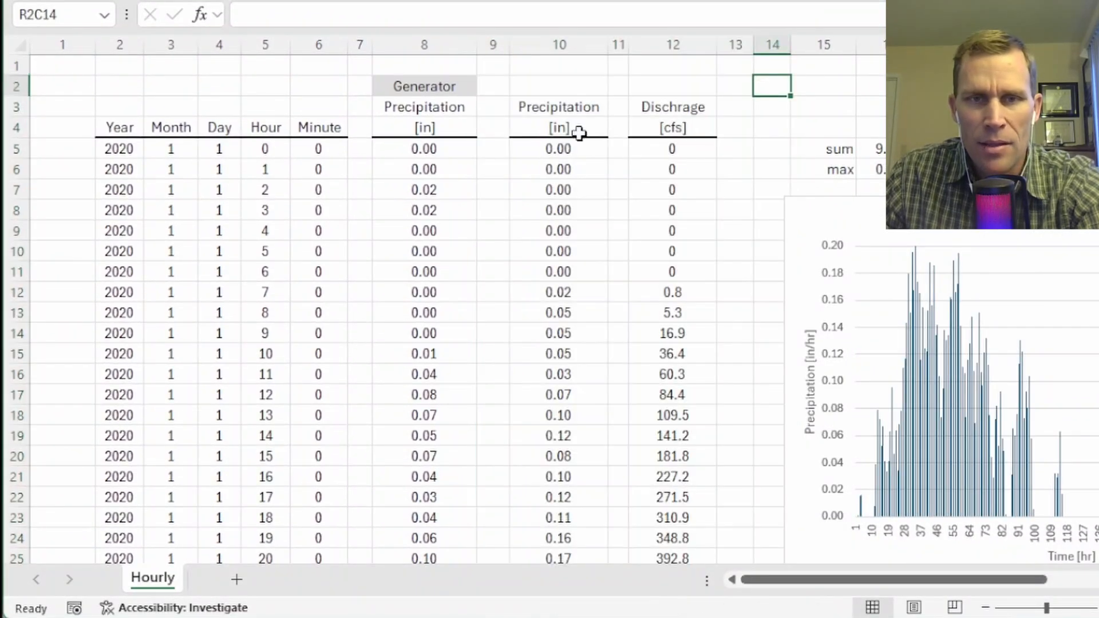
Compare the hourly values in the generator precipitation column, the fixed precipitation column and the discharge column.
drag(561, 153, 571, 494)
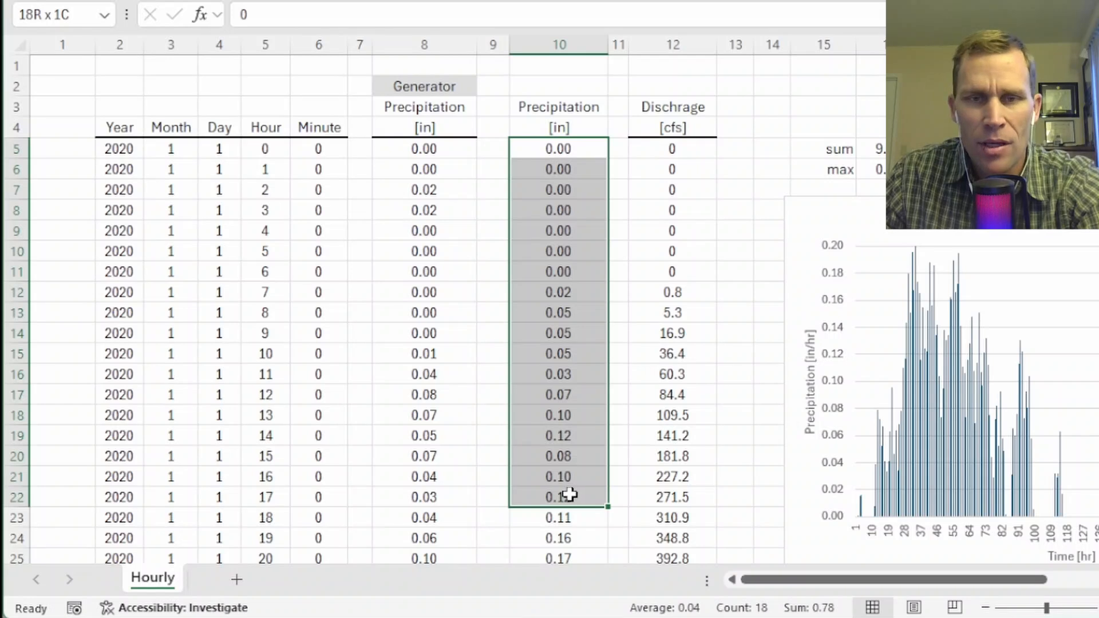
drag(655, 149, 677, 519)
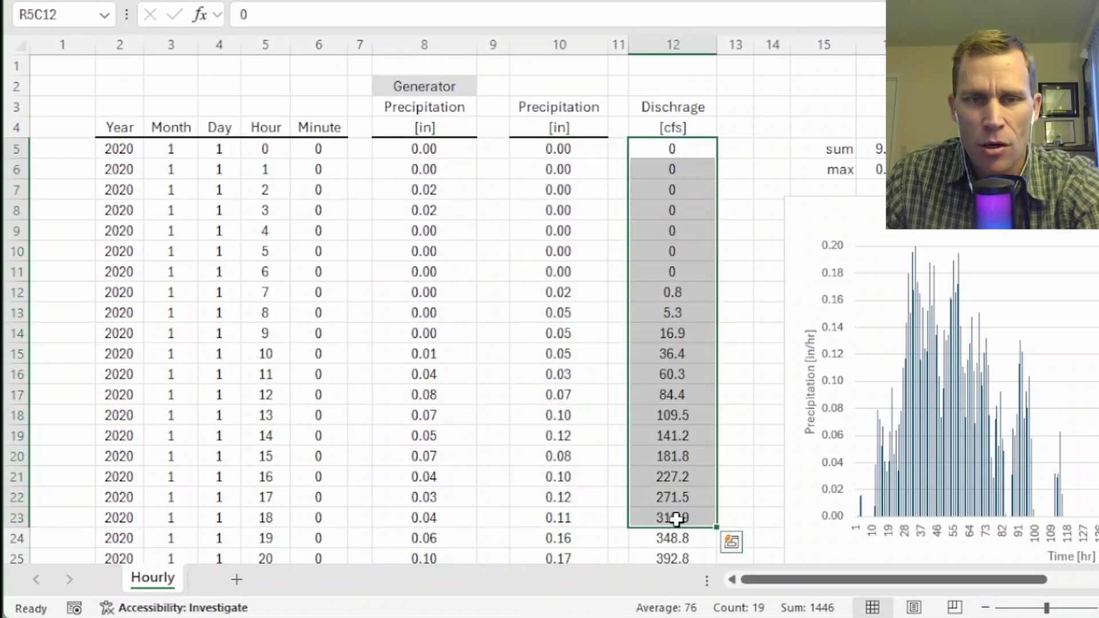
drag(557, 147, 558, 477)
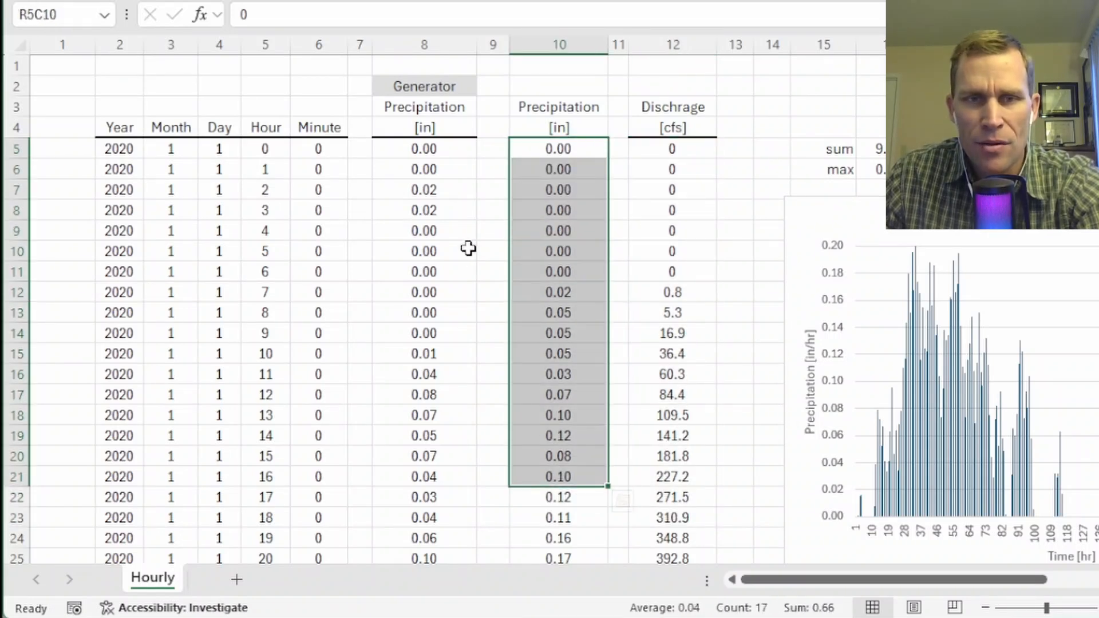
drag(432, 151, 456, 491)
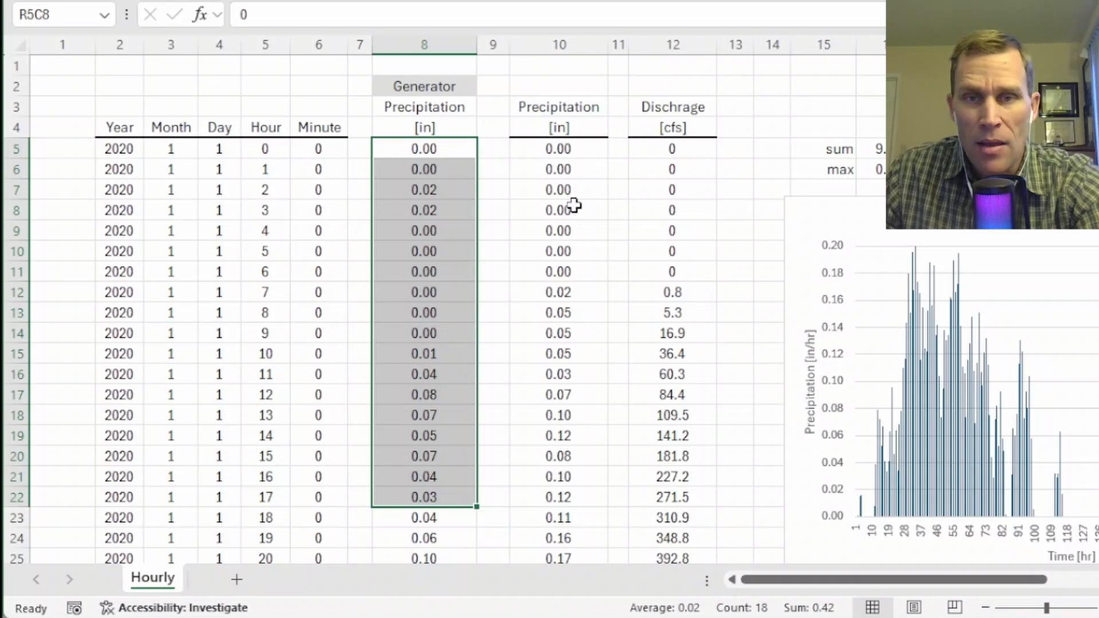
drag(678, 149, 682, 489)
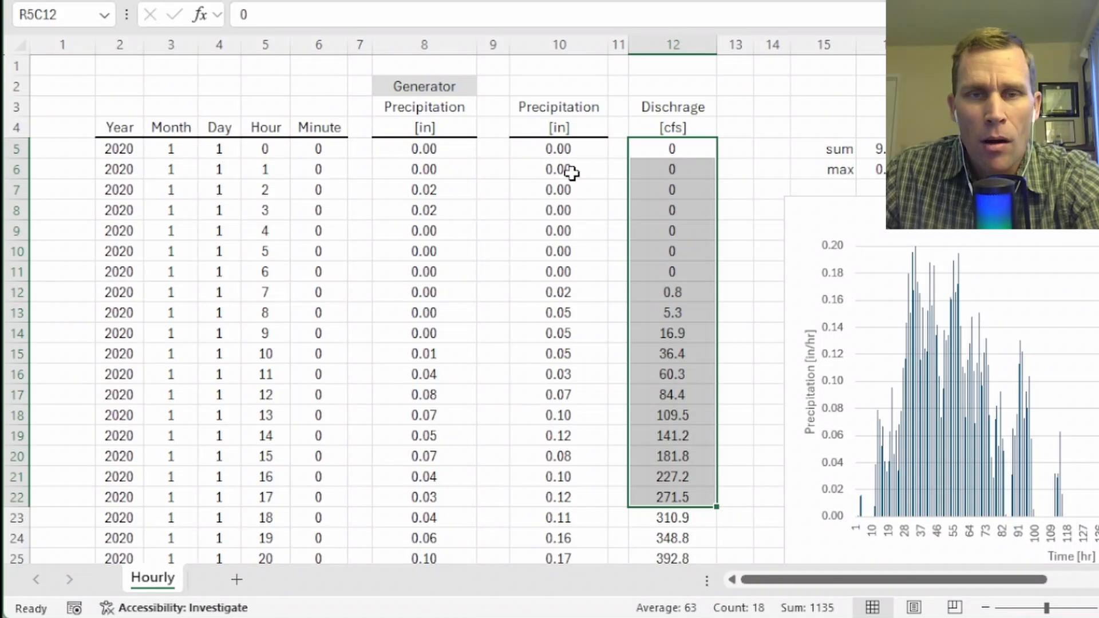
click(564, 150)
drag(564, 151, 565, 524)
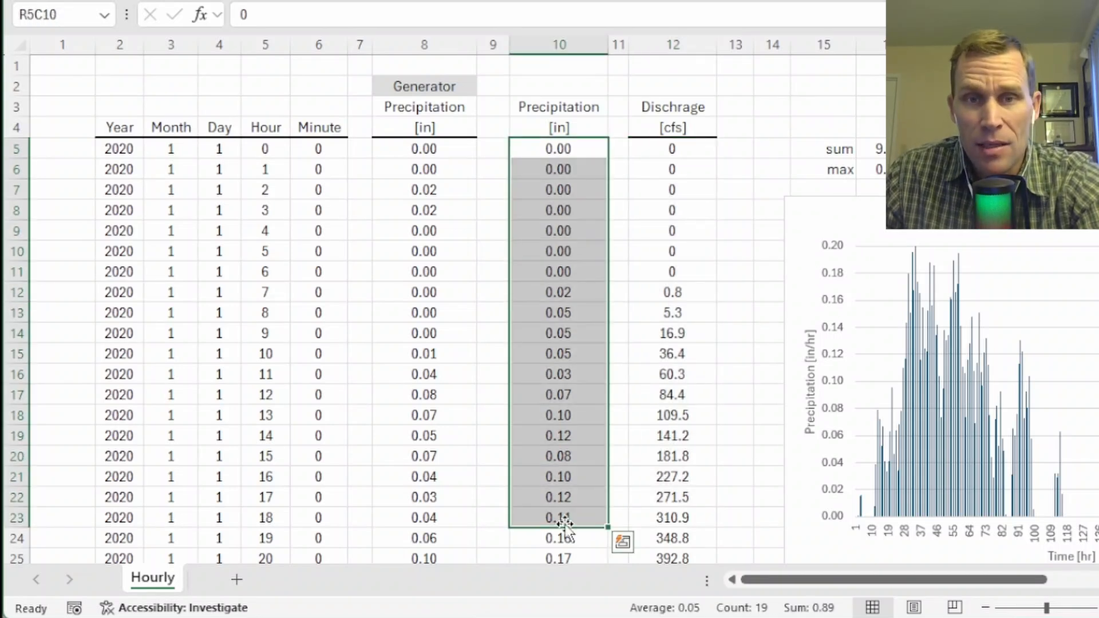
drag(660, 147, 672, 558)
Switch to HEC-DSSVue and create a new version 6 DSS file named data in the exercise_52 project's data folder.
key(alt+Tab)
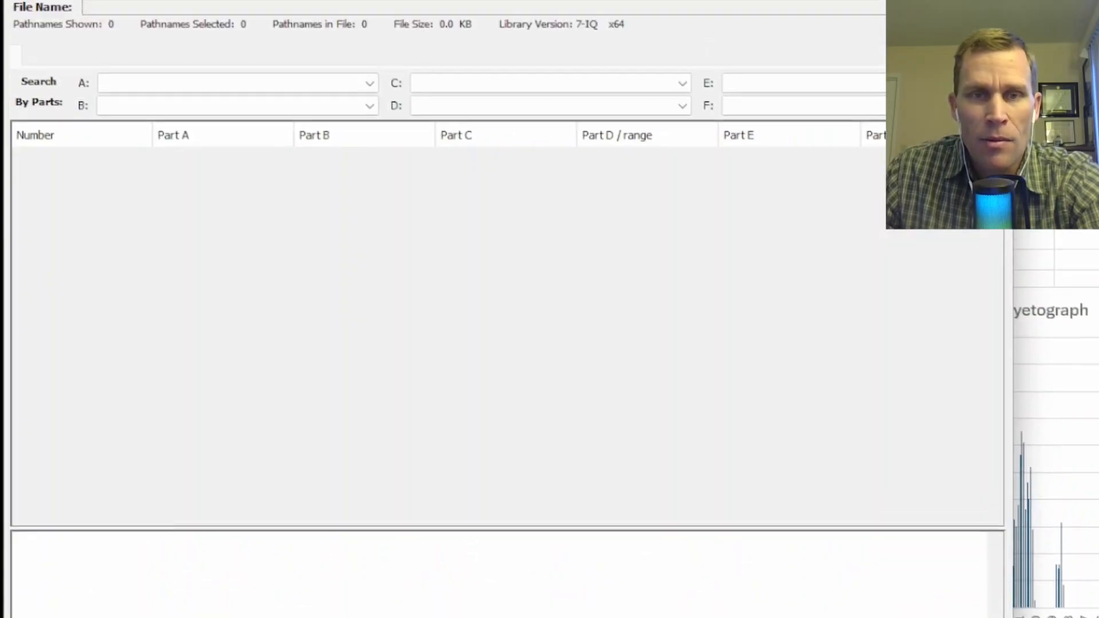
click(20, 44)
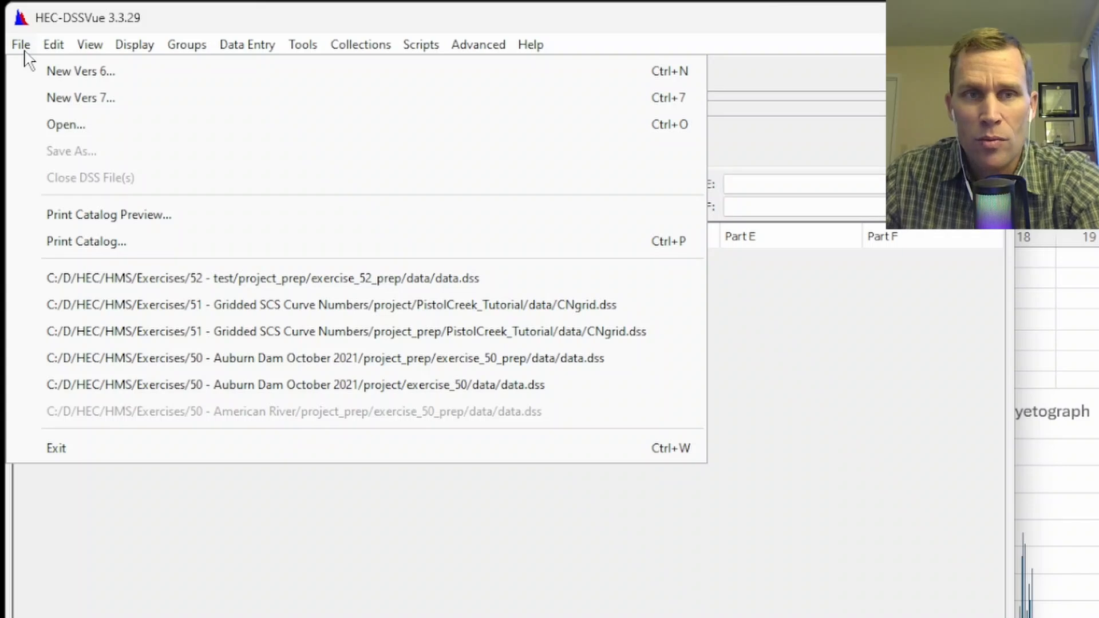
click(74, 79)
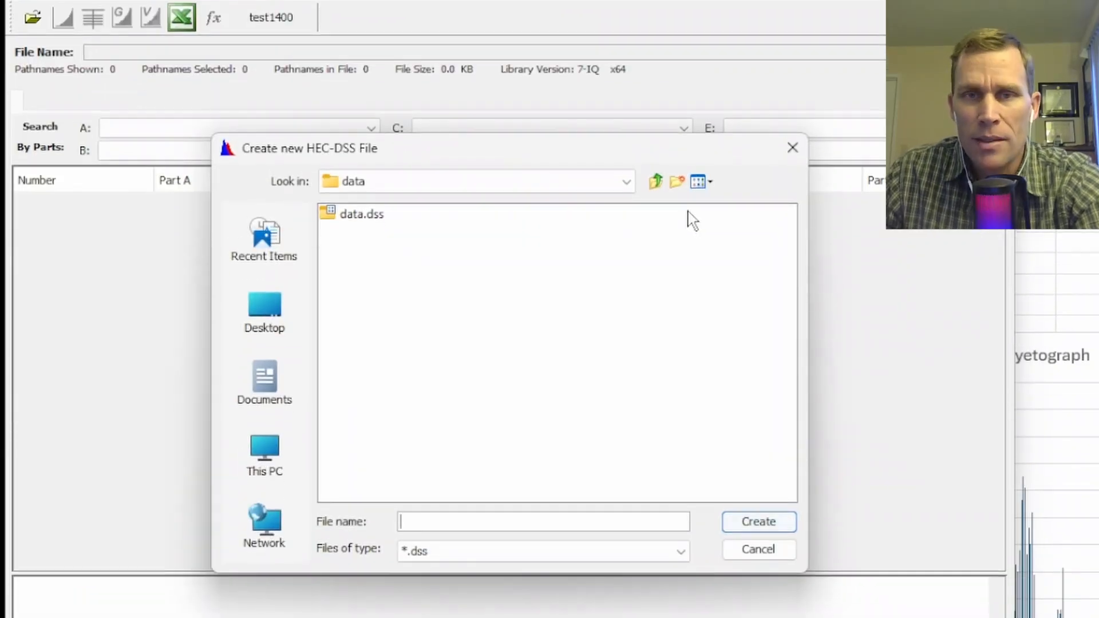
click(656, 182)
double_click(363, 215)
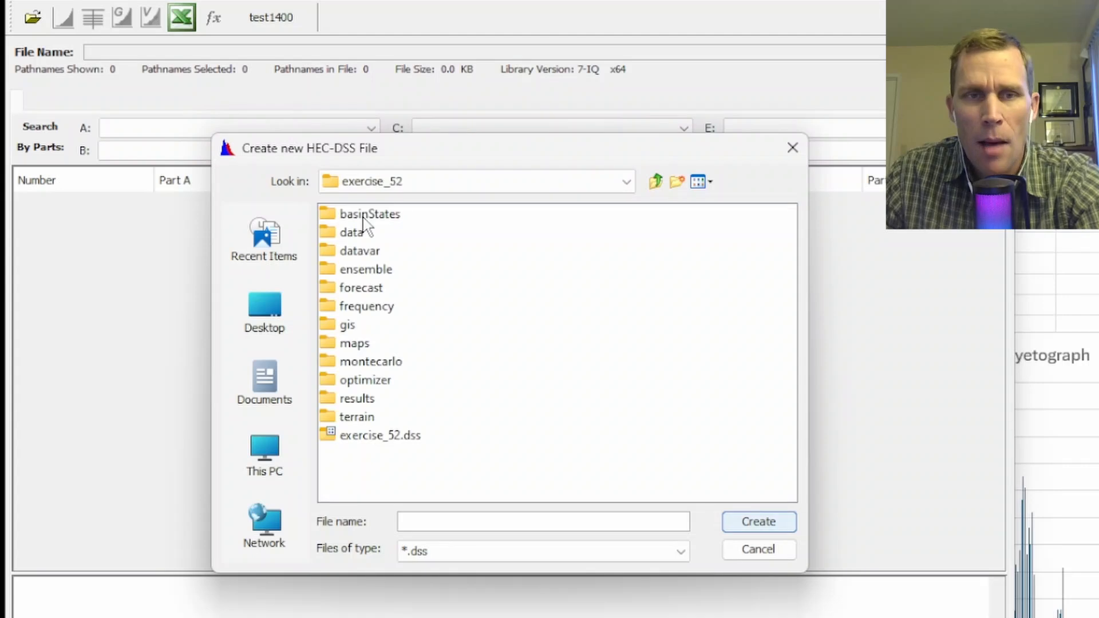
double_click(356, 235)
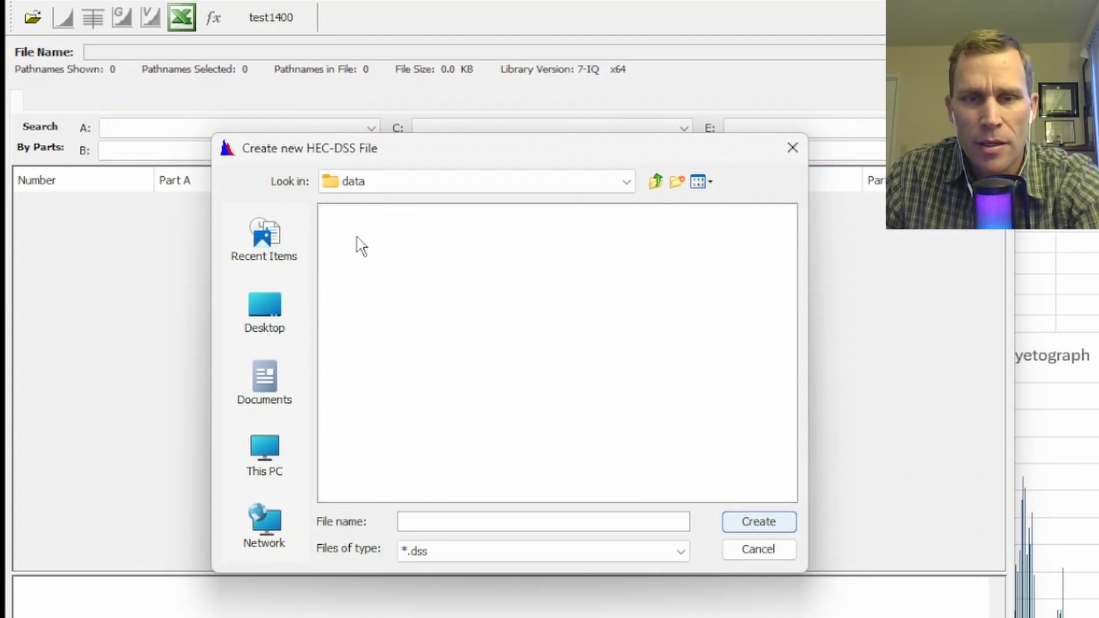
click(667, 521)
text(data)
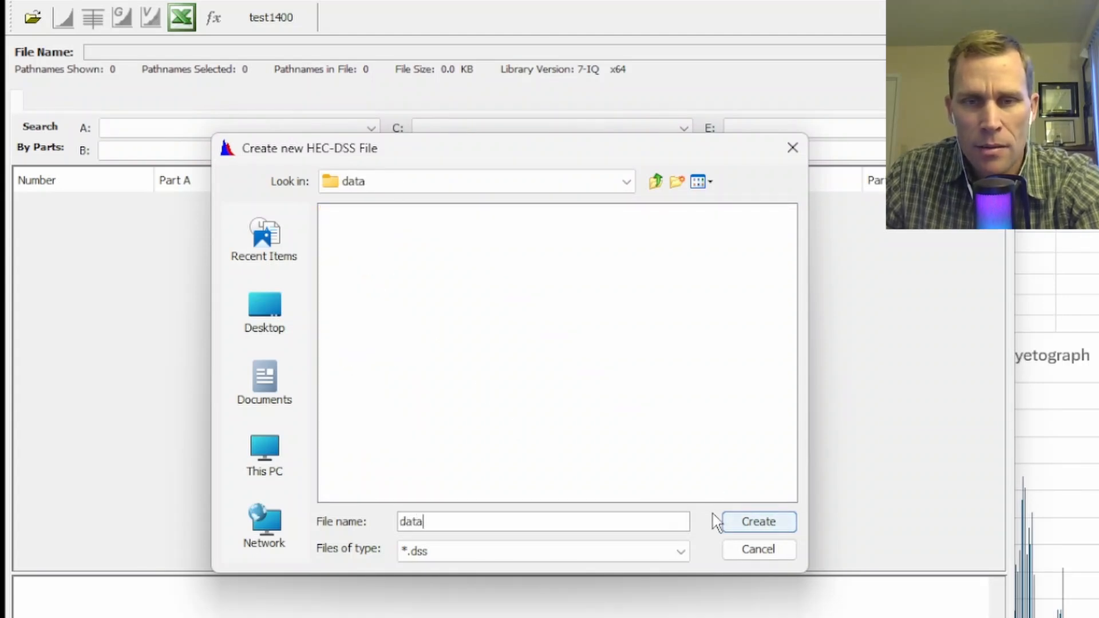
click(755, 523)
click(508, 388)
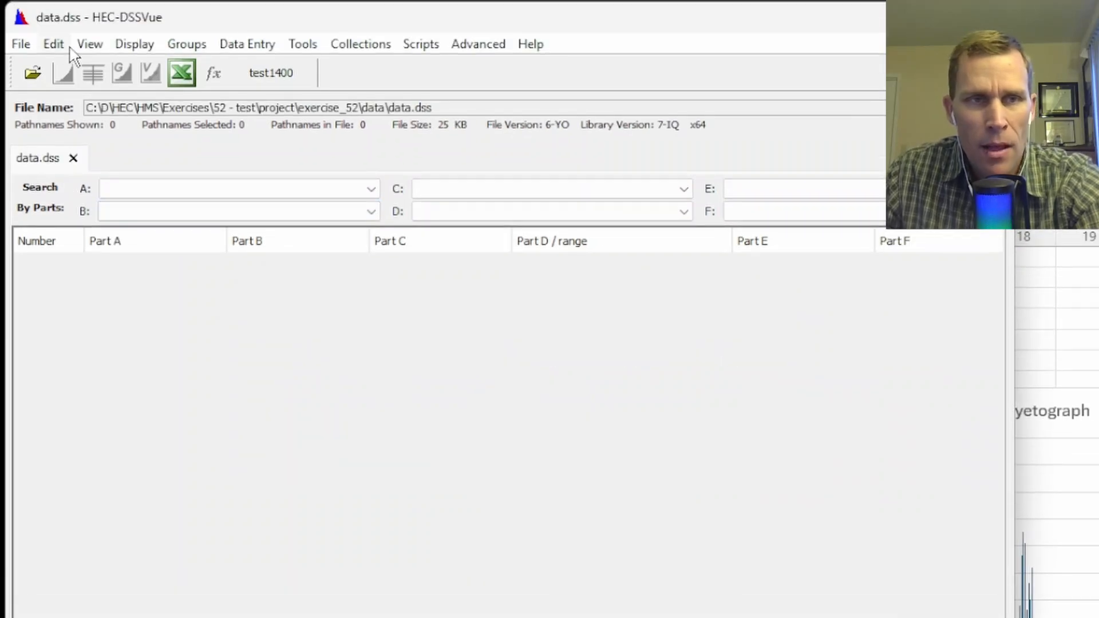
Start a manual time series entry at the 1HOUR interval with pathname part C set to PRECIP-INC.
click(247, 46)
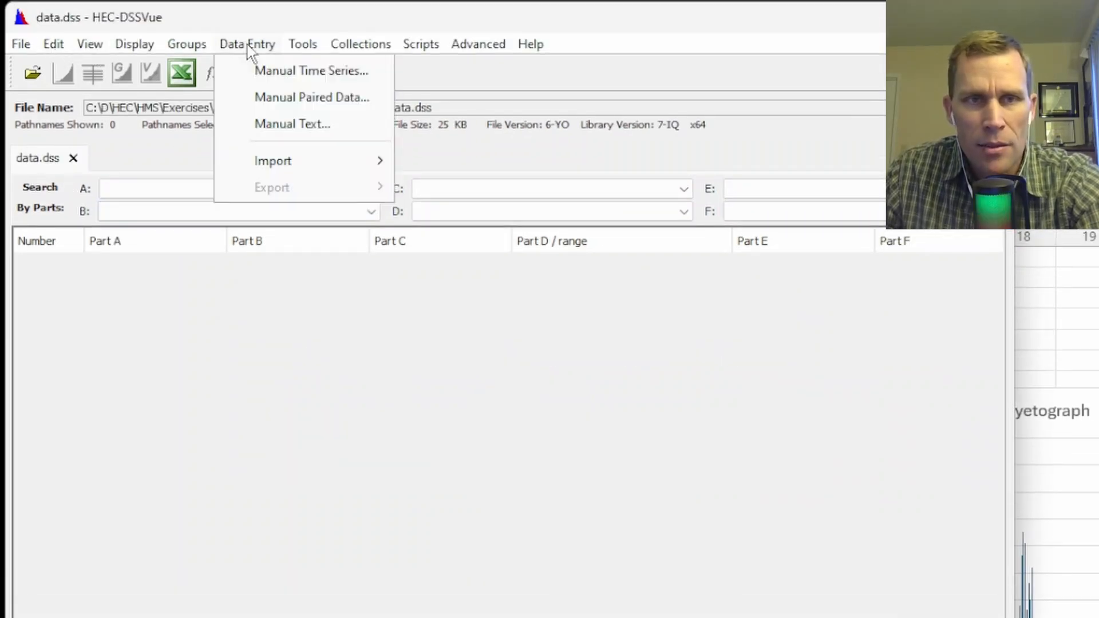
click(270, 66)
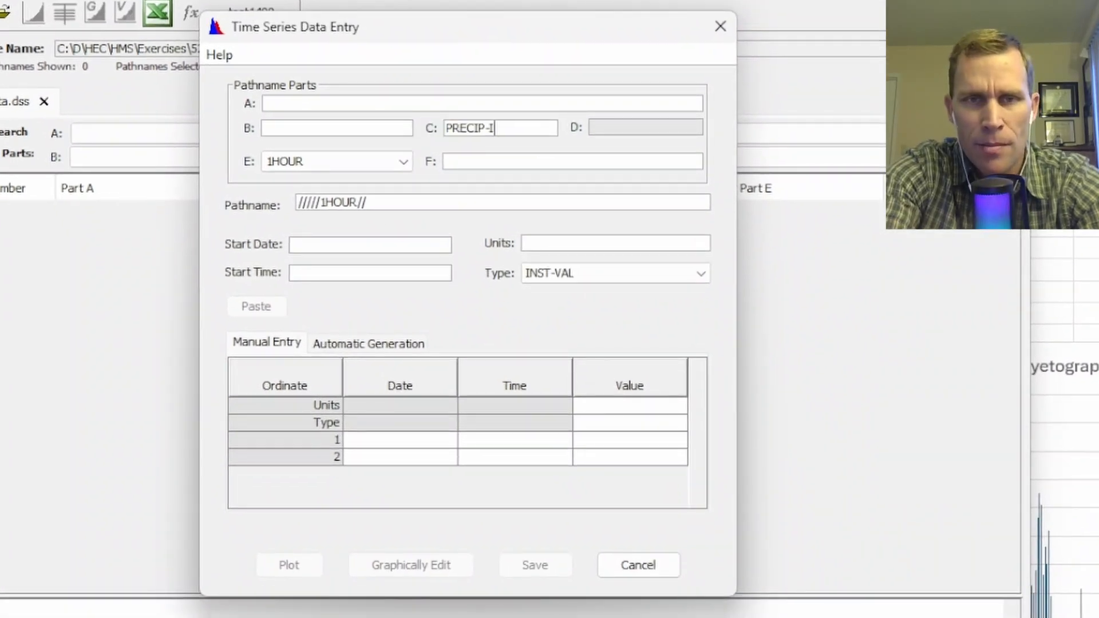
key(Tab)
key(Tab)
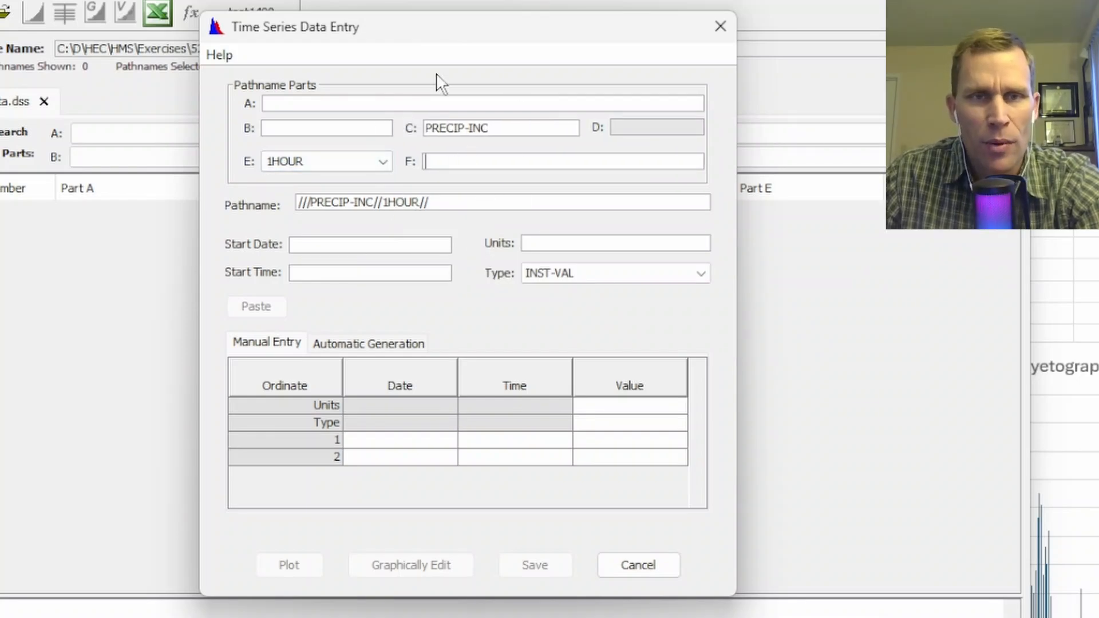
Set the precipitation series to start on 01JAN2020 at 00:00, with units IN and type PER-CUM.
click(351, 244)
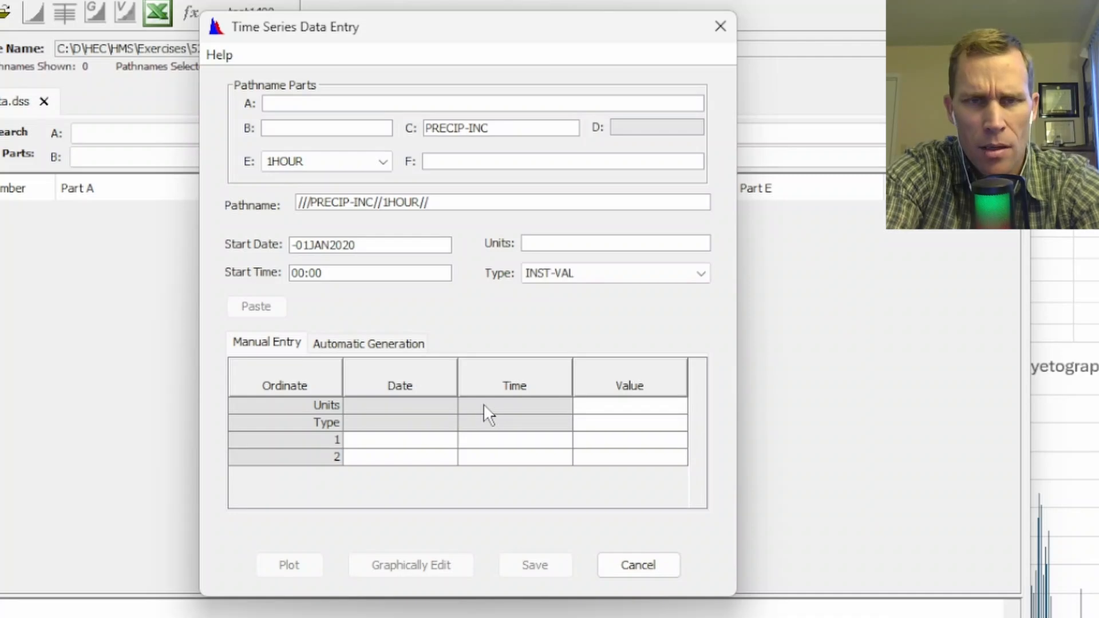
key(Tab)
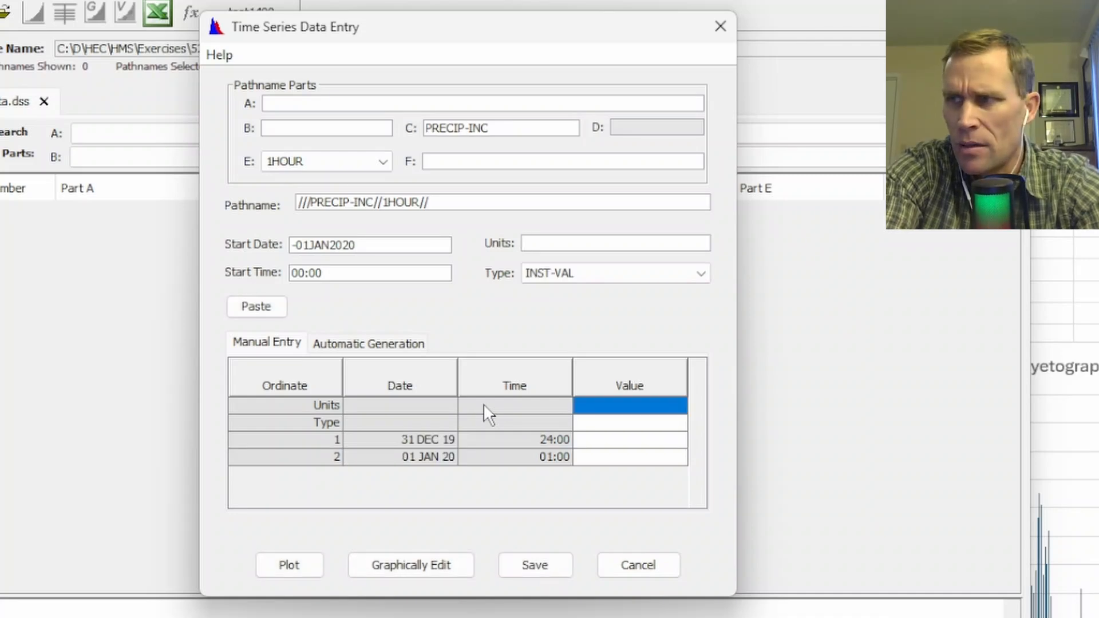
text(IN)
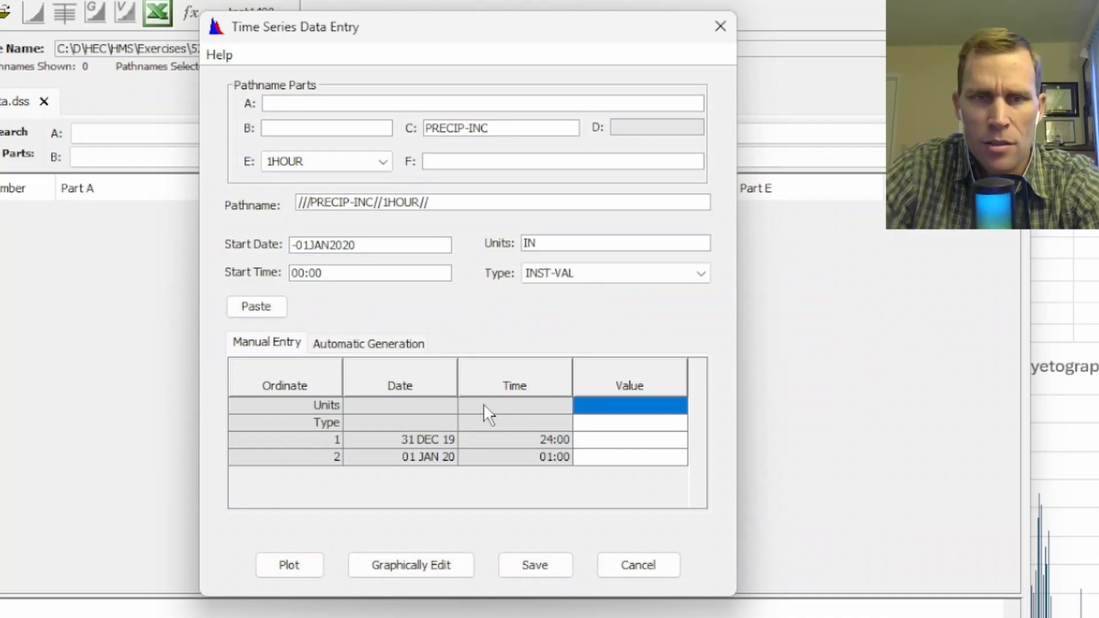
click(547, 276)
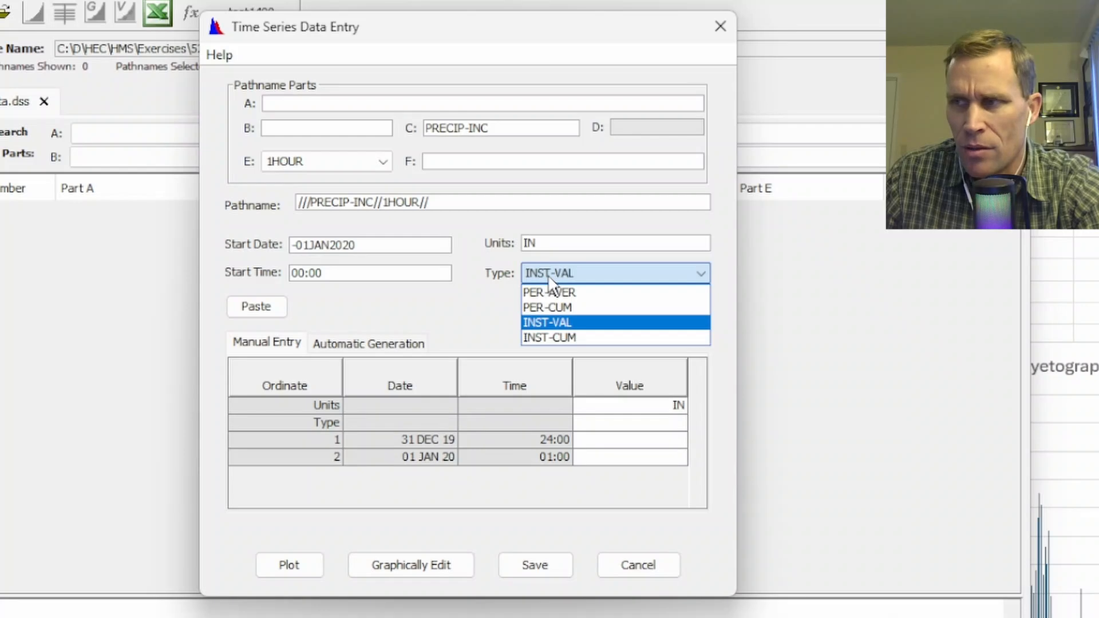
click(579, 308)
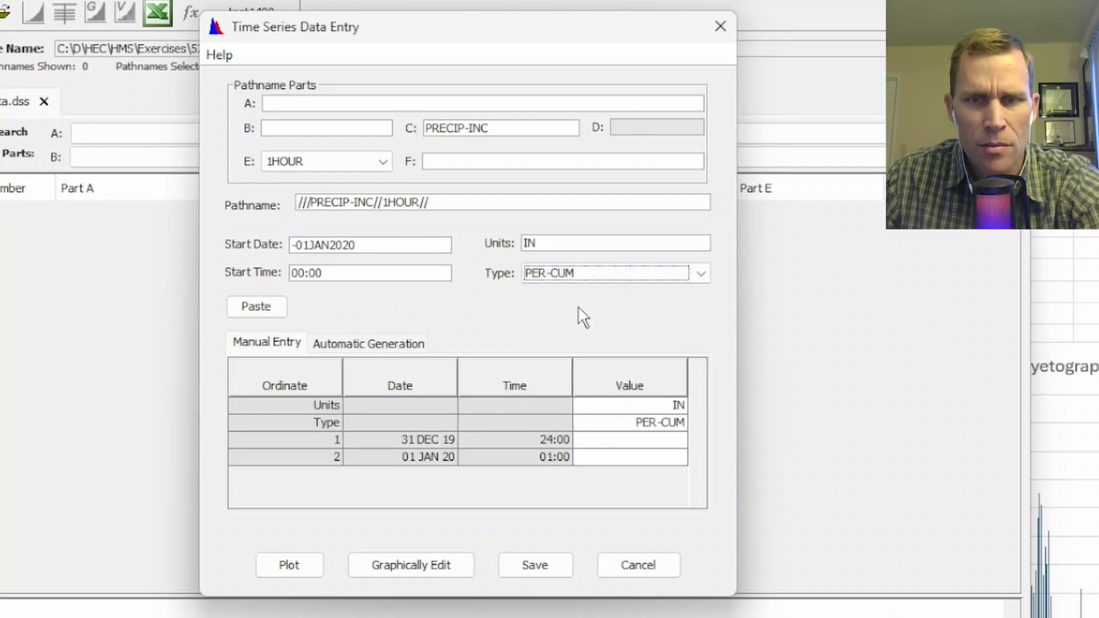
Switch to Excel and copy all hourly values of the fixed precipitation column (column 10) on the Hourly sheet.
key(alt+Tab)
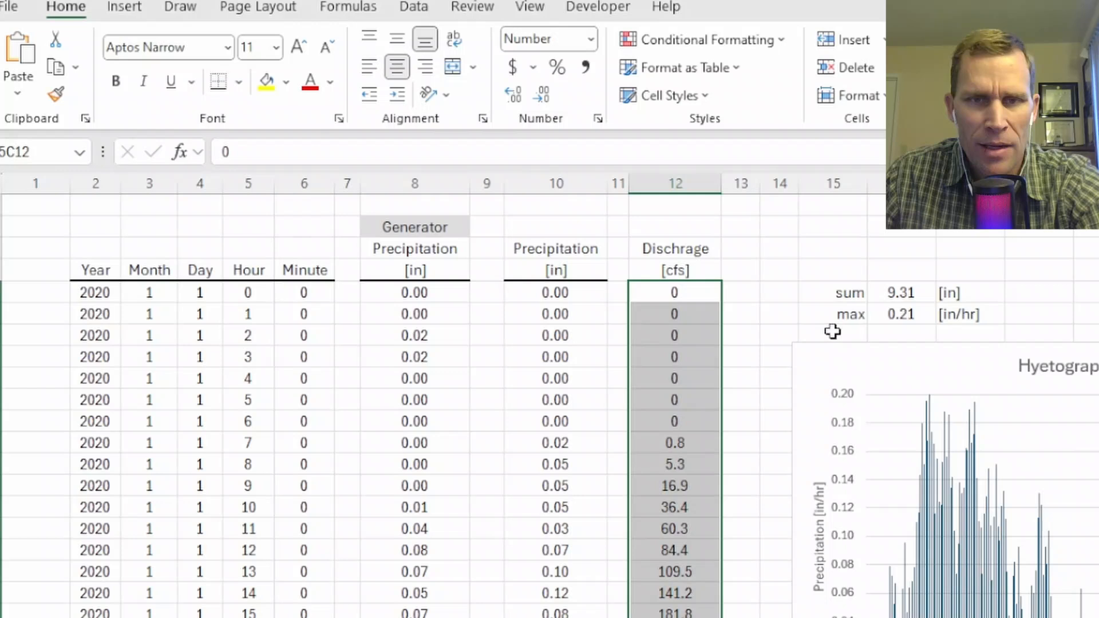
click(536, 295)
key(ctrl+shift+Down)
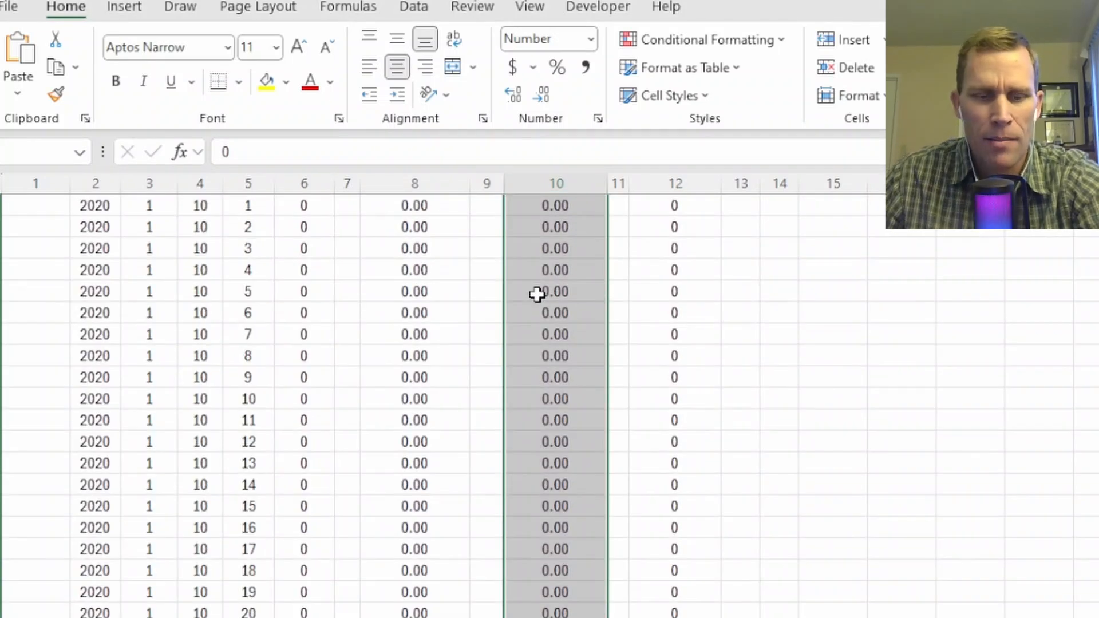
key(ctrl+c)
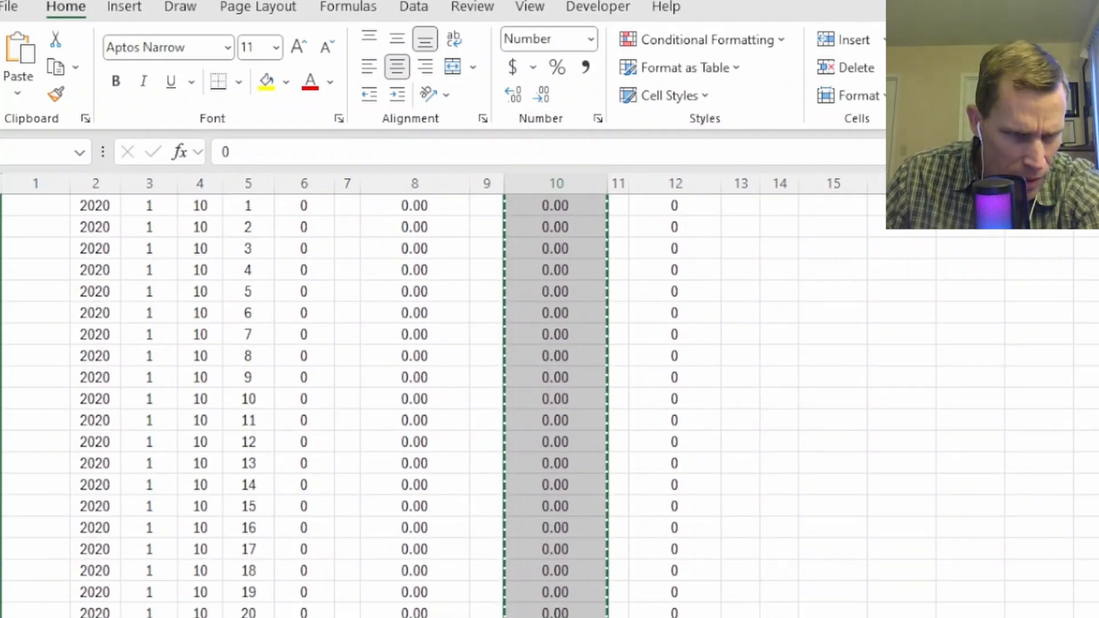
Switch back to HEC-DSSVue, paste the copied precipitation values from ordinate 1 onward, and save the PRECIP-INC series.
key(alt+Tab)
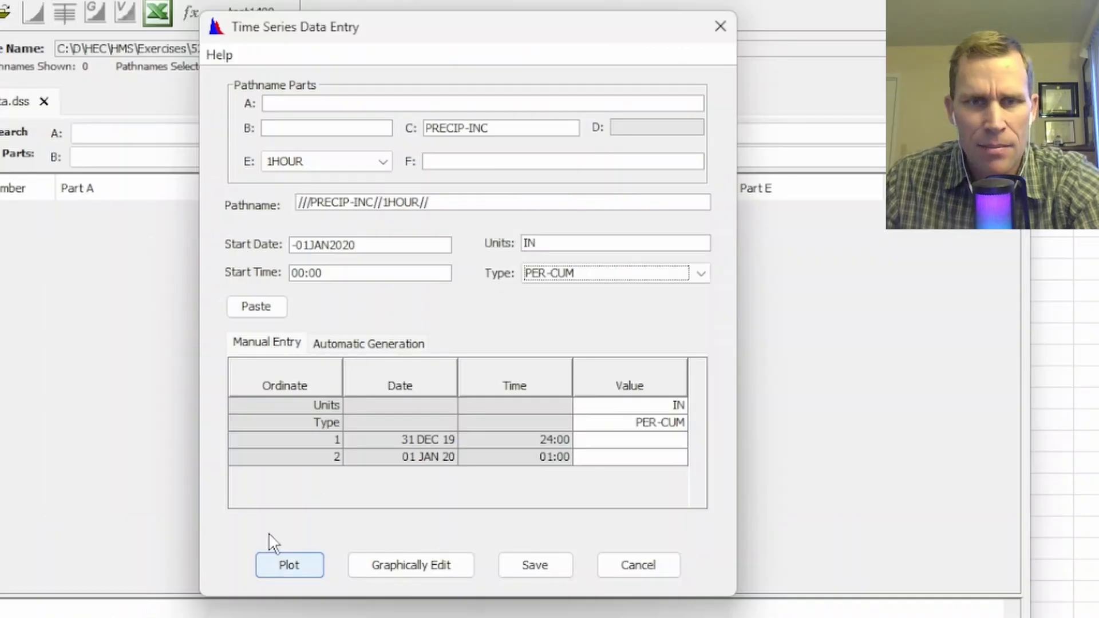
click(629, 440)
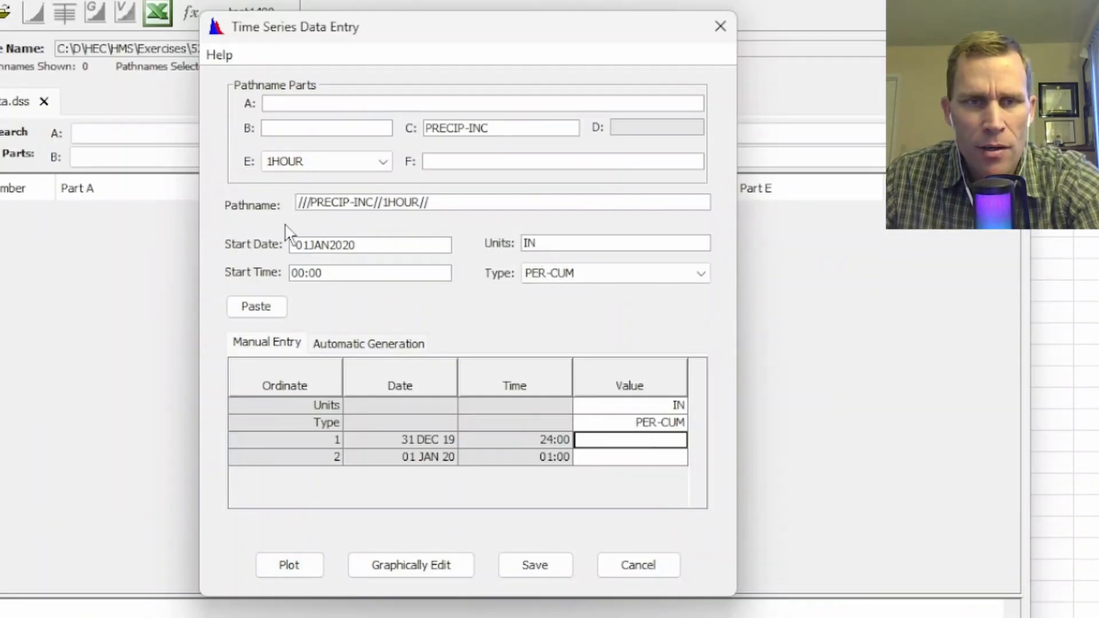
click(261, 305)
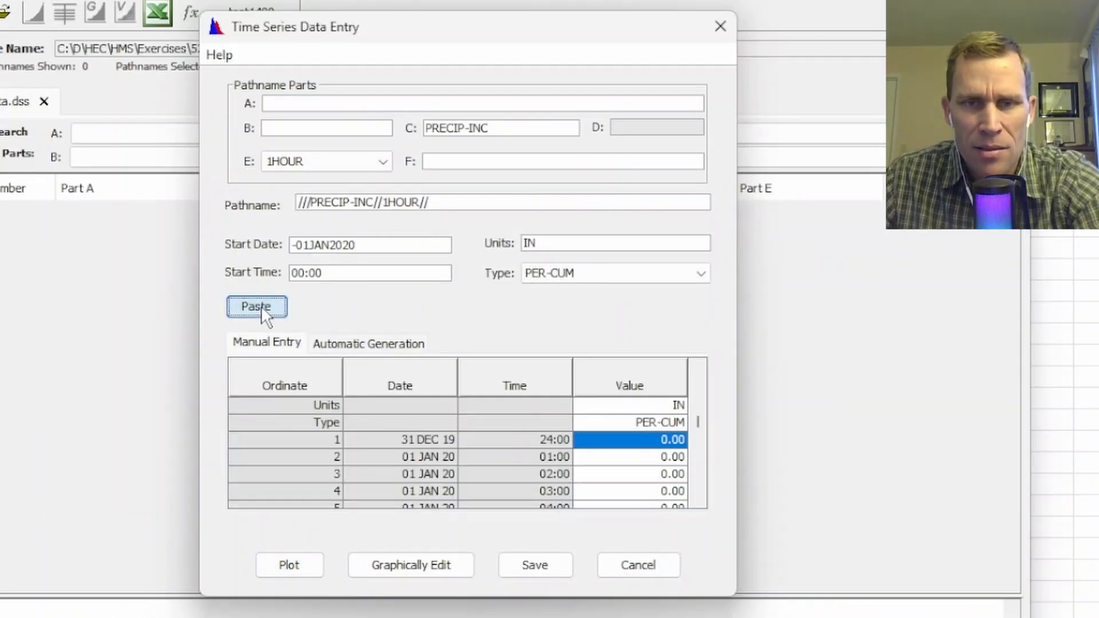
click(535, 564)
click(502, 324)
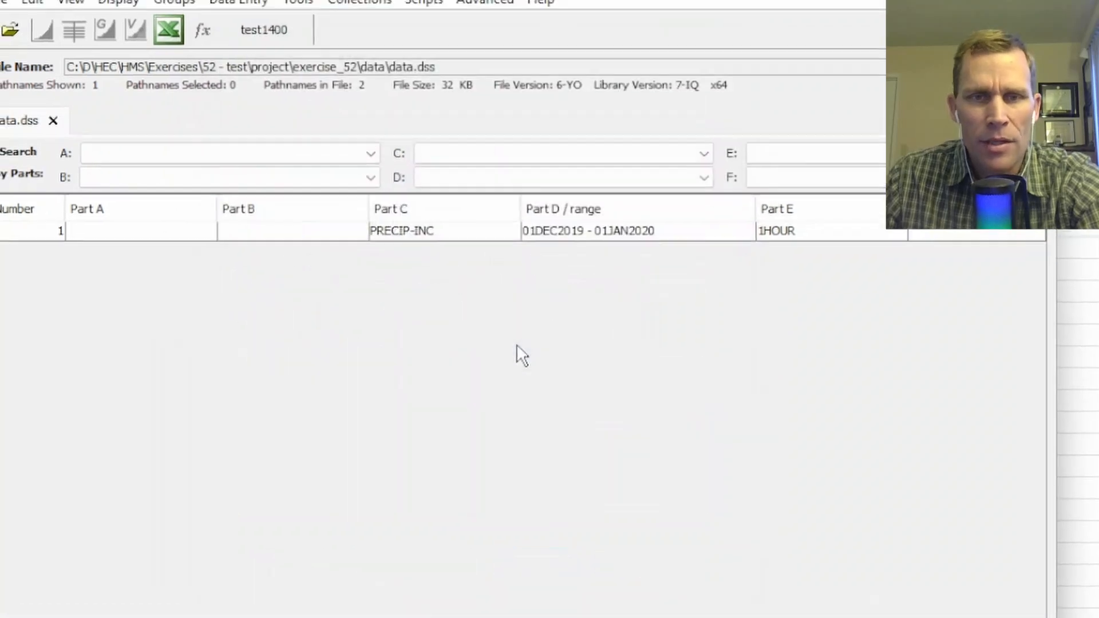
Plot the PRECIP-INC record, examine its hourly values along the time axis at different zoom levels, and close the plot.
click(381, 212)
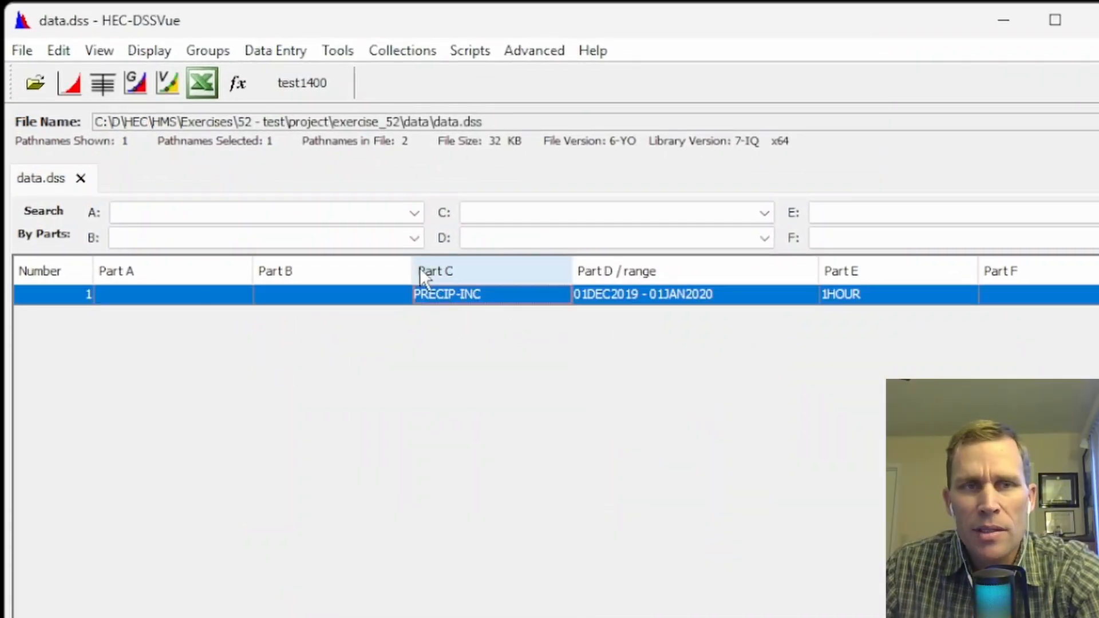
click(77, 84)
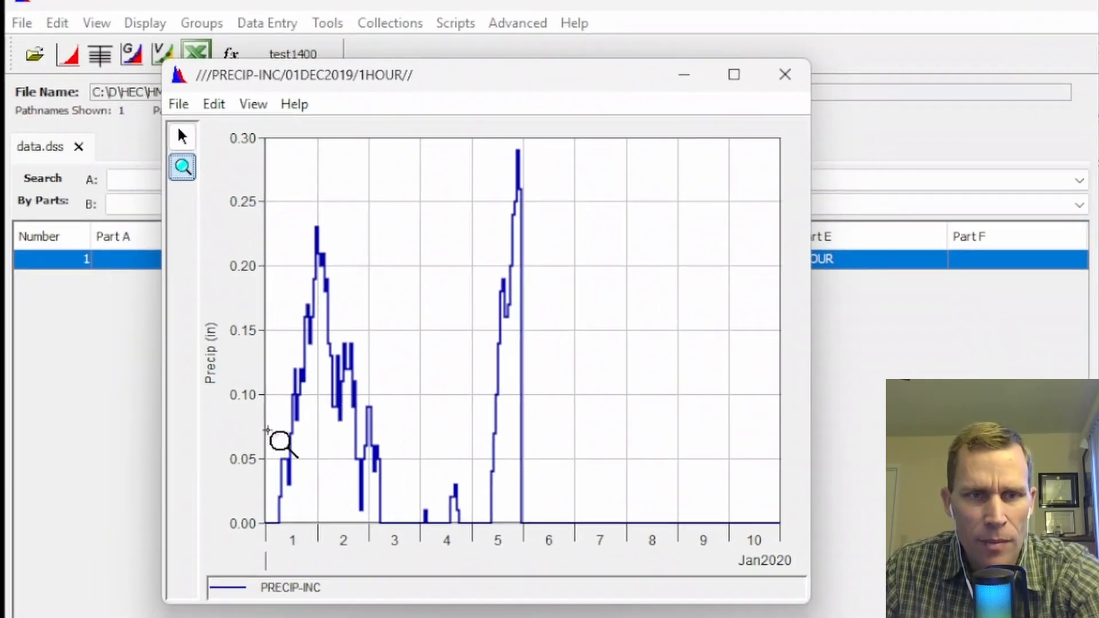
drag(266, 429, 339, 529)
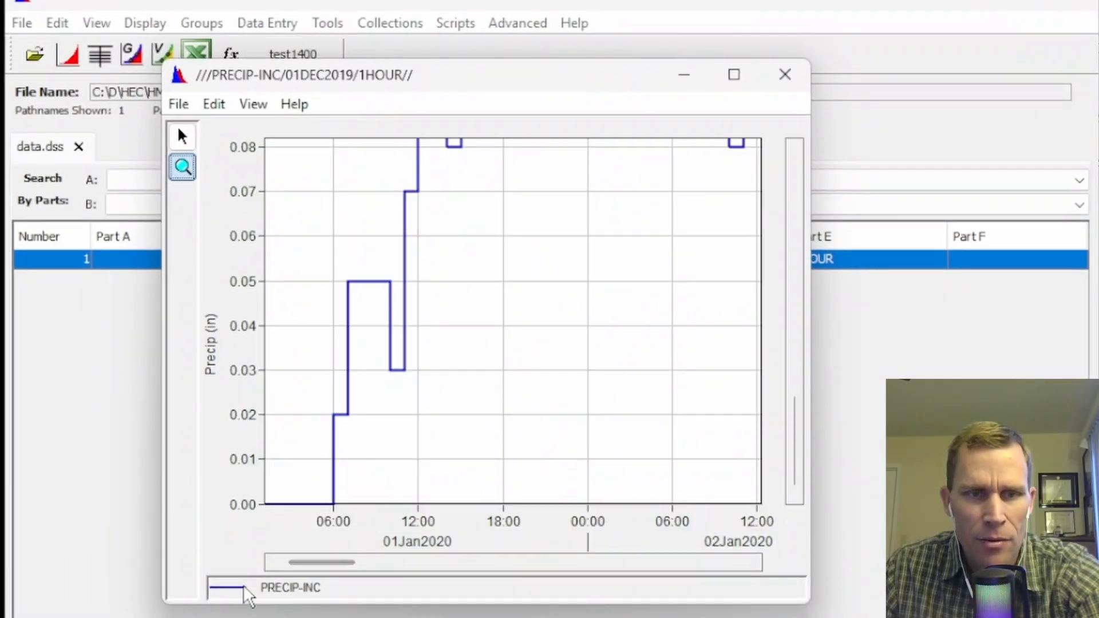
drag(301, 564, 618, 550)
right_click(660, 280)
right_click(670, 230)
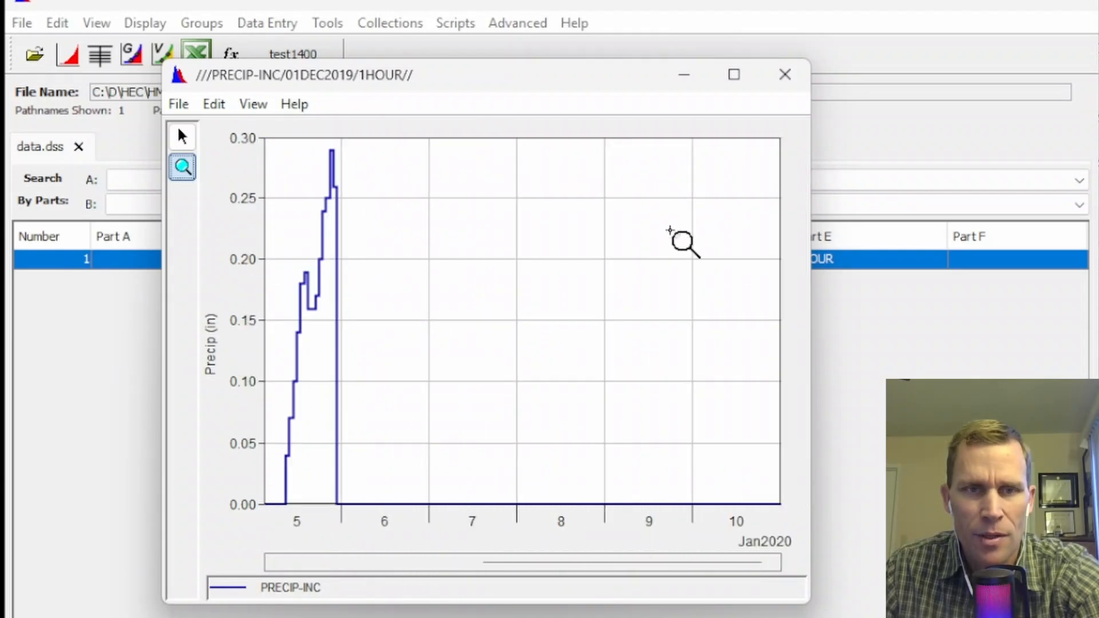
click(785, 74)
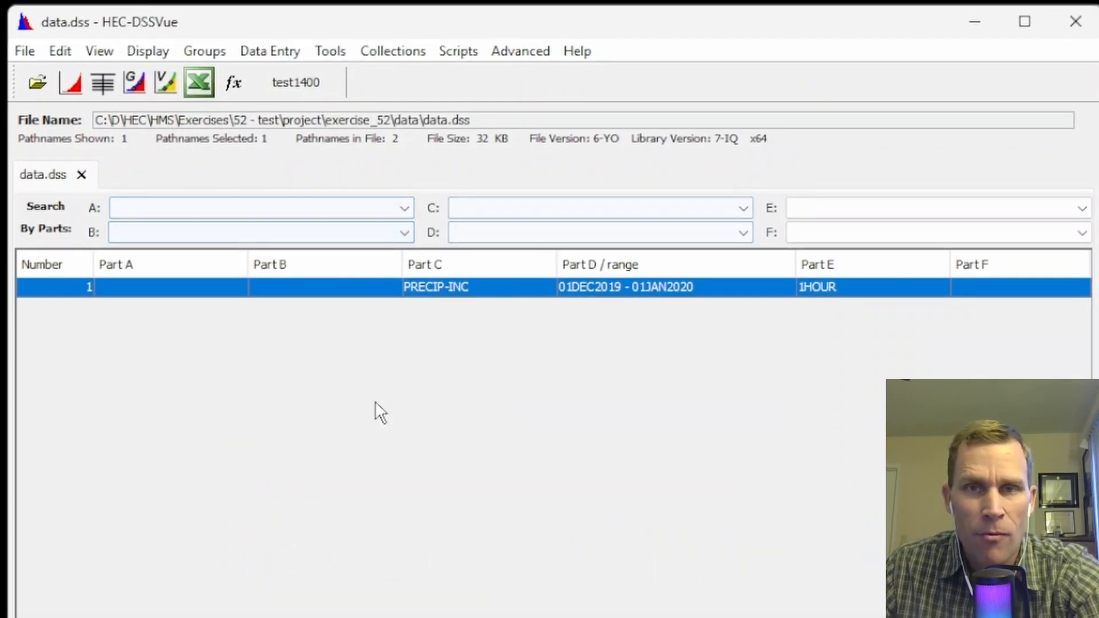
Start a second manual 1HOUR time series with part C set to FLOW, starting on 01JAN2020 at 00:00.
click(277, 48)
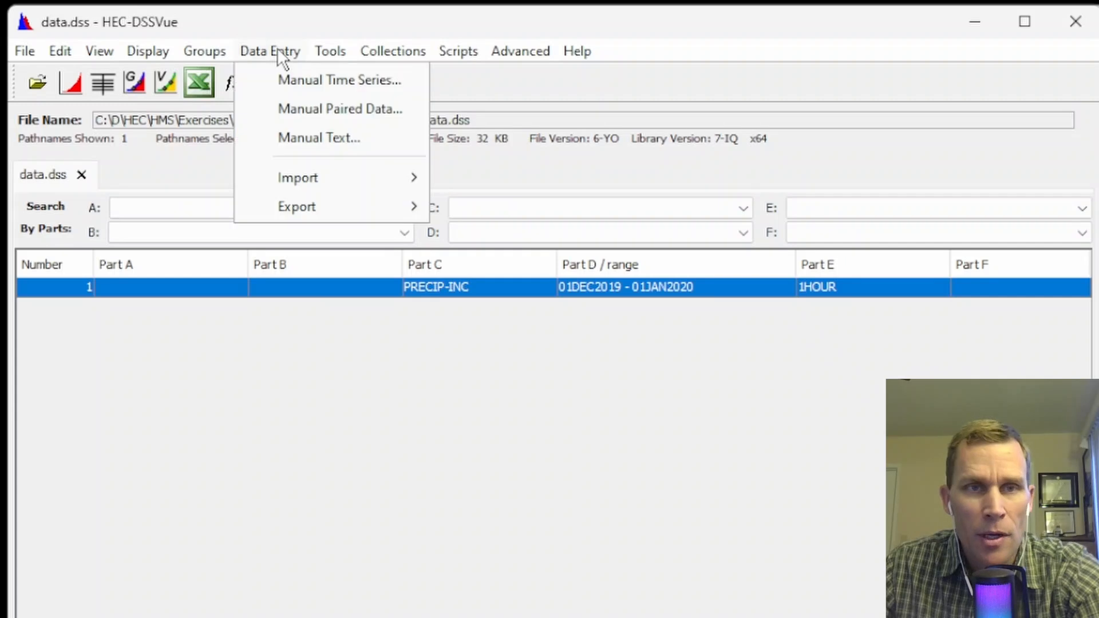
click(300, 80)
click(596, 184)
text(FLO)
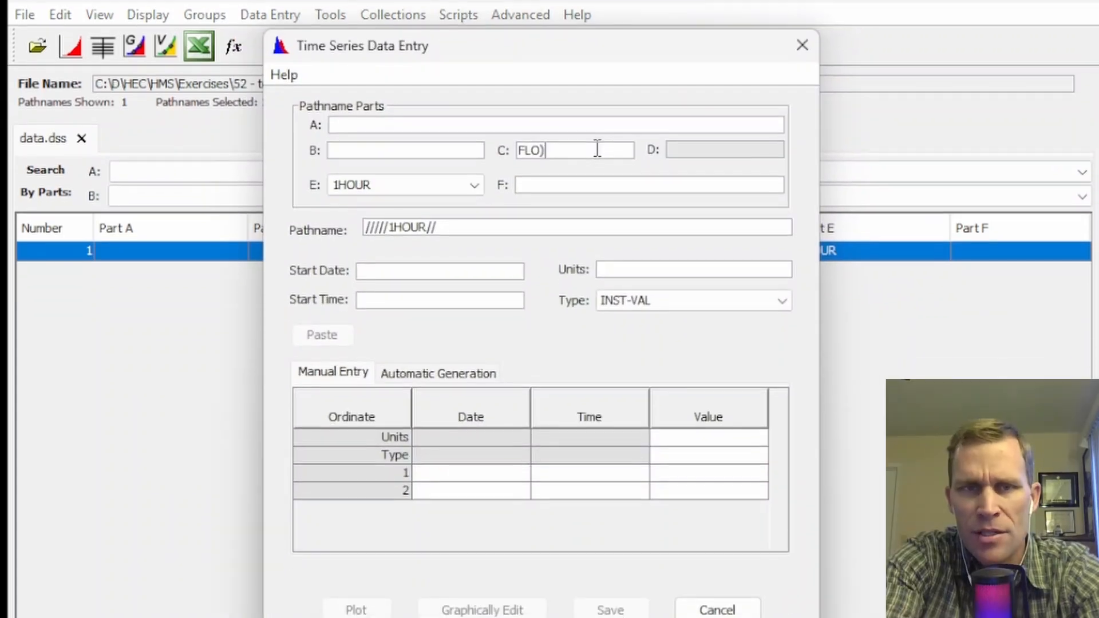
key(BackSpace)
key(Tab)
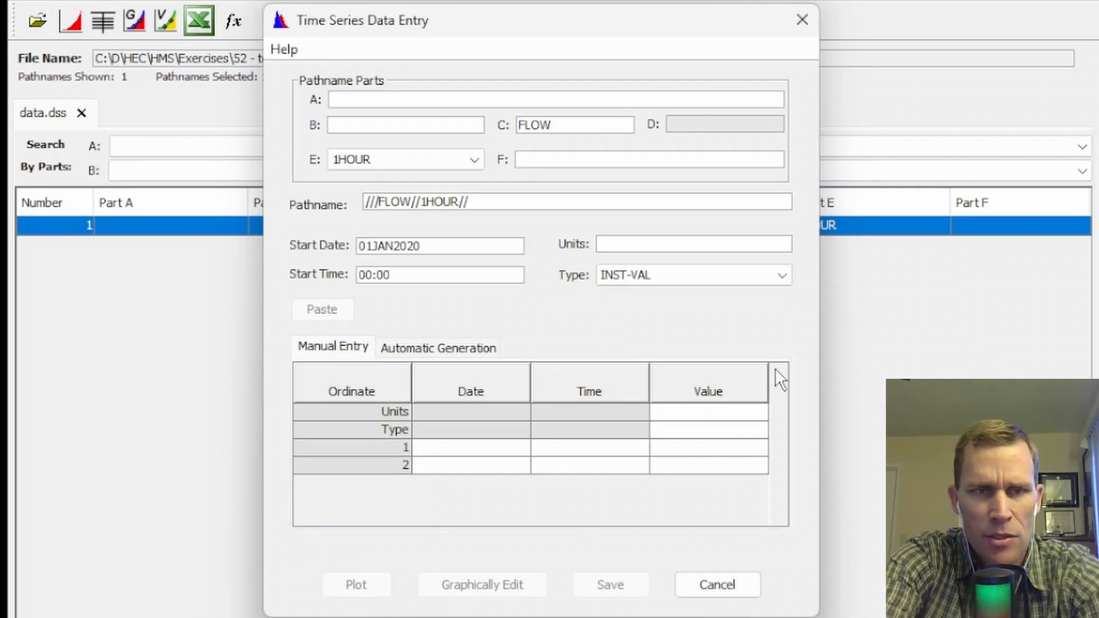
Set the flow series units to CFS and its type to PER-AVER, and select the first ordinate's value cell.
key(Tab)
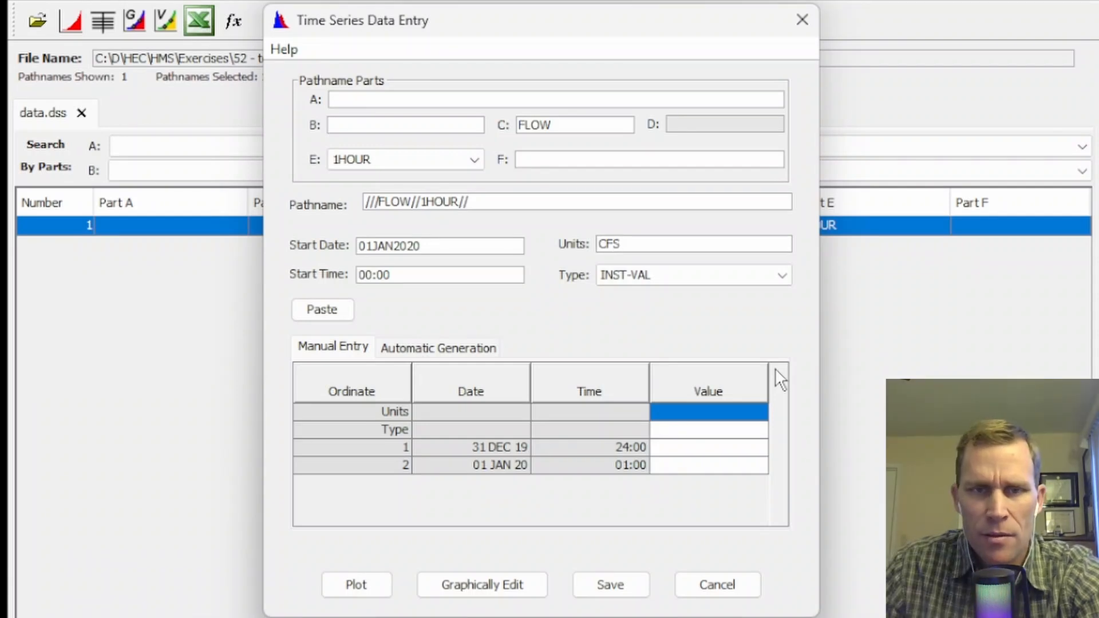
click(761, 277)
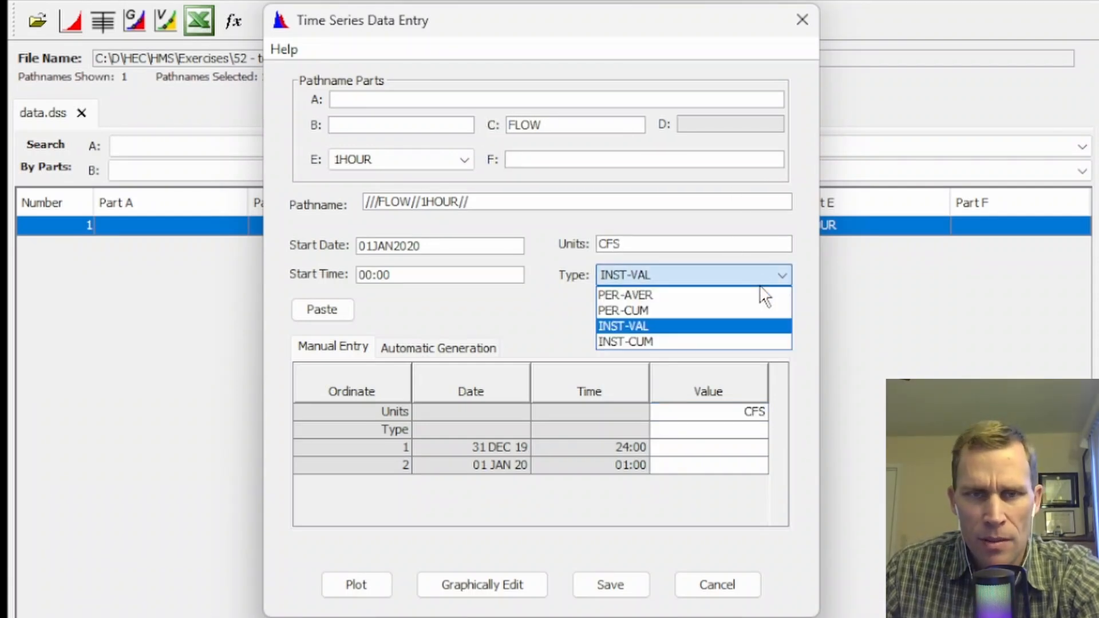
click(713, 294)
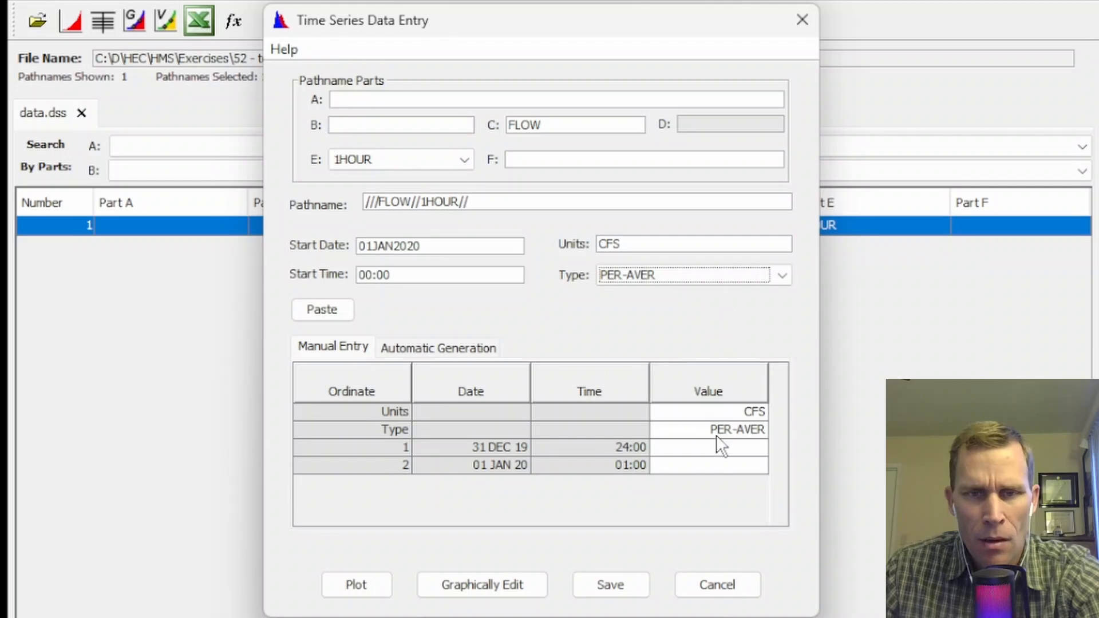
click(717, 450)
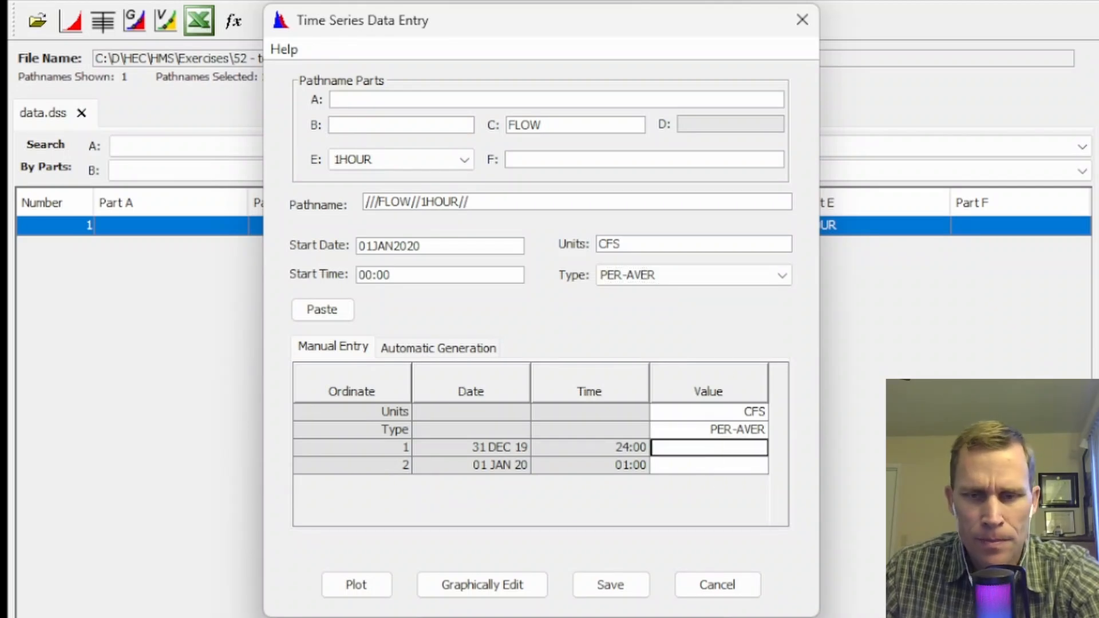
Switch to the Excel workbook and copy the hourly discharge values in column 12 from row 5 downward.
key(alt+Tab)
key(Down)
key(Right)
key(Down)
key(Right)
key(Down)
key(Right)
key(Down)
key(Left)
key(ctrl+shift+Down)
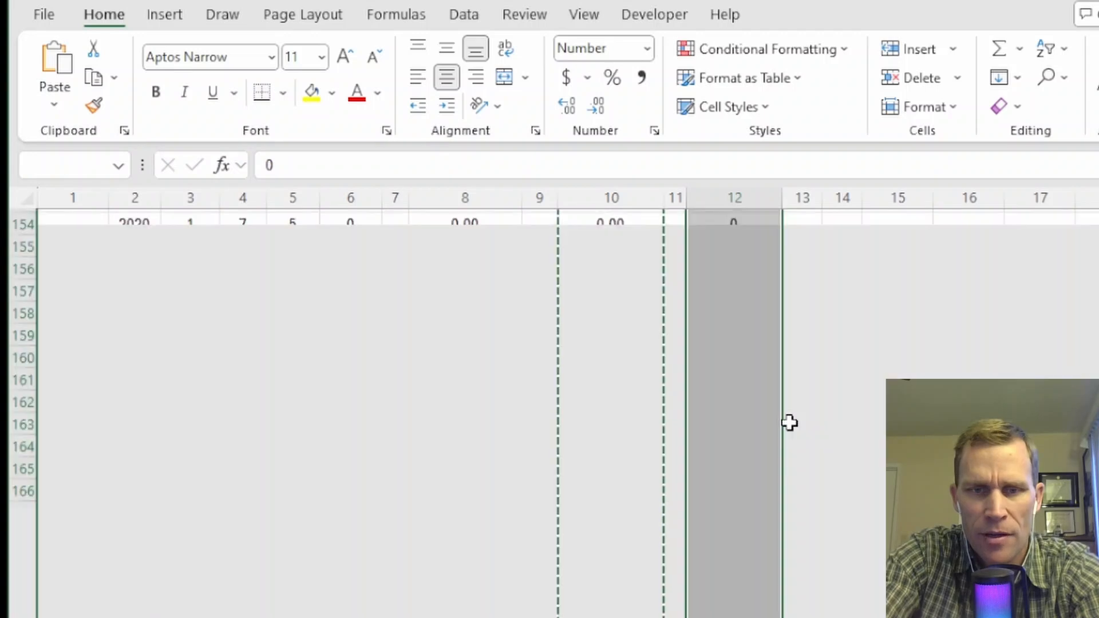
key(ctrl+c)
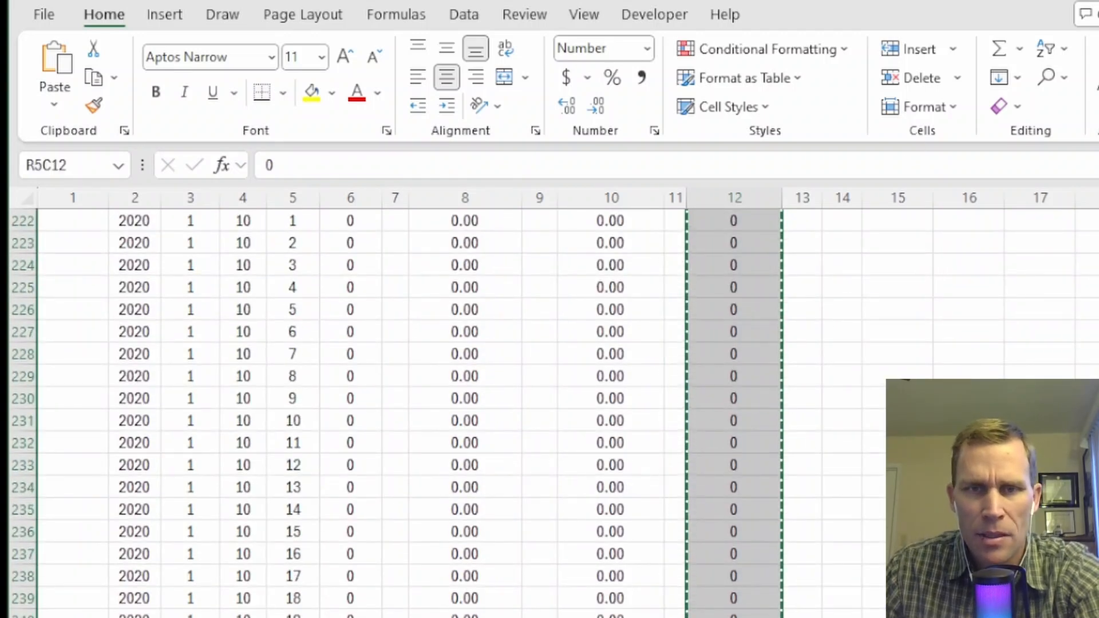
Switch back to HEC-DSSVue, paste the discharge values from ordinate 1 onward, save the FLOW series, and finish data entry.
key(alt+Tab)
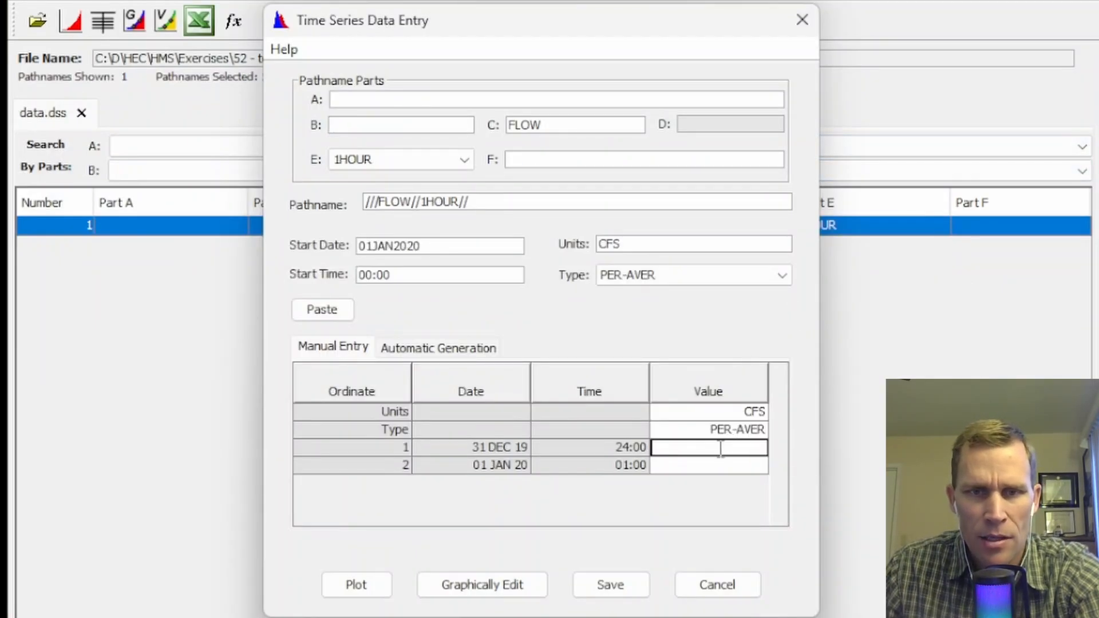
key(ctrl+v)
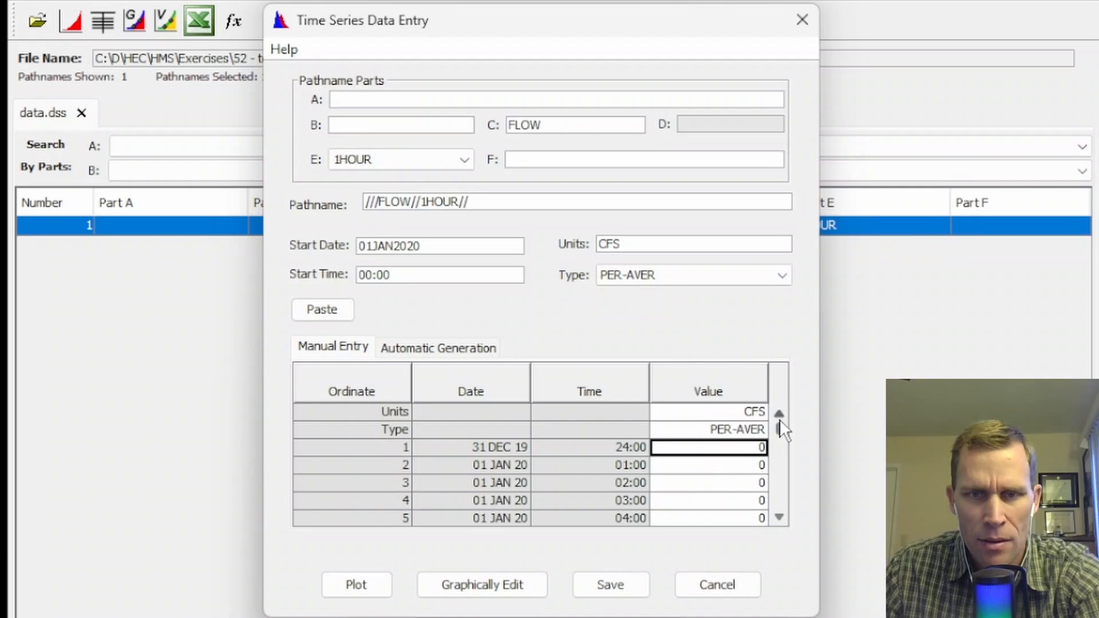
drag(778, 428, 742, 533)
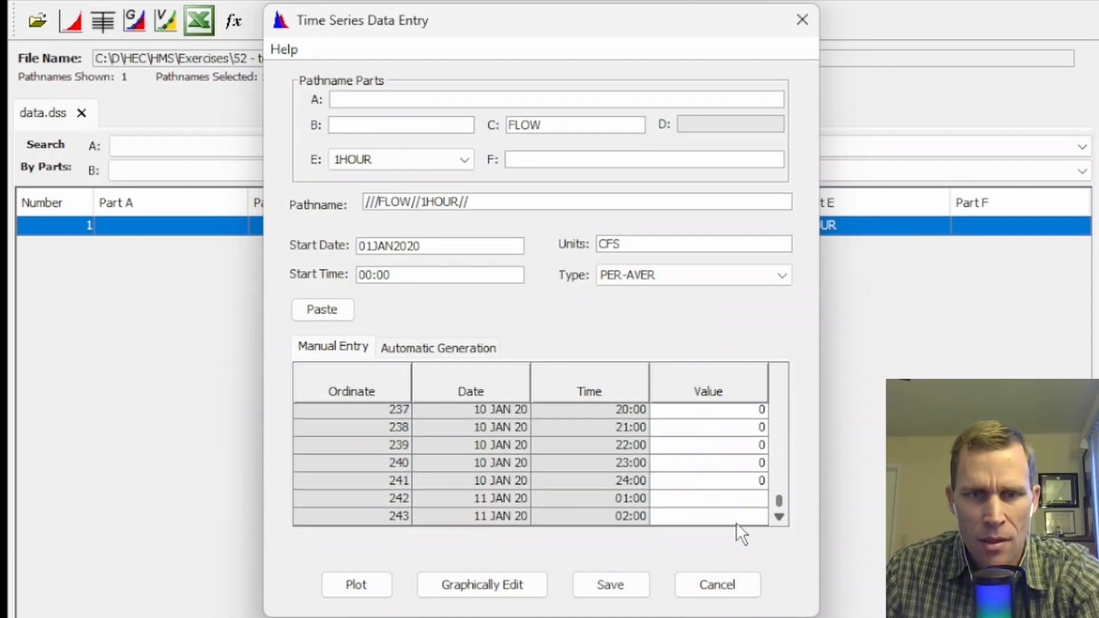
click(614, 587)
click(574, 340)
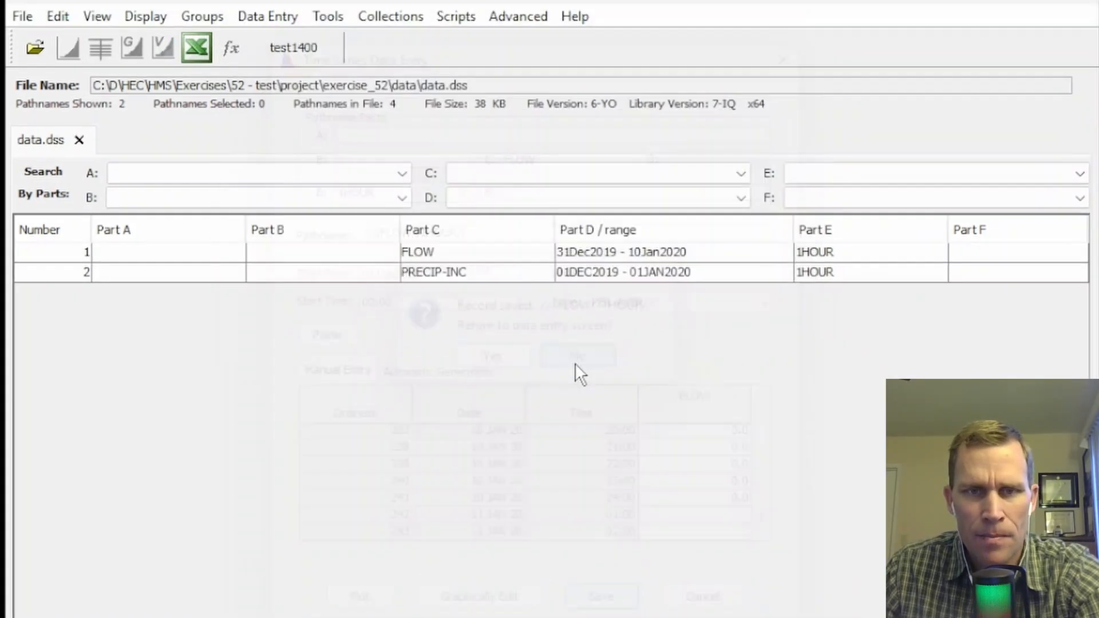
Plot the FLOW record, examine its hydrograph over the January 2020 period, and close the plot.
click(435, 224)
click(64, 80)
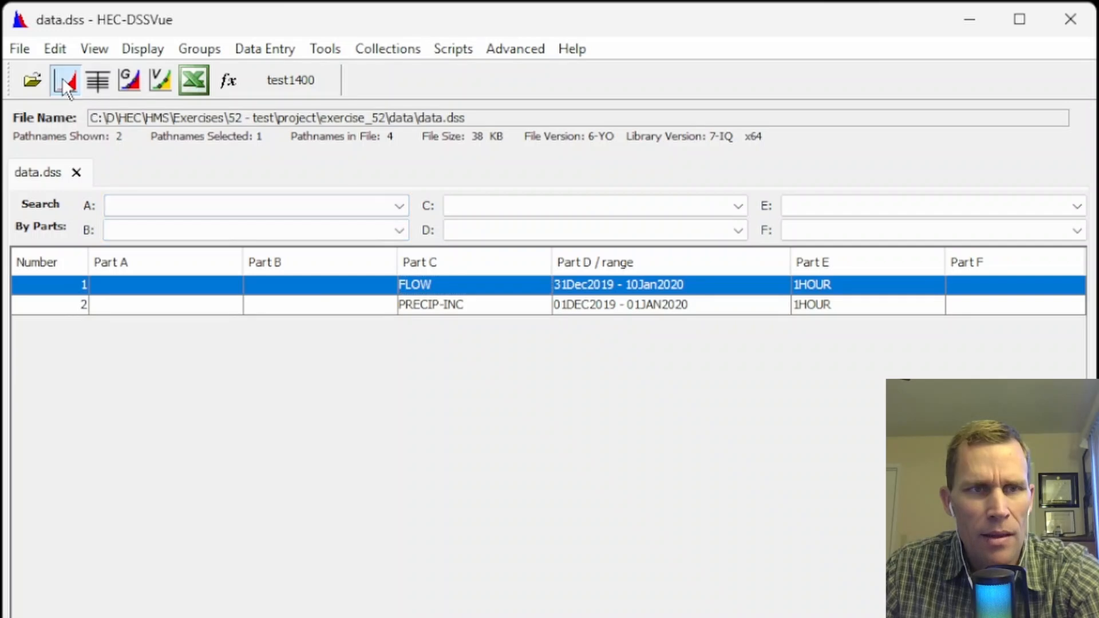
drag(341, 88, 525, 104)
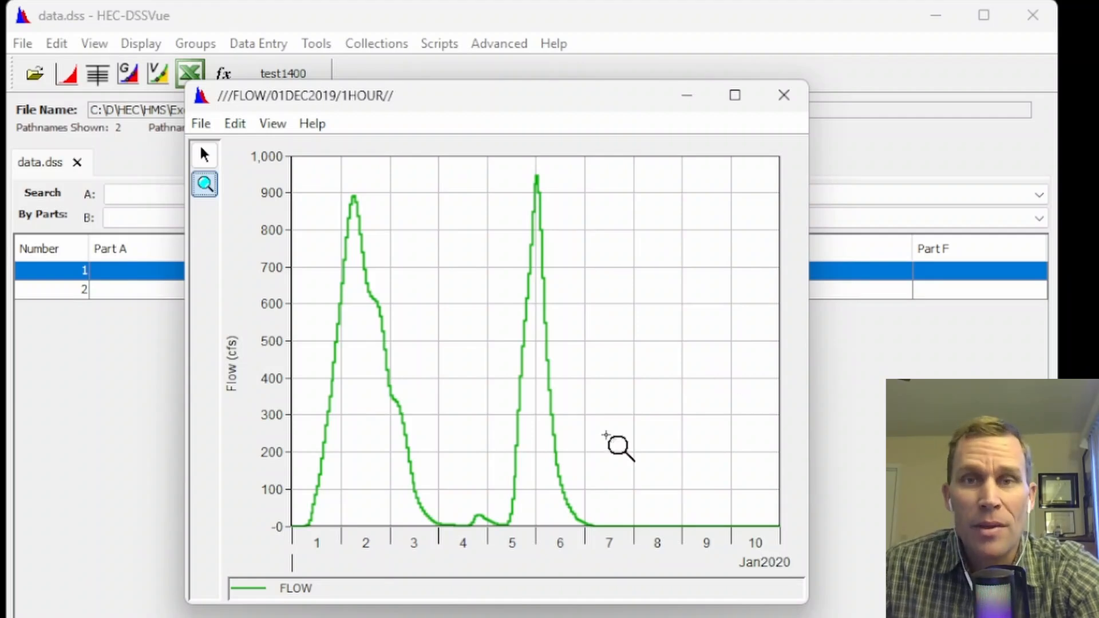
click(783, 95)
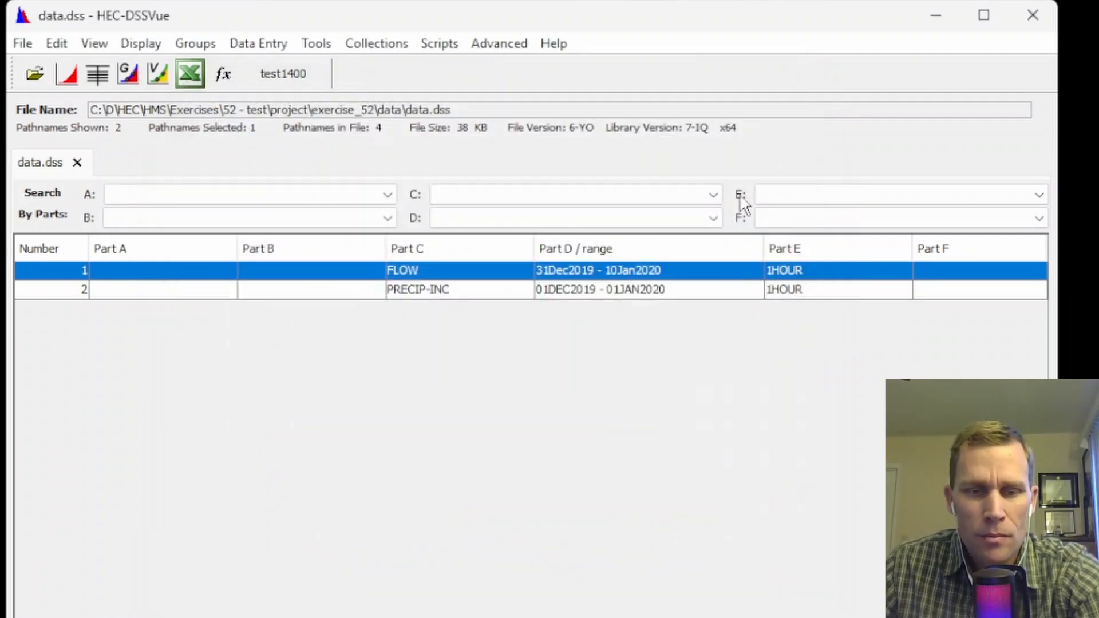
Switch to HEC-HMS and set precip_gage's data source to Single Record HEC-DSS, using data.dss from the project's data folder.
key(alt+Tab)
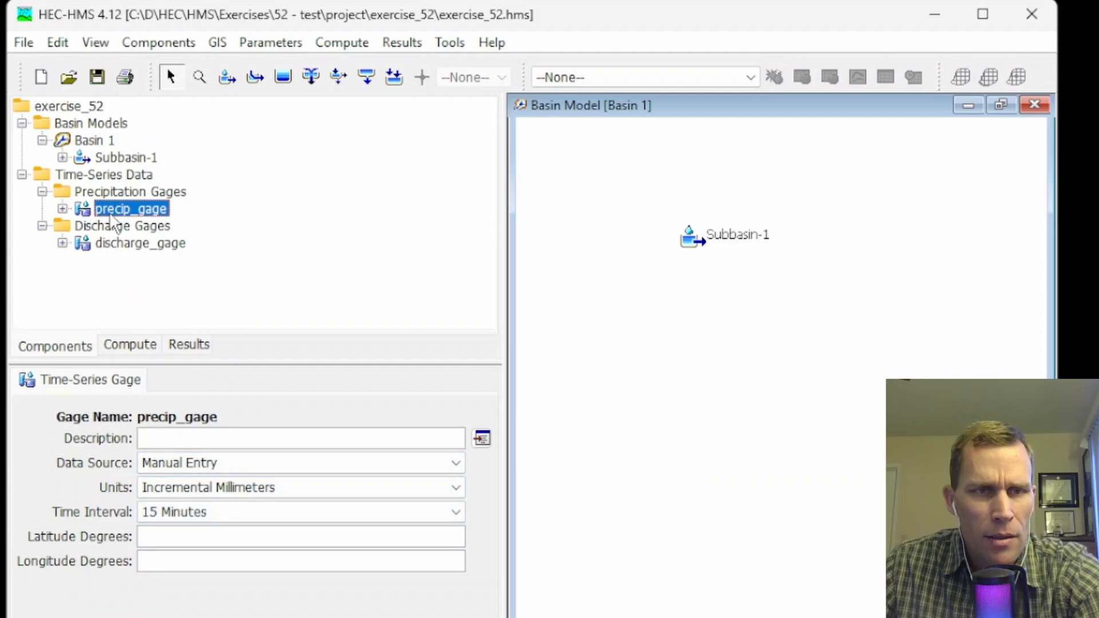
click(111, 210)
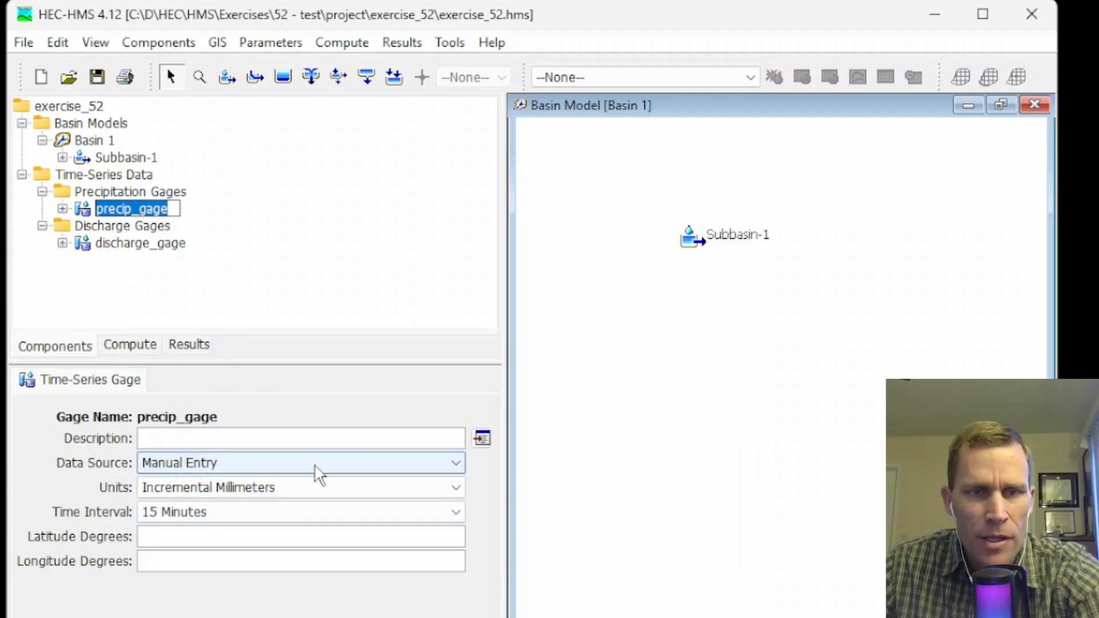
click(455, 450)
click(240, 479)
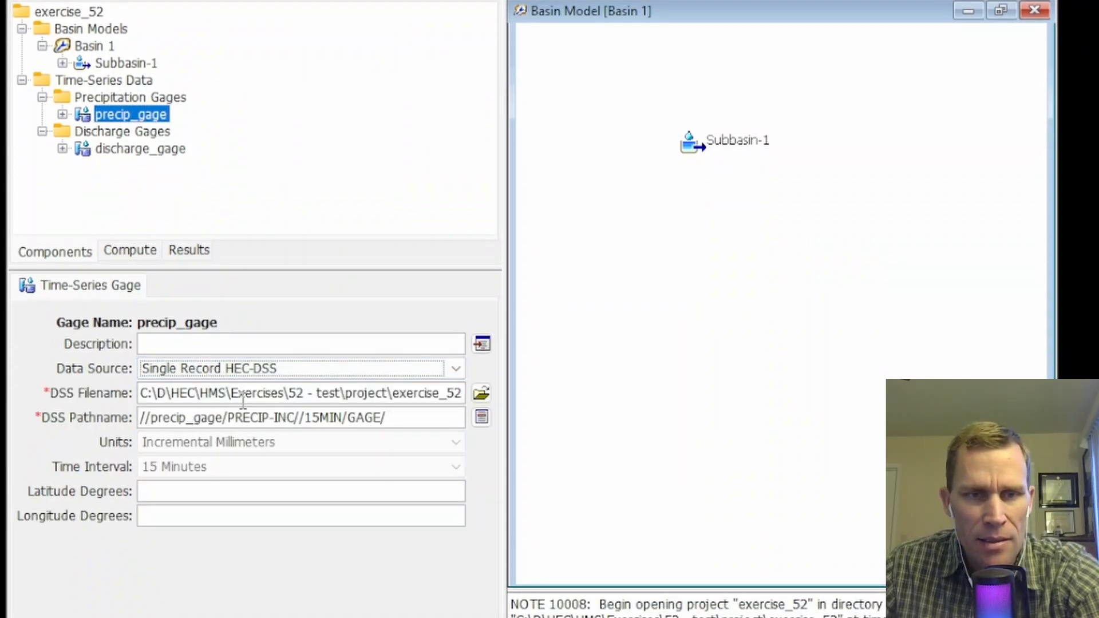
click(480, 393)
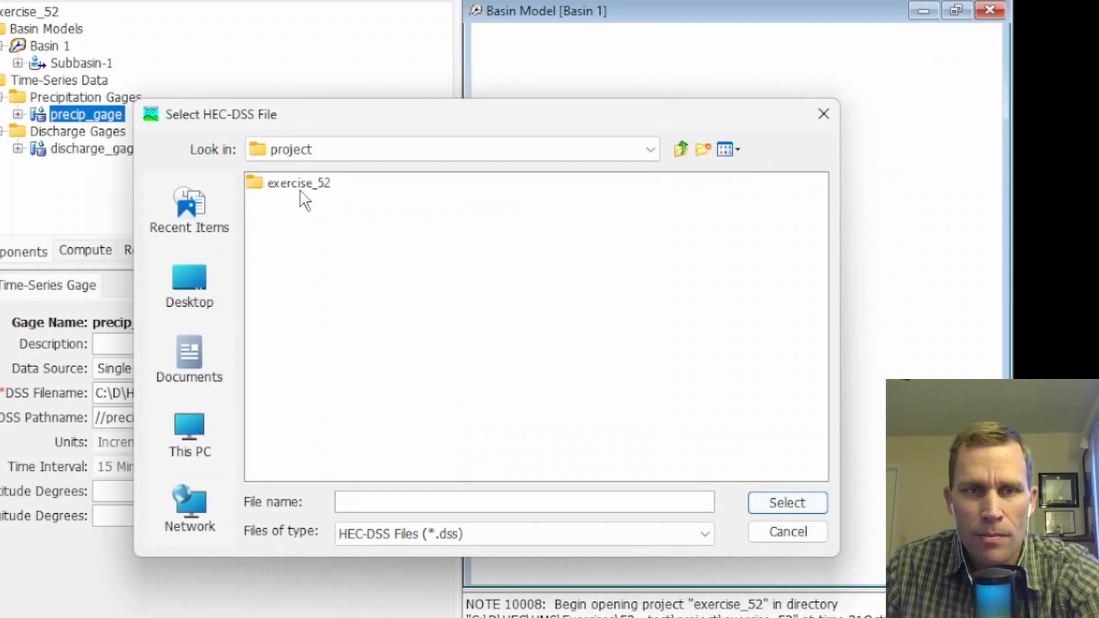
double_click(301, 194)
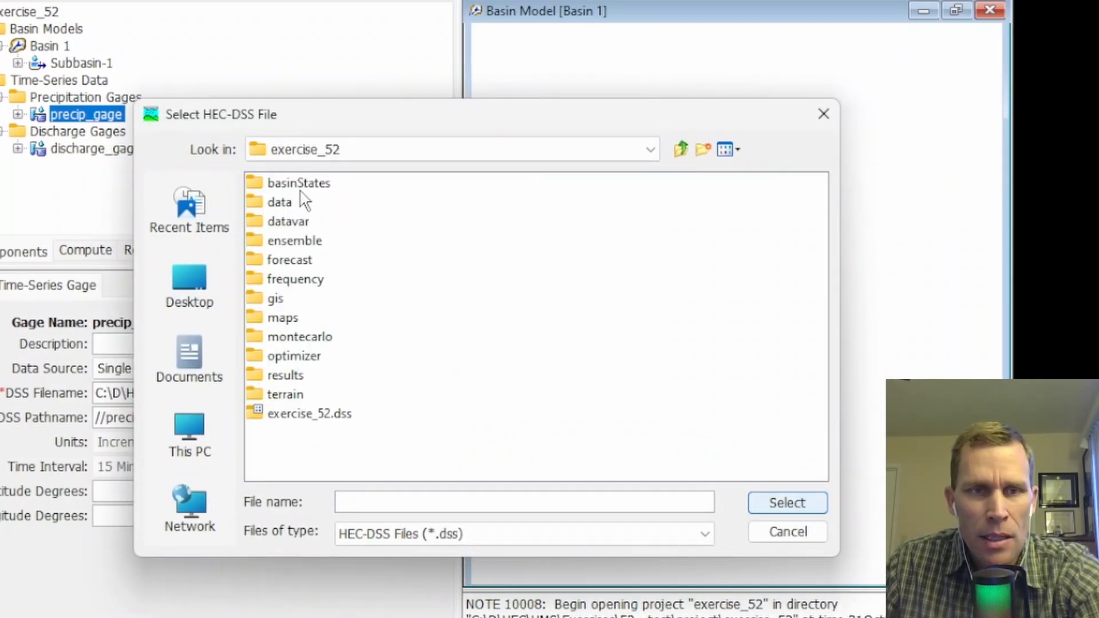
double_click(281, 203)
click(292, 189)
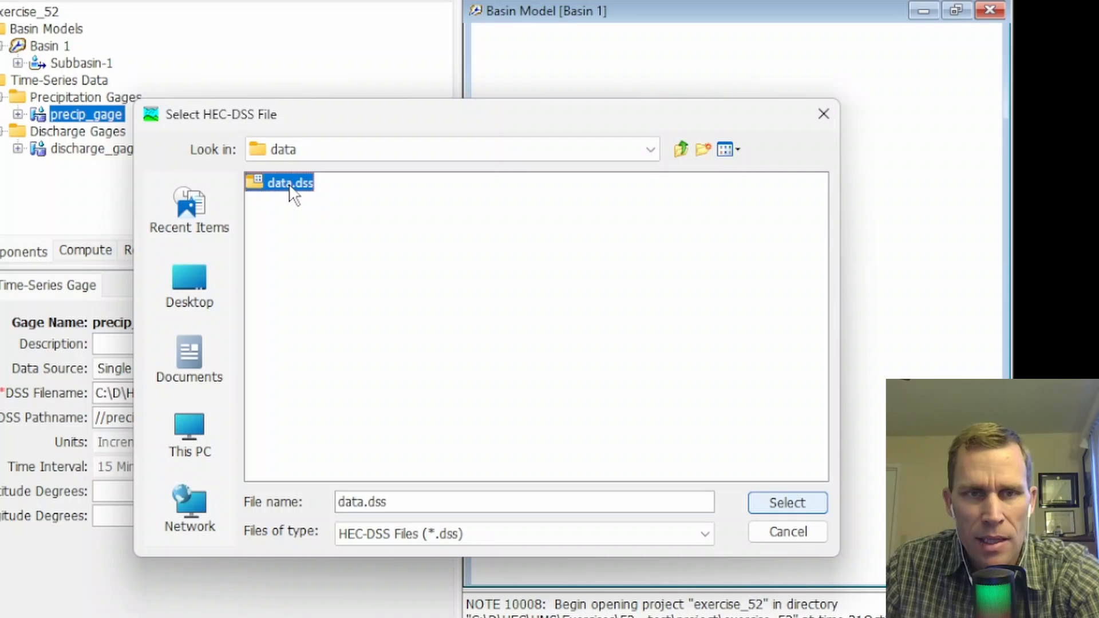
click(784, 498)
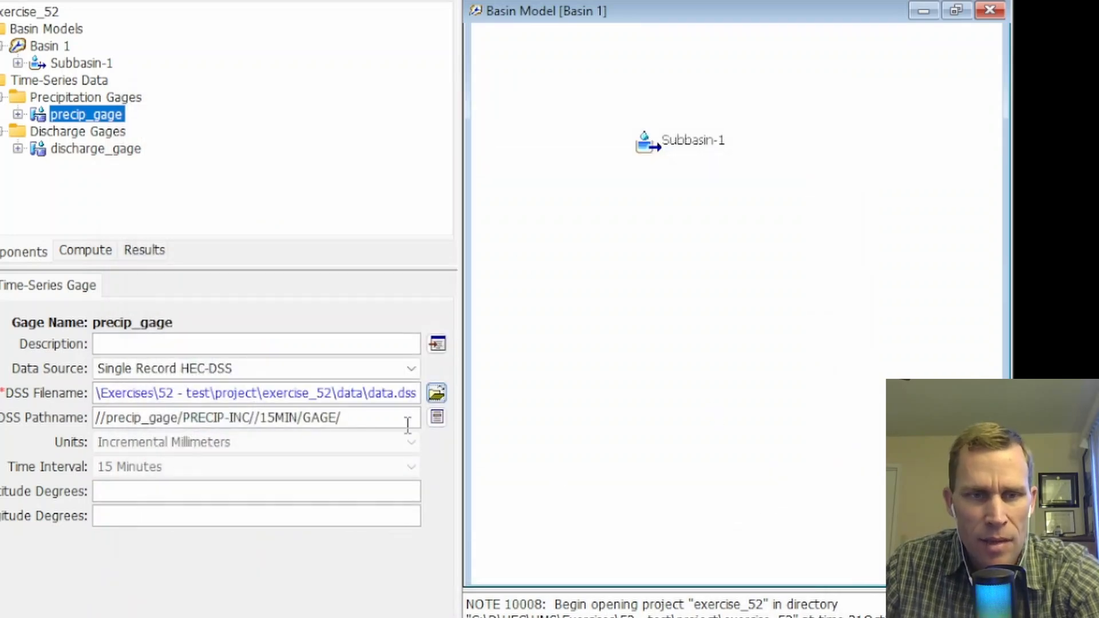
Assign the 1HOUR PRECIP-INC record as precip_gage's DSS pathname and save the project.
click(436, 418)
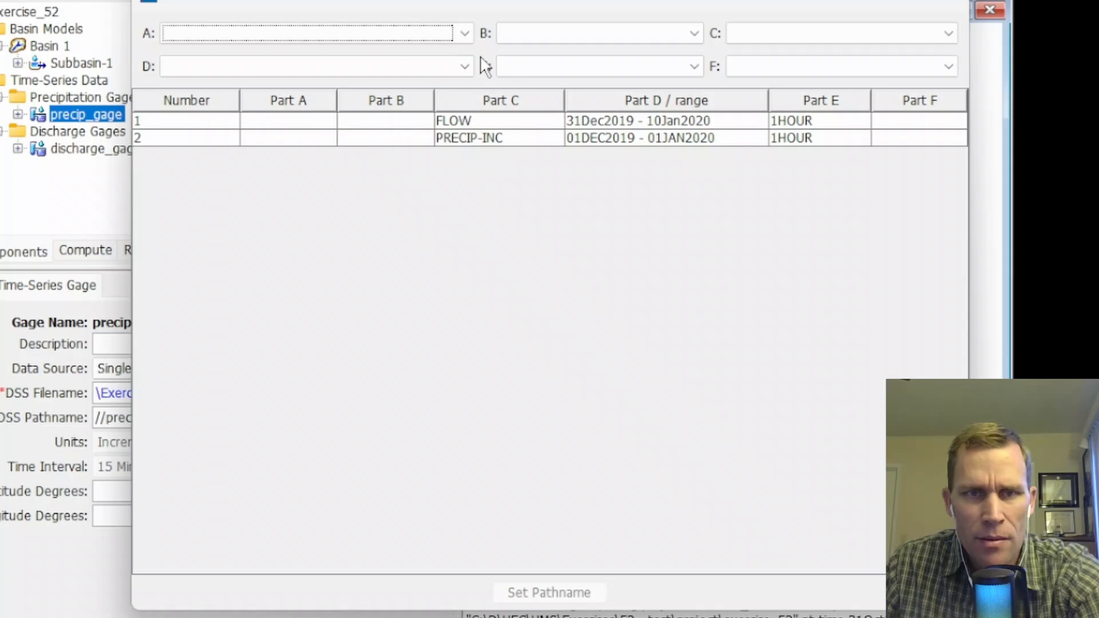
click(484, 138)
click(569, 591)
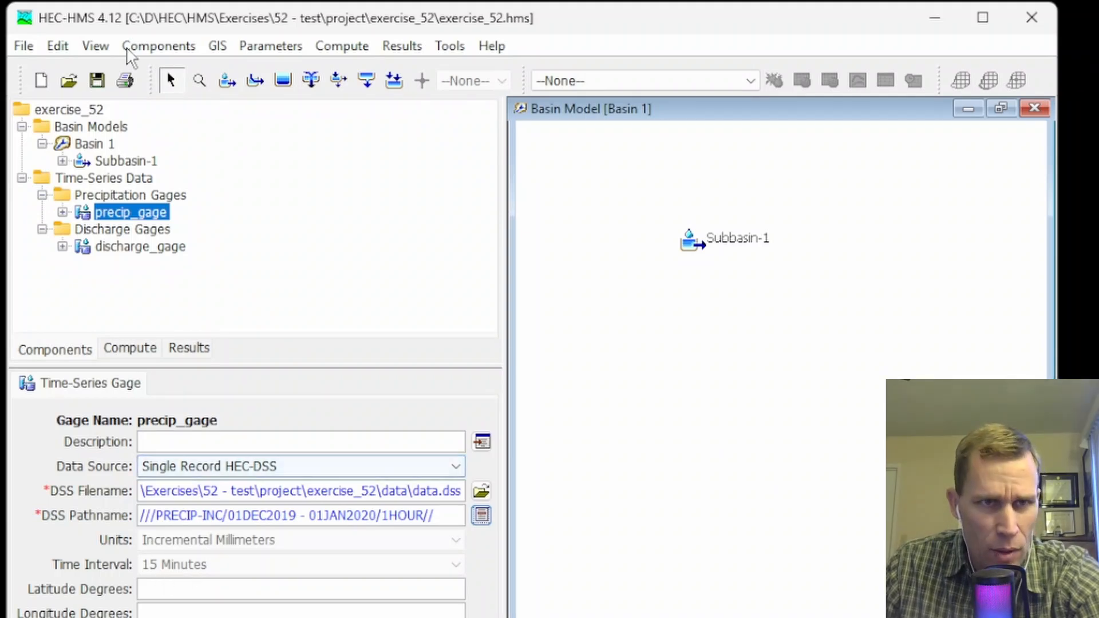
click(99, 83)
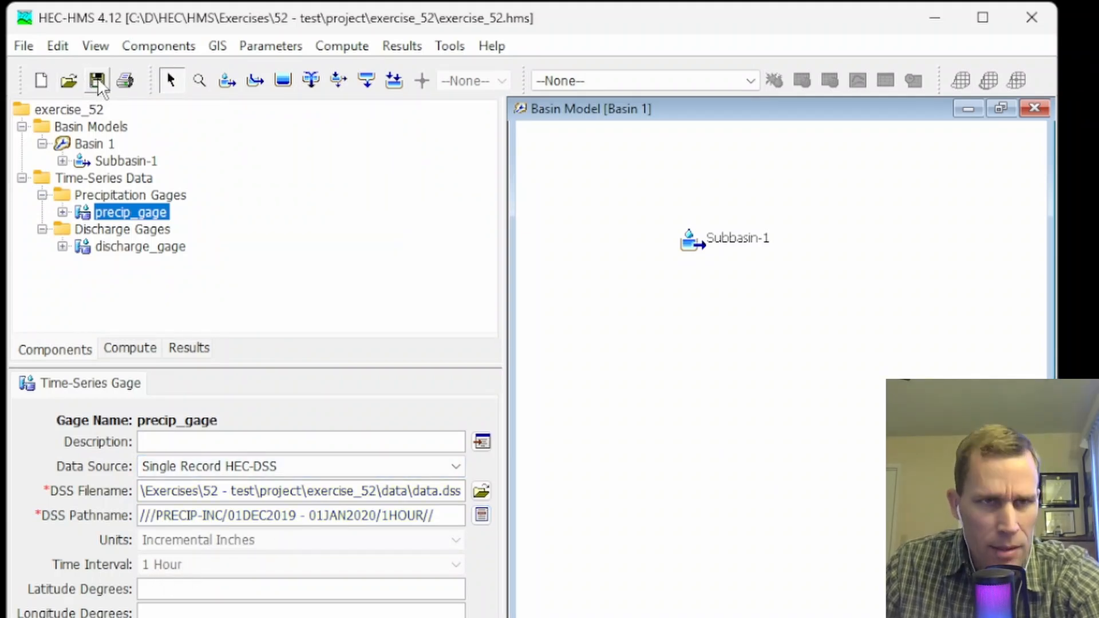
Set discharge_gage's data source to Single Record HEC-DSS, using data.dss from the project's data folder.
click(123, 251)
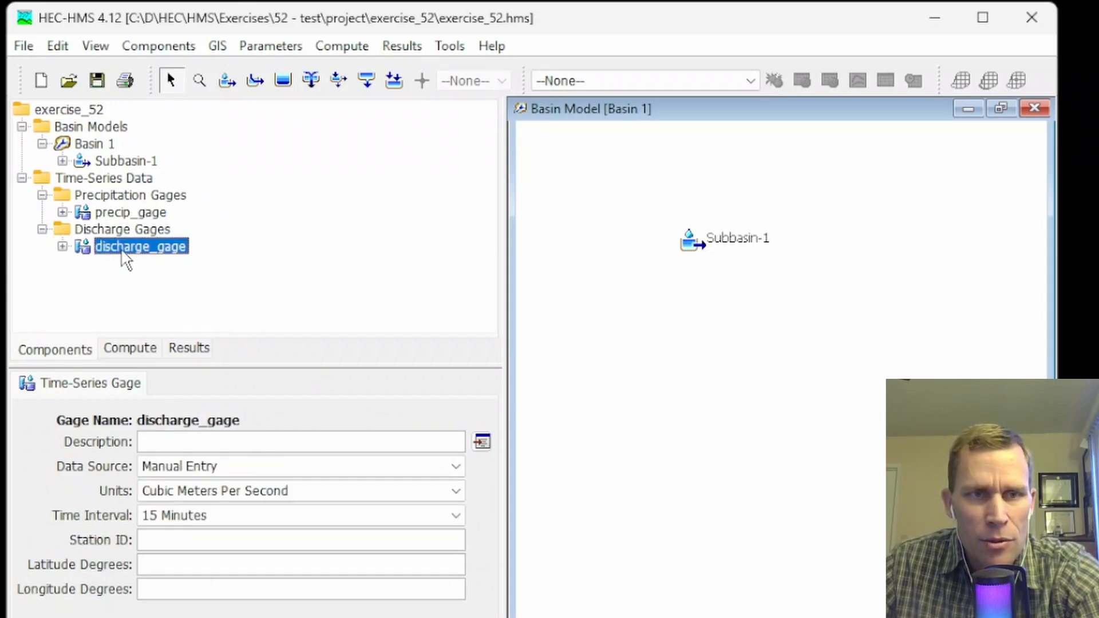
click(240, 466)
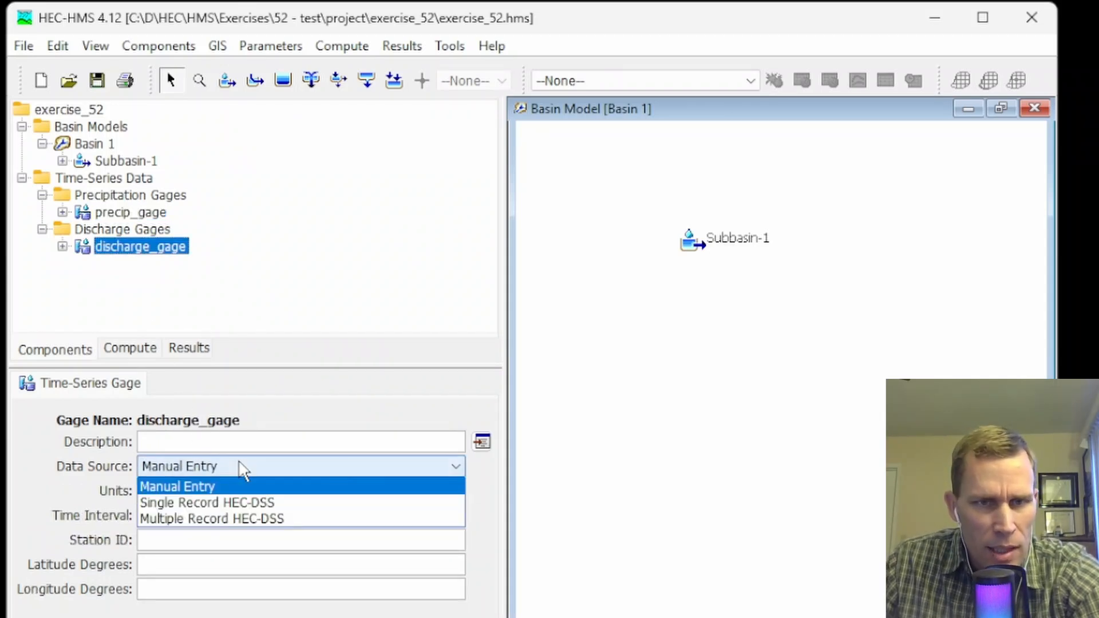
click(304, 451)
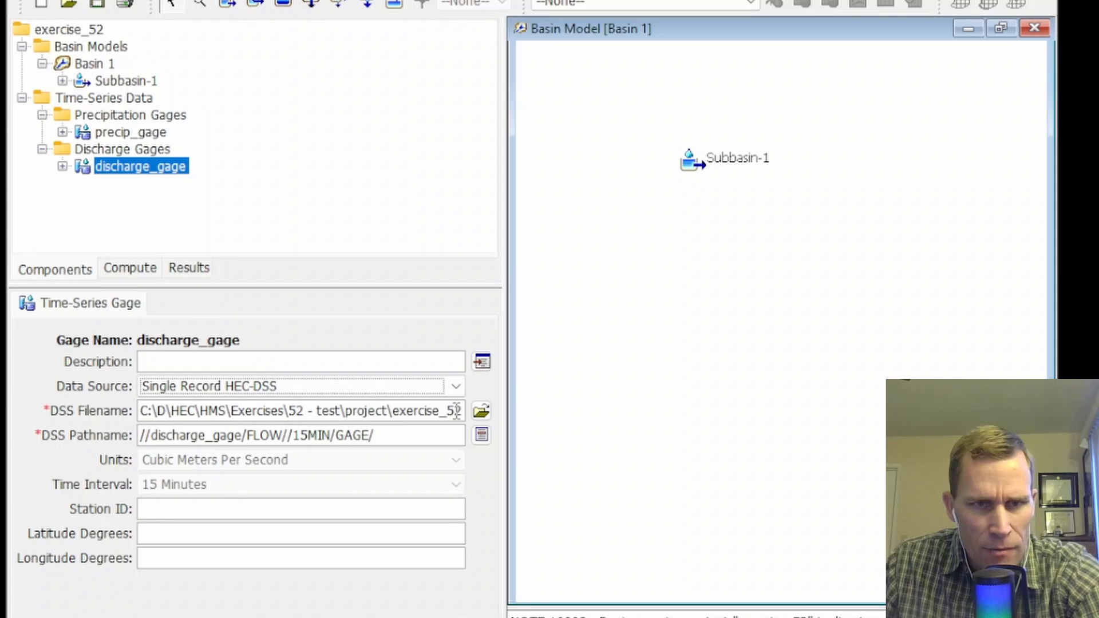
click(481, 412)
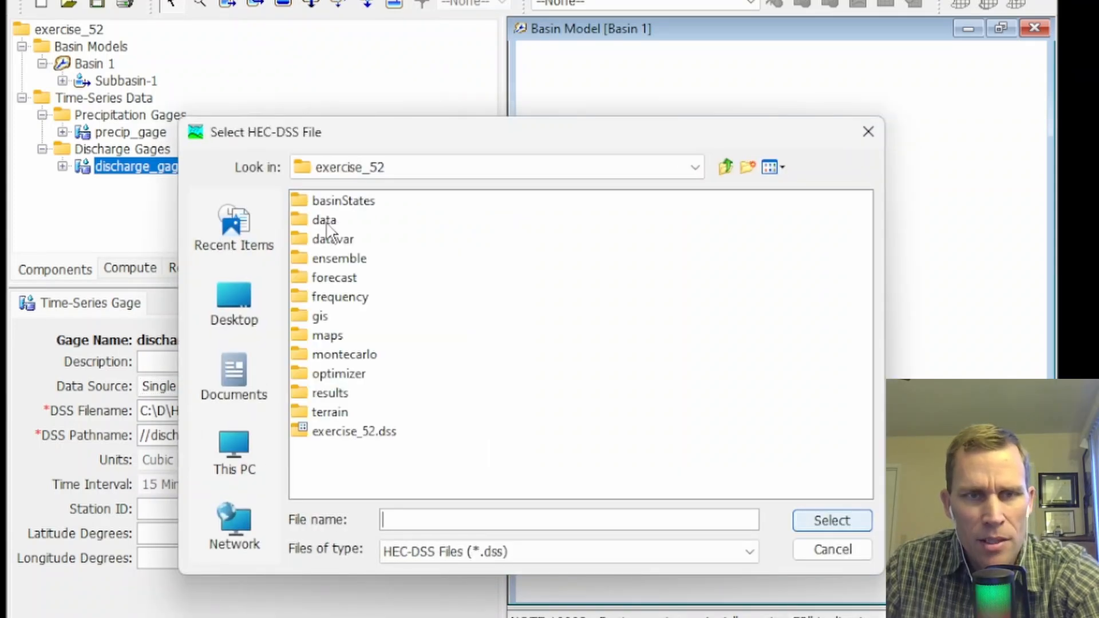
double_click(324, 221)
click(336, 202)
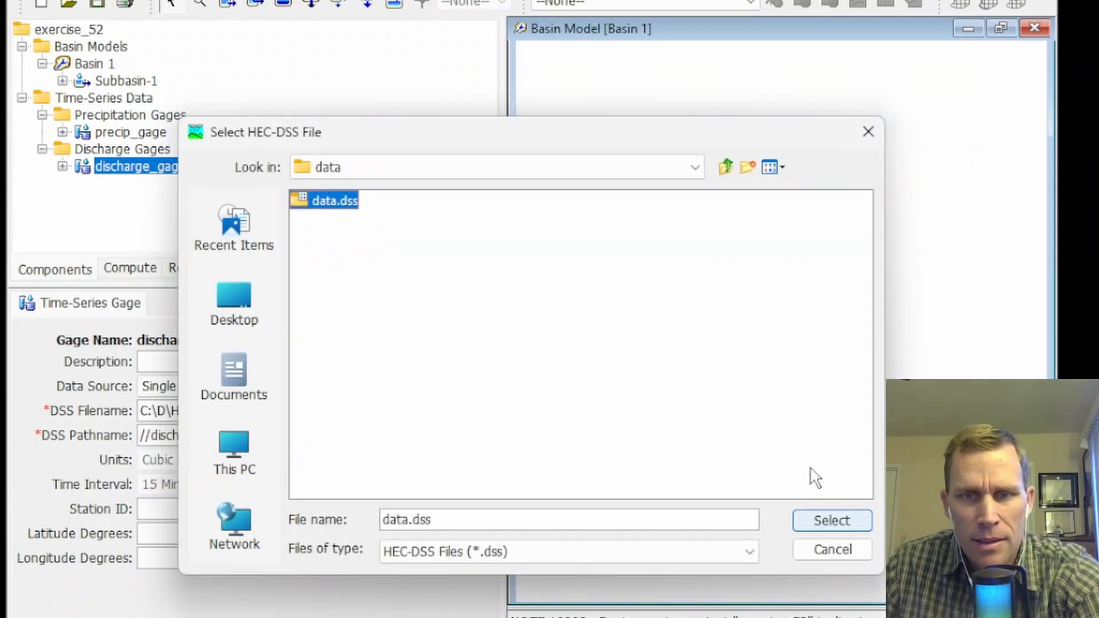
click(831, 521)
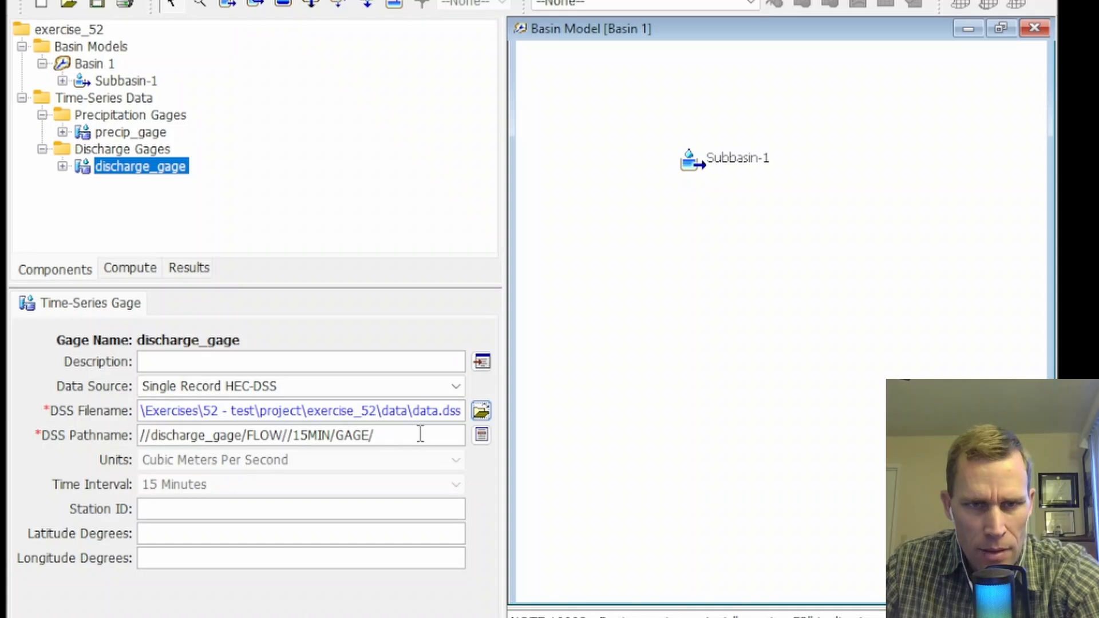
Assign the 1HOUR FLOW record as discharge_gage's DSS pathname and save the project.
click(481, 436)
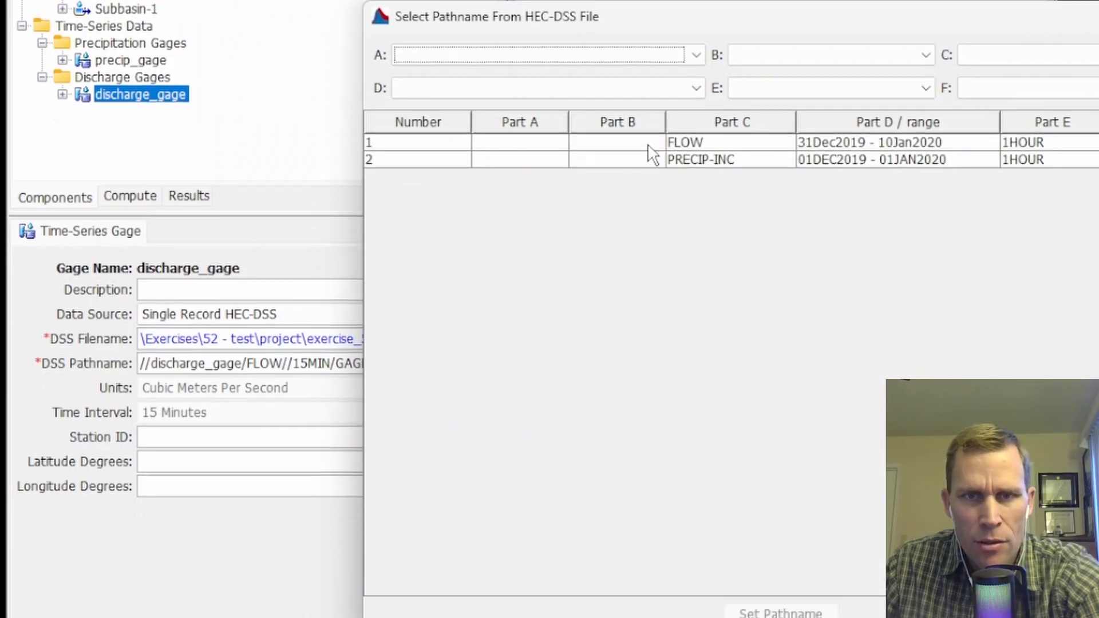
click(687, 219)
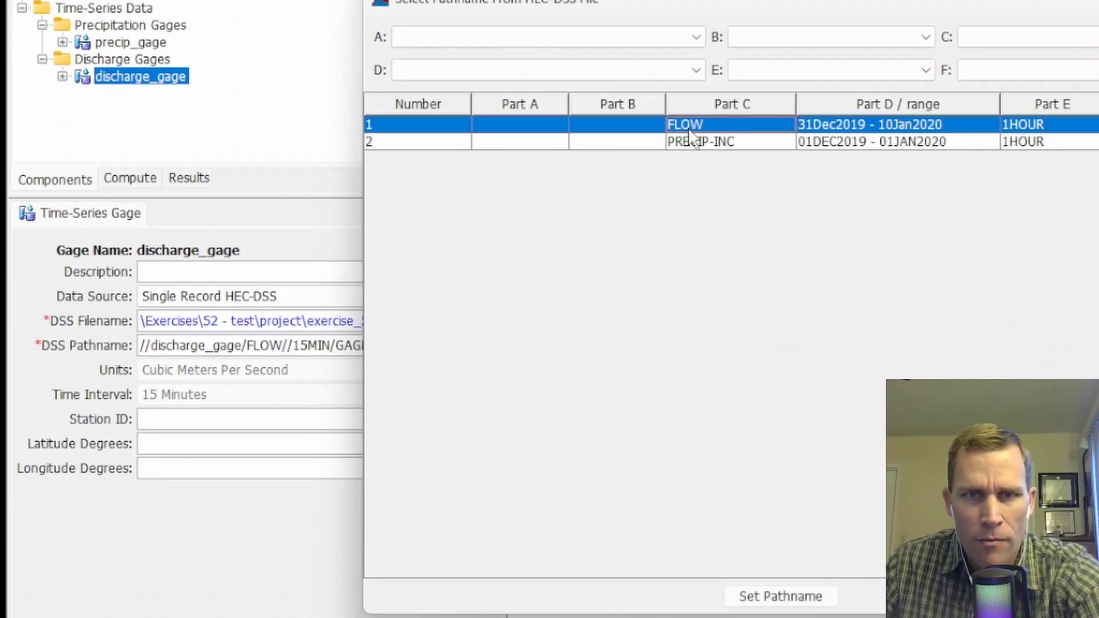
click(776, 595)
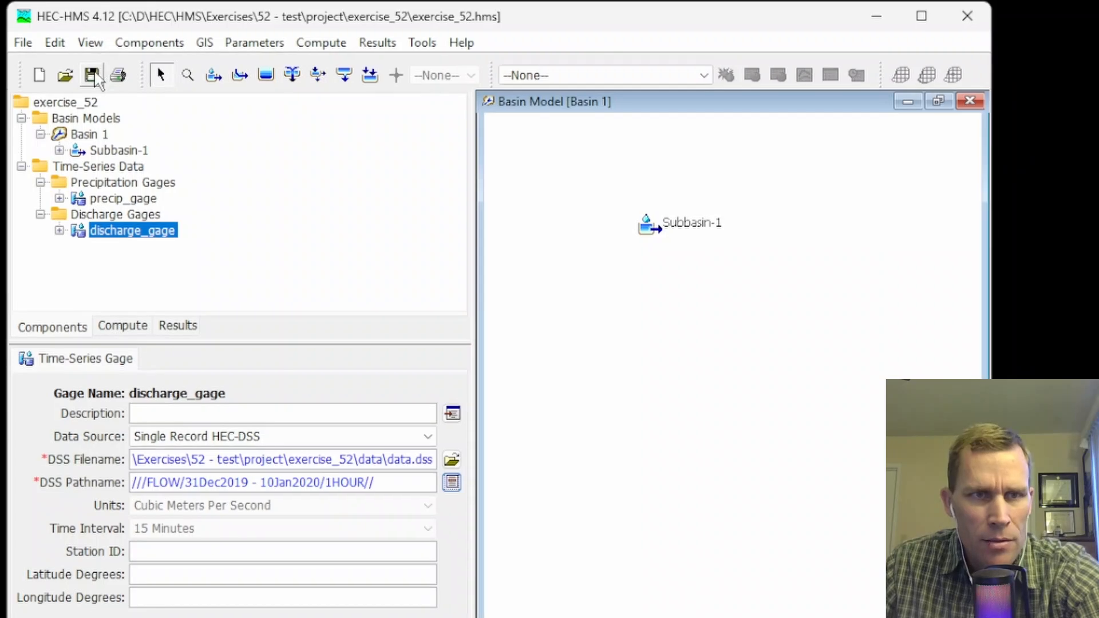
click(95, 77)
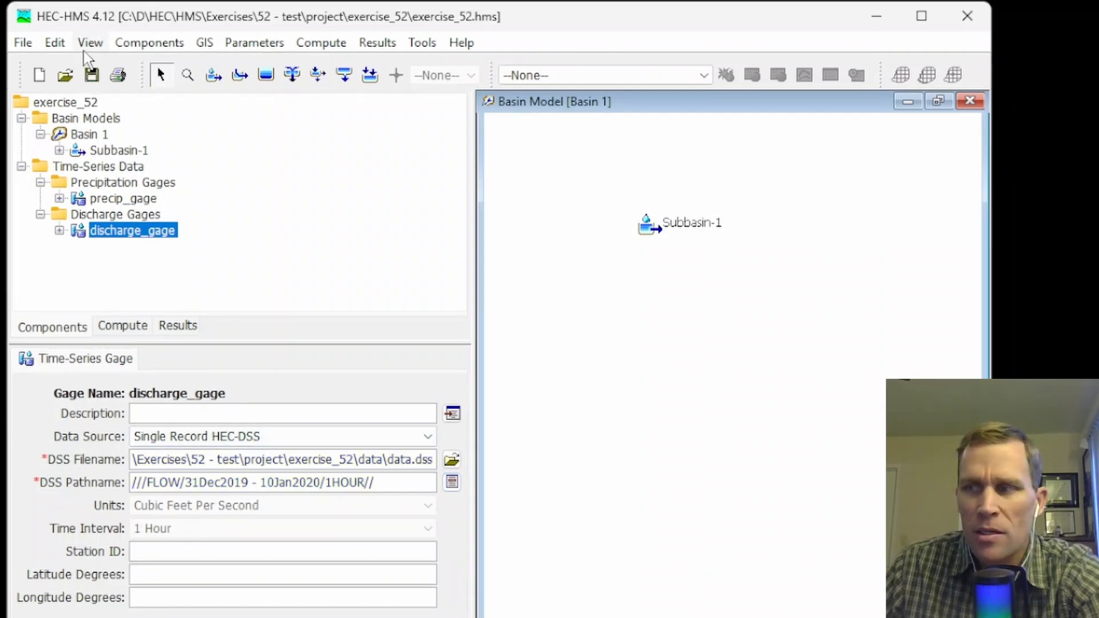
Set Subbasin-1's Clark Unit Hydrograph time of concentration to 5 hours and its storage coefficient to 5 hours.
click(647, 228)
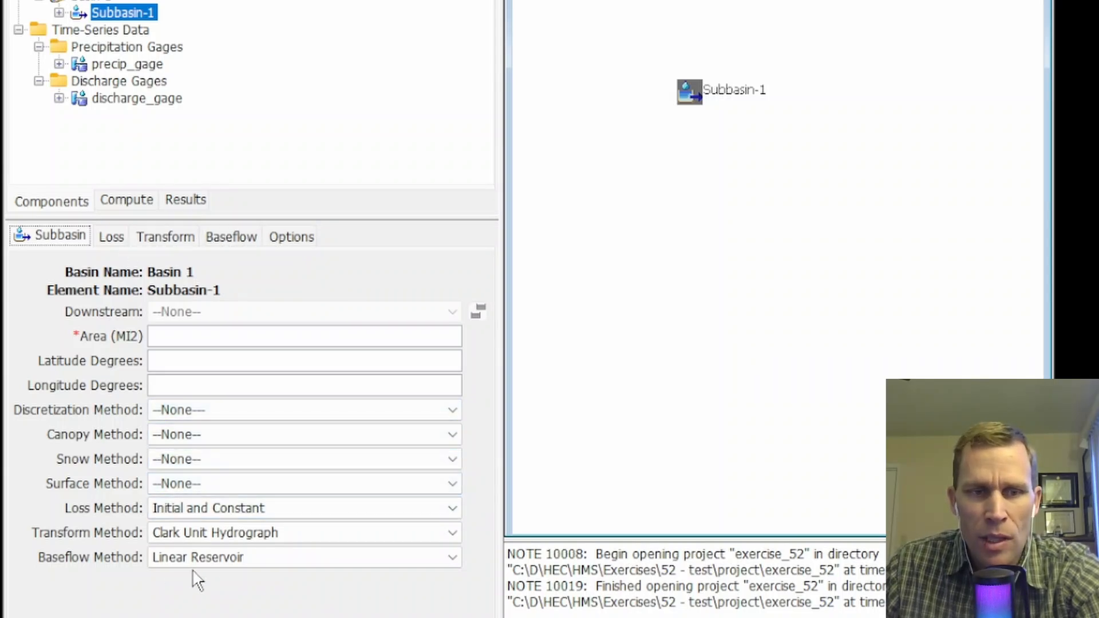
click(166, 539)
click(167, 540)
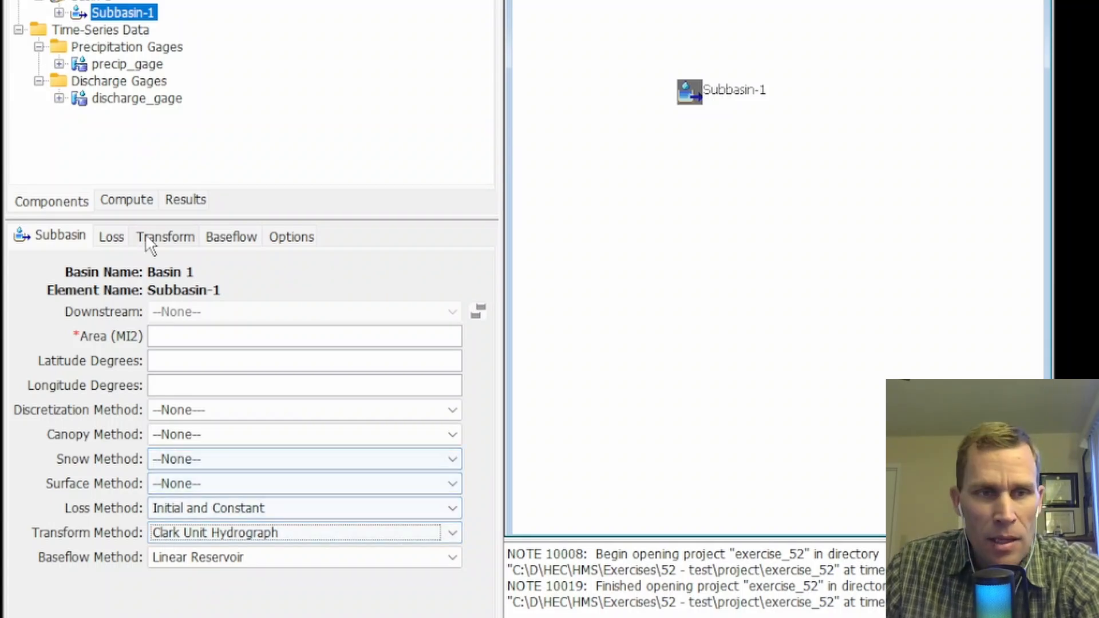
click(165, 240)
click(215, 334)
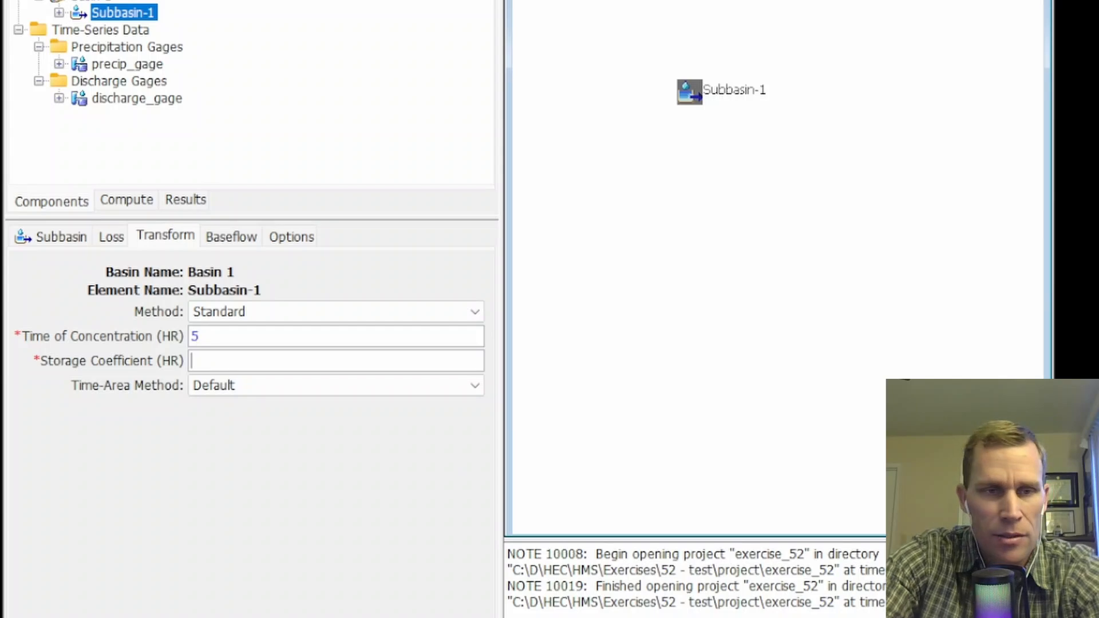
text(5)
key(Tab)
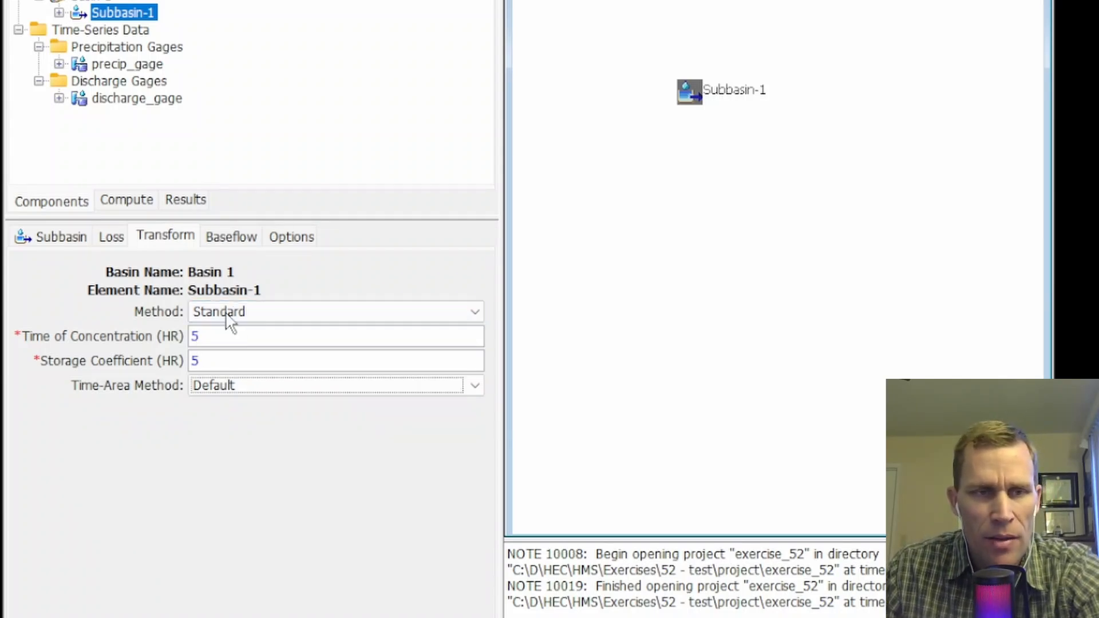
Change Subbasin-1's loss method to Exponential.
click(64, 237)
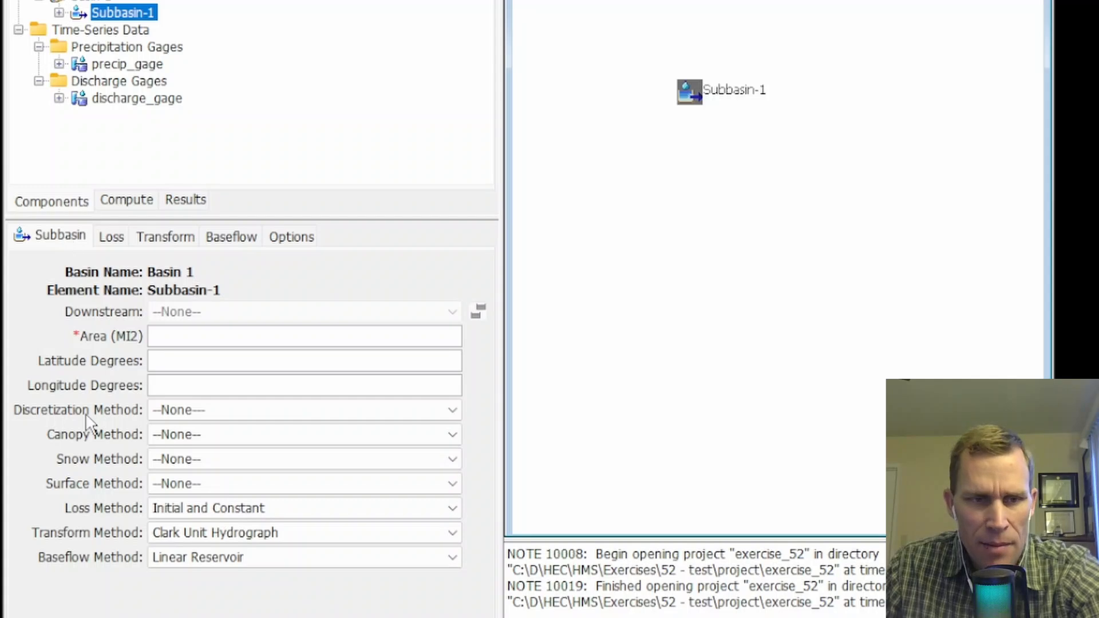
click(189, 509)
scroll(205, 552, up, 2)
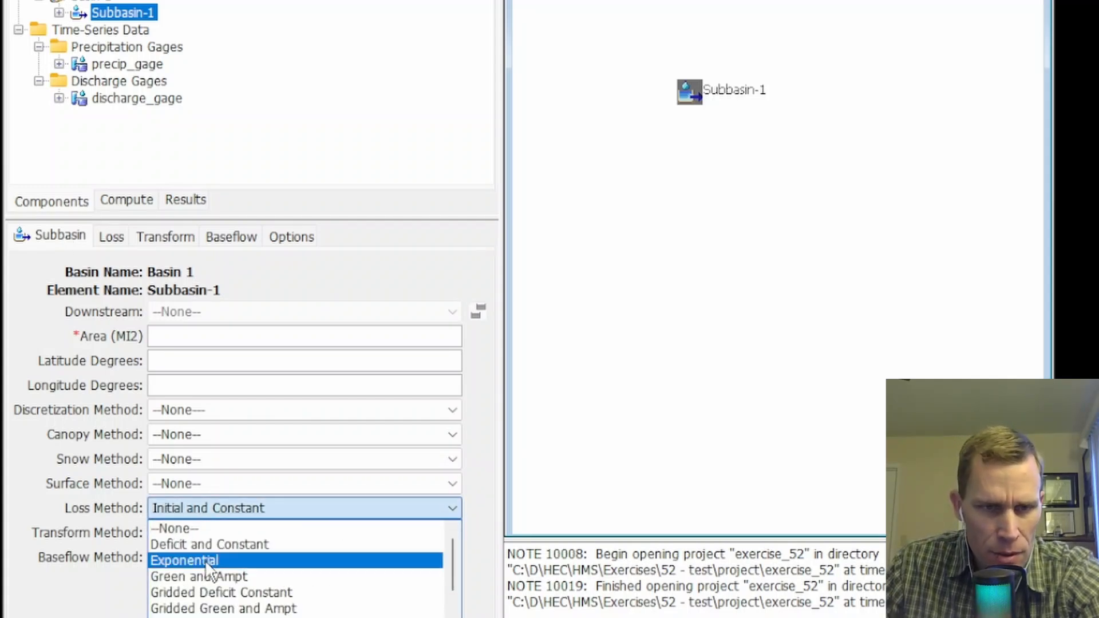
click(205, 561)
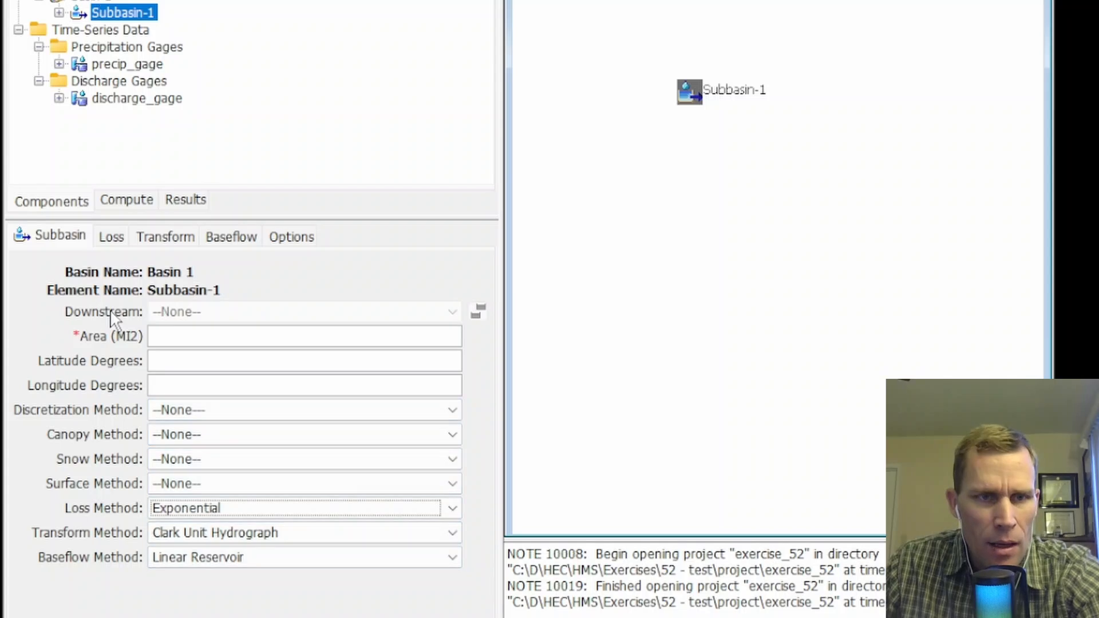
Set Subbasin-1's exponential loss to initial range 0, initial coefficient 0.1, coefficient ratio 0.8 and exponent 0.8, and its baseflow method to None.
click(112, 240)
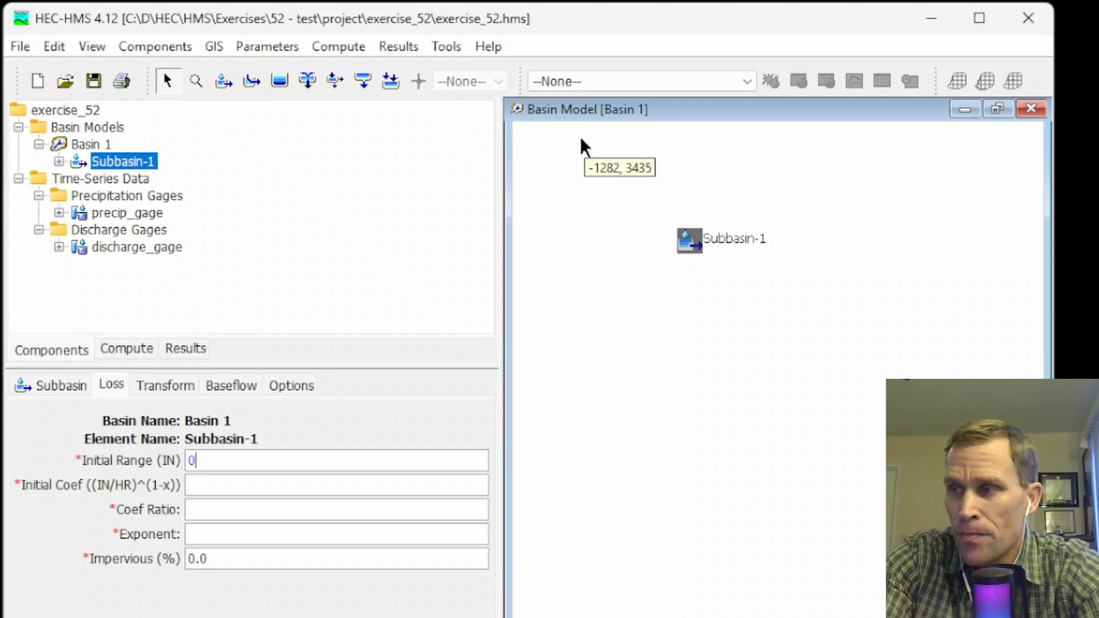
key(Tab)
text(0.)
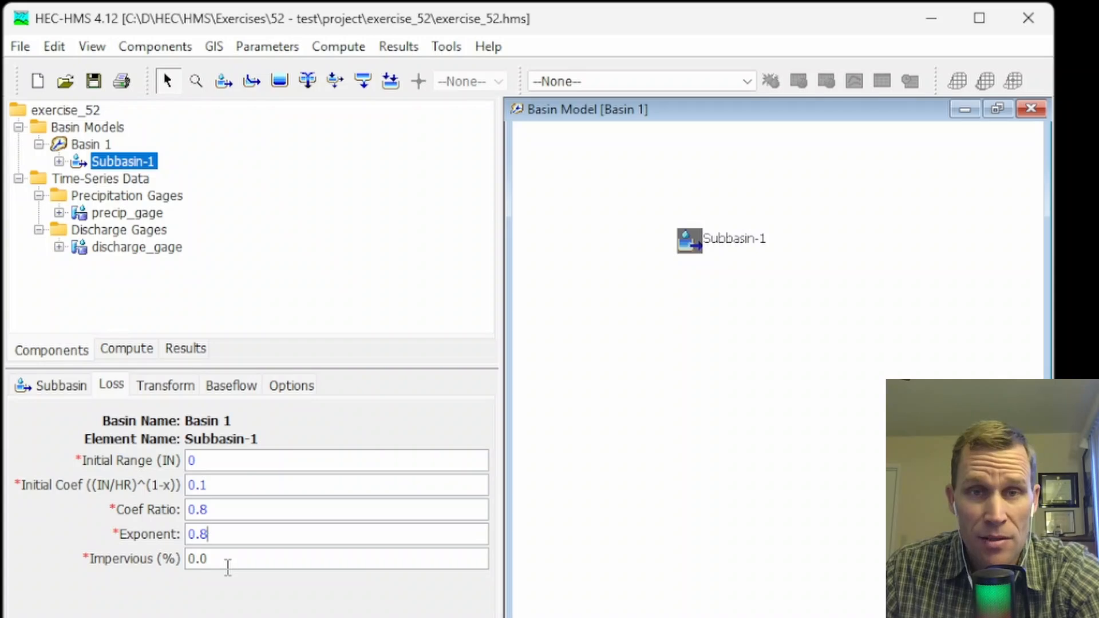
click(229, 531)
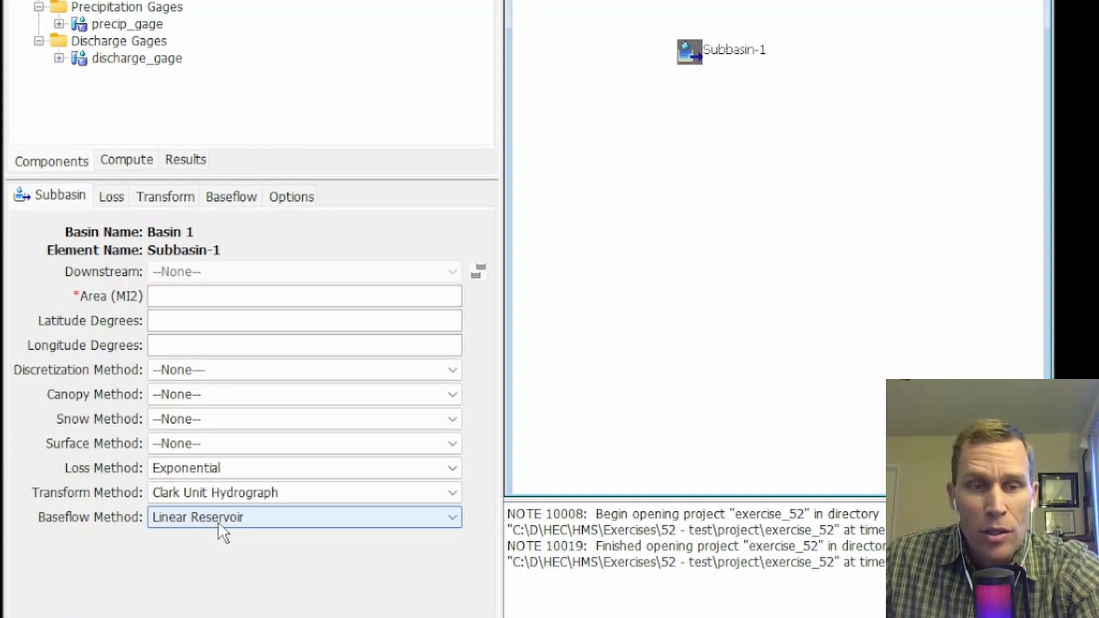
click(190, 512)
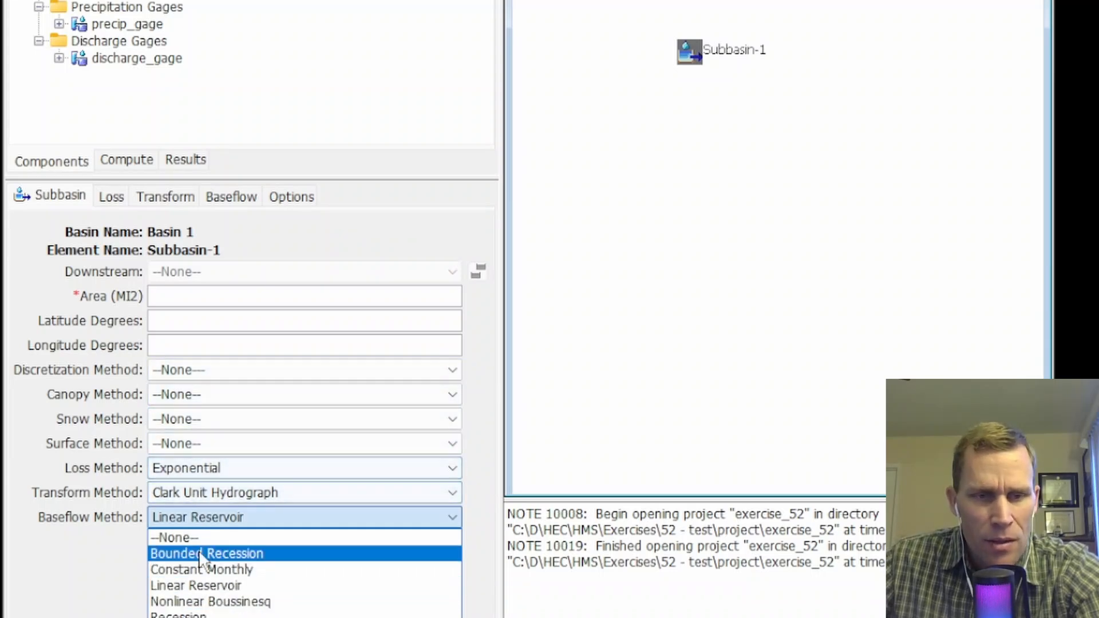
click(188, 537)
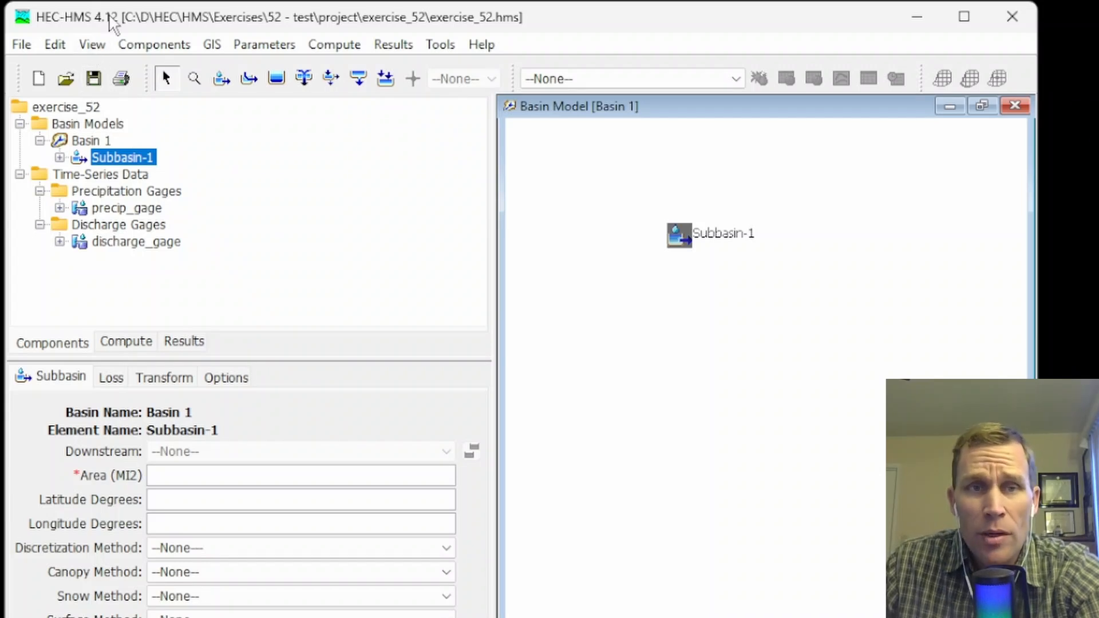
Create a meteorologic model named Met 1 with the Meteorologic Model Manager.
click(163, 49)
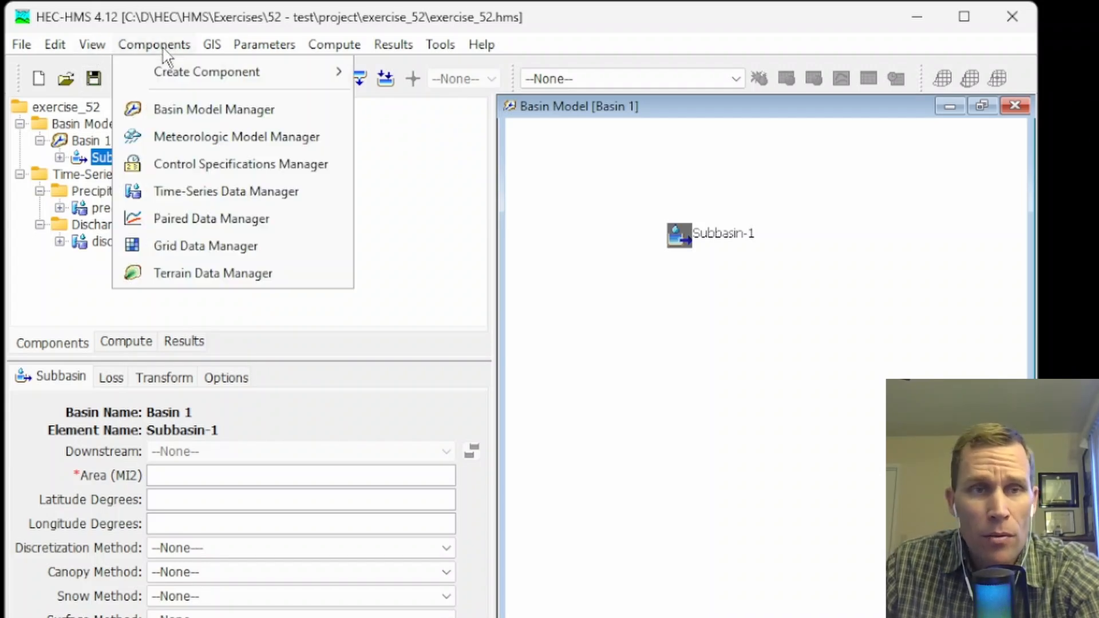
click(185, 139)
click(473, 236)
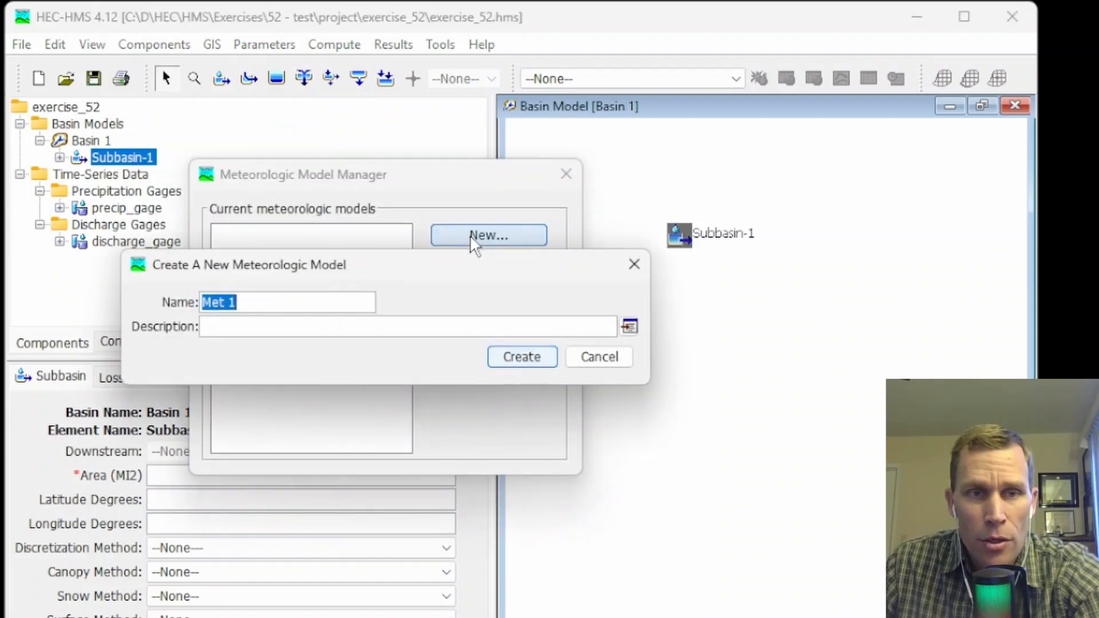
click(521, 355)
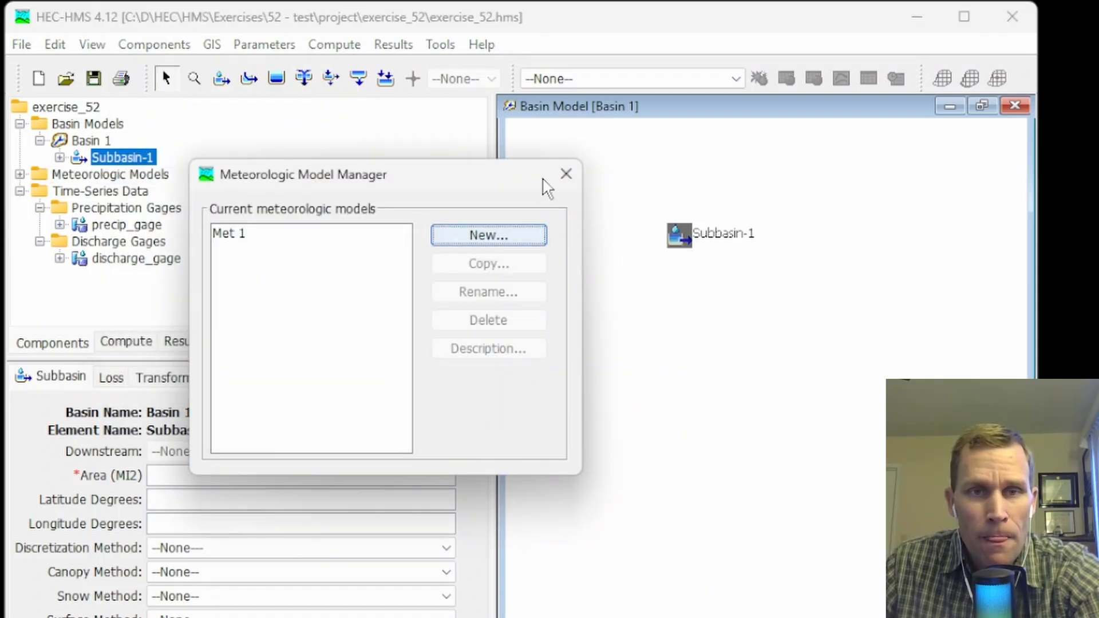
click(566, 174)
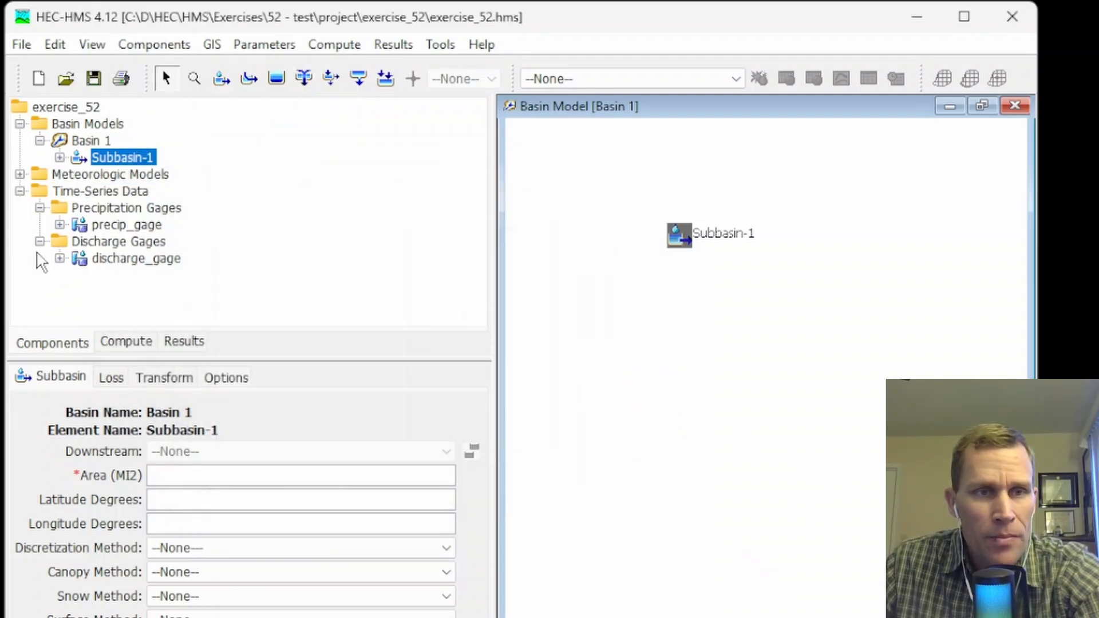
Change the Replace Missing setting of the Met 1 meteorologic model.
click(20, 173)
click(87, 192)
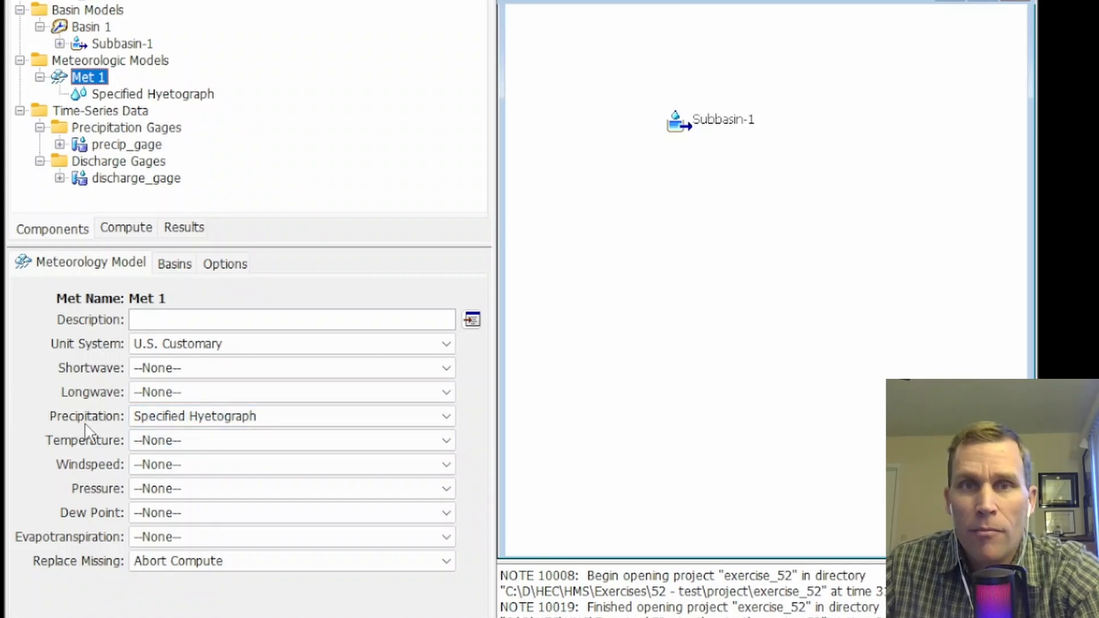
click(197, 560)
click(206, 596)
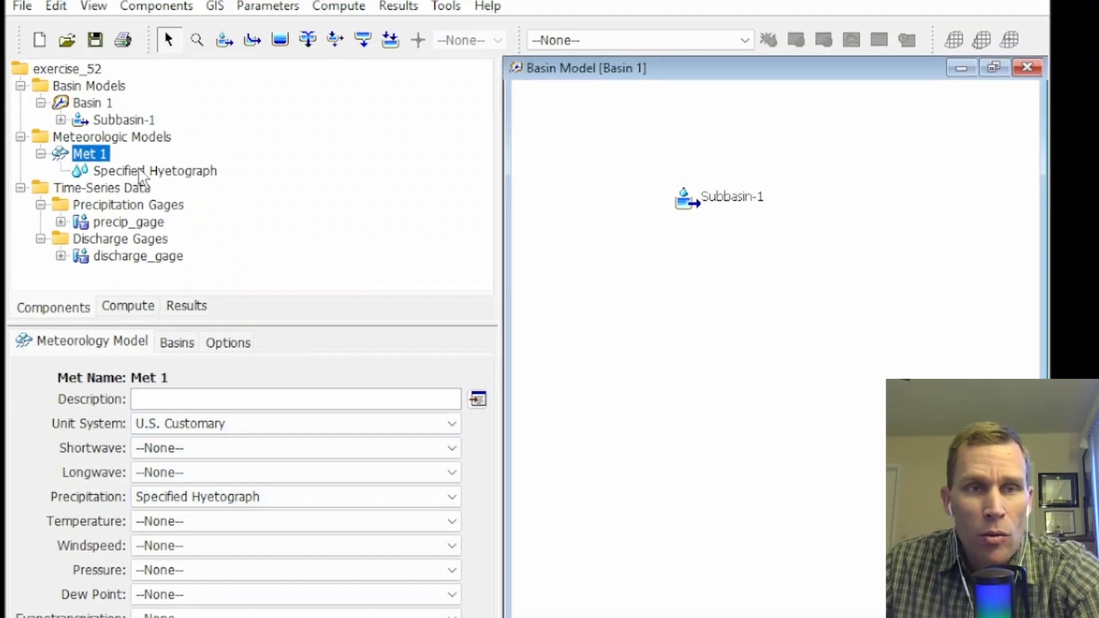
Set Met 1 to include the subbasins of Basin 1 and save the project.
click(127, 210)
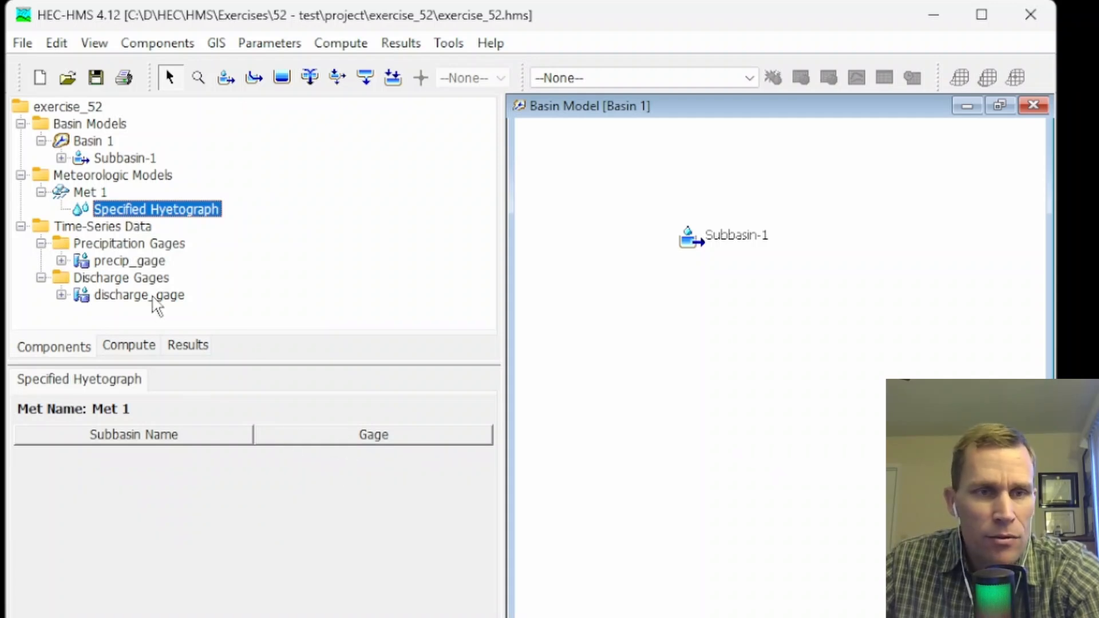
click(85, 194)
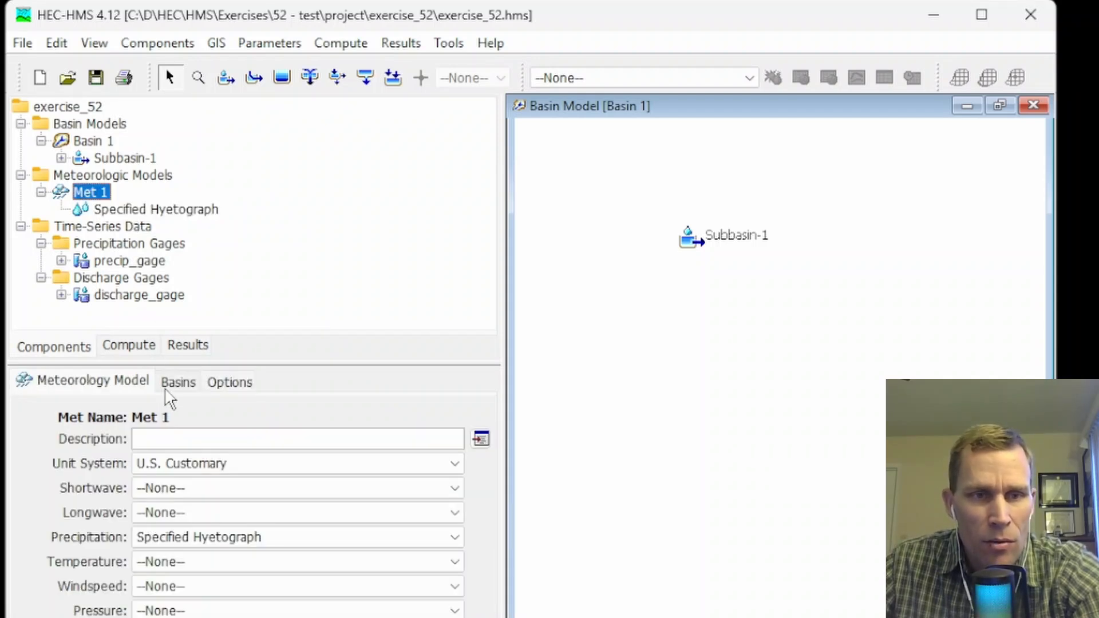
click(173, 385)
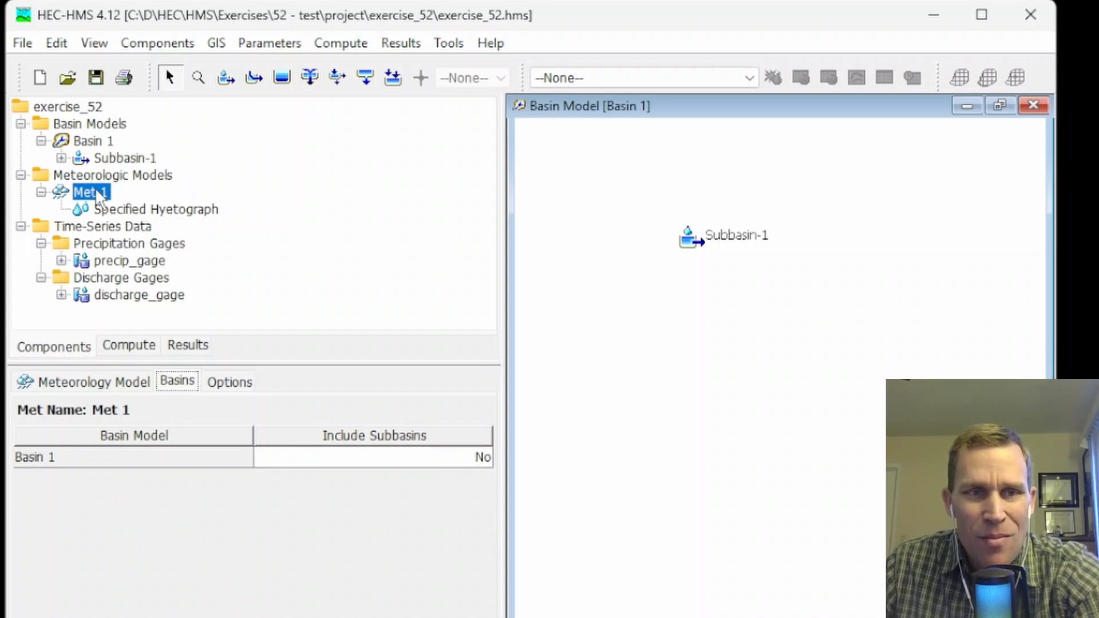
click(380, 455)
click(379, 455)
click(358, 475)
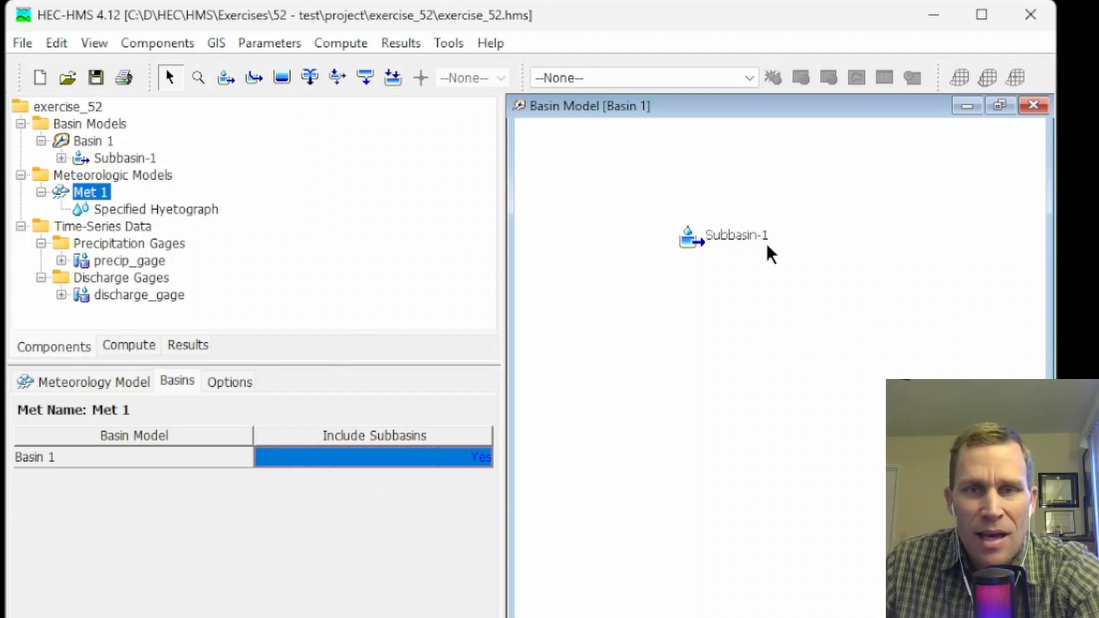
click(97, 77)
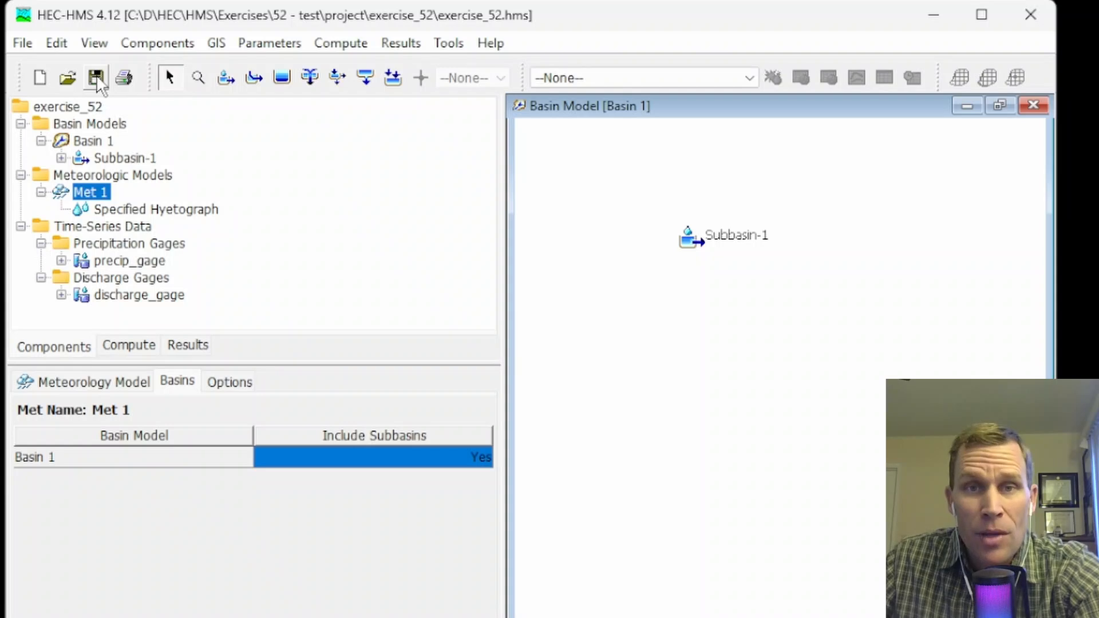
Assign precip_gage as Subbasin-1's gage in Met 1's Specified Hyetograph.
click(129, 210)
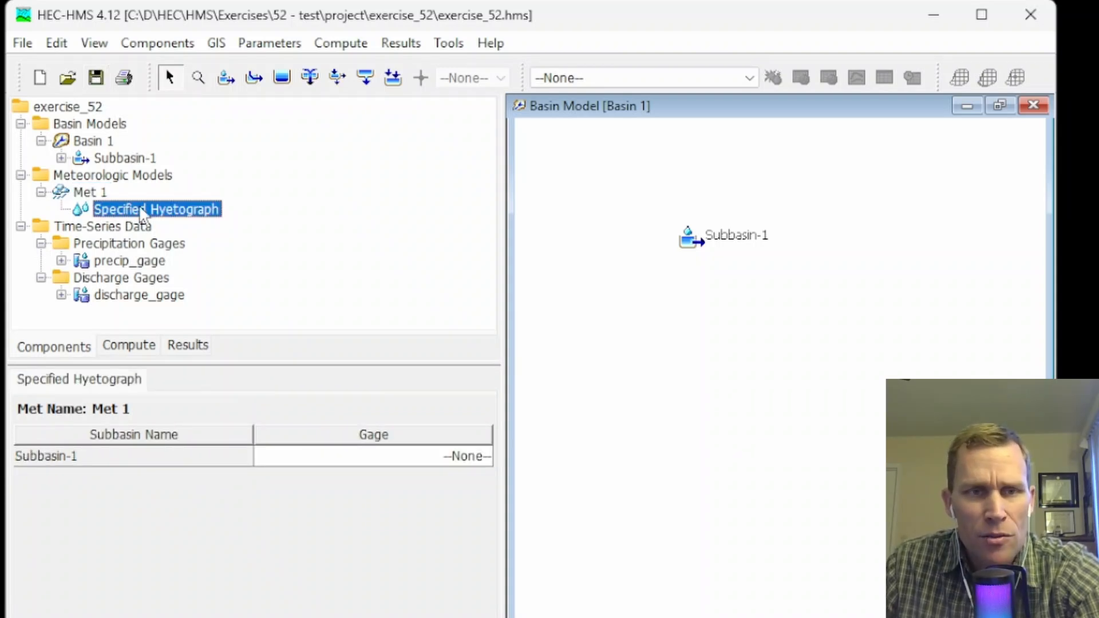
click(451, 456)
click(451, 456)
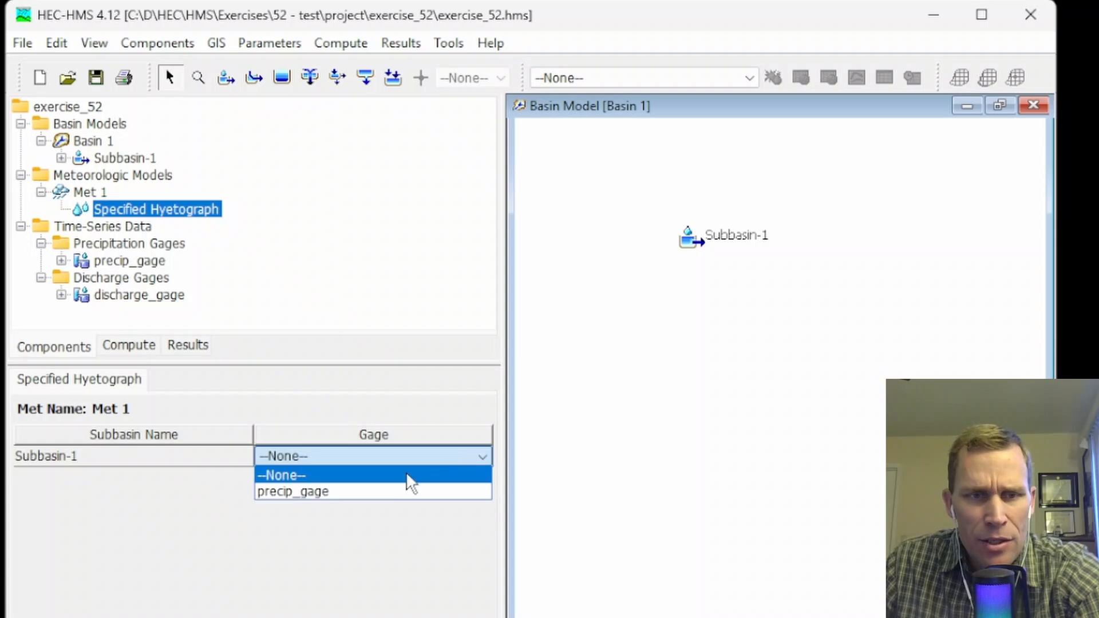
click(345, 497)
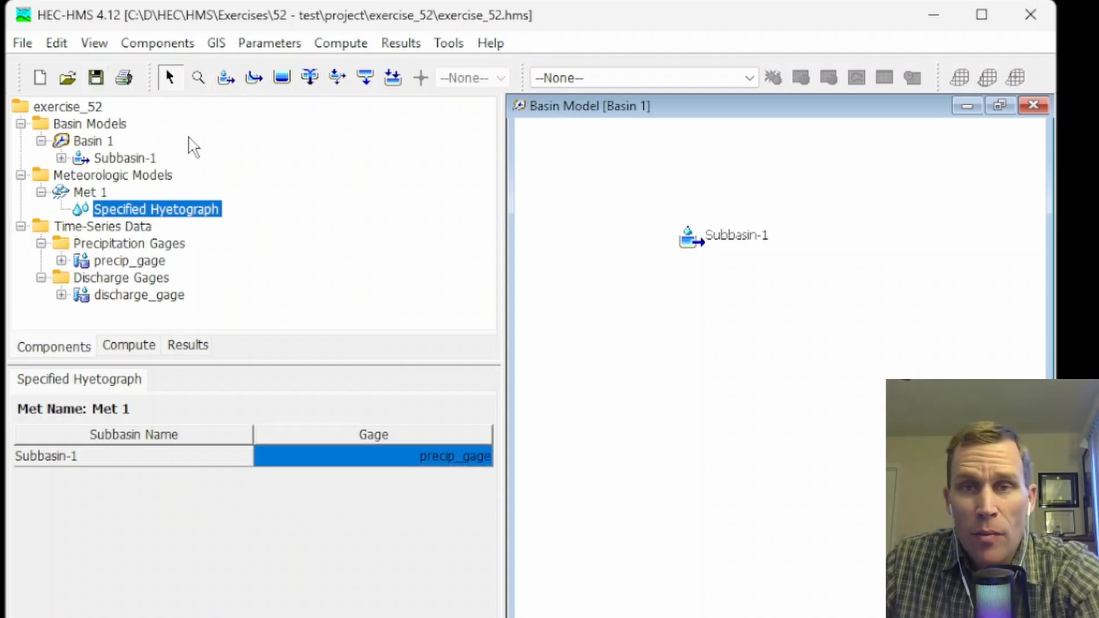
Create a control specifications component named Control 1 with the Control Specifications Manager.
click(160, 43)
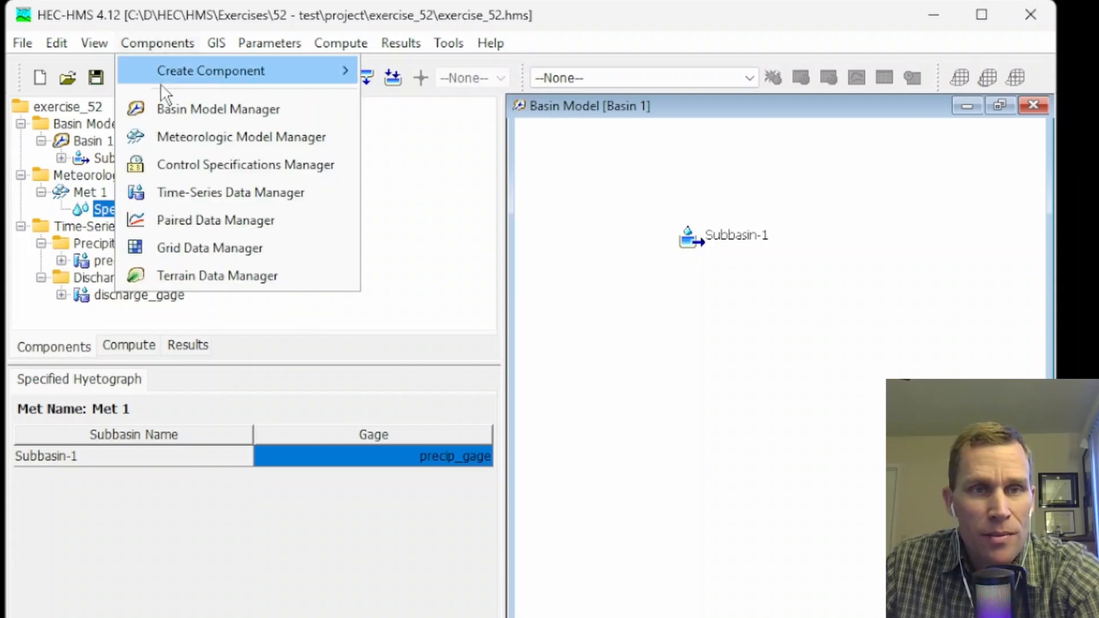
click(188, 165)
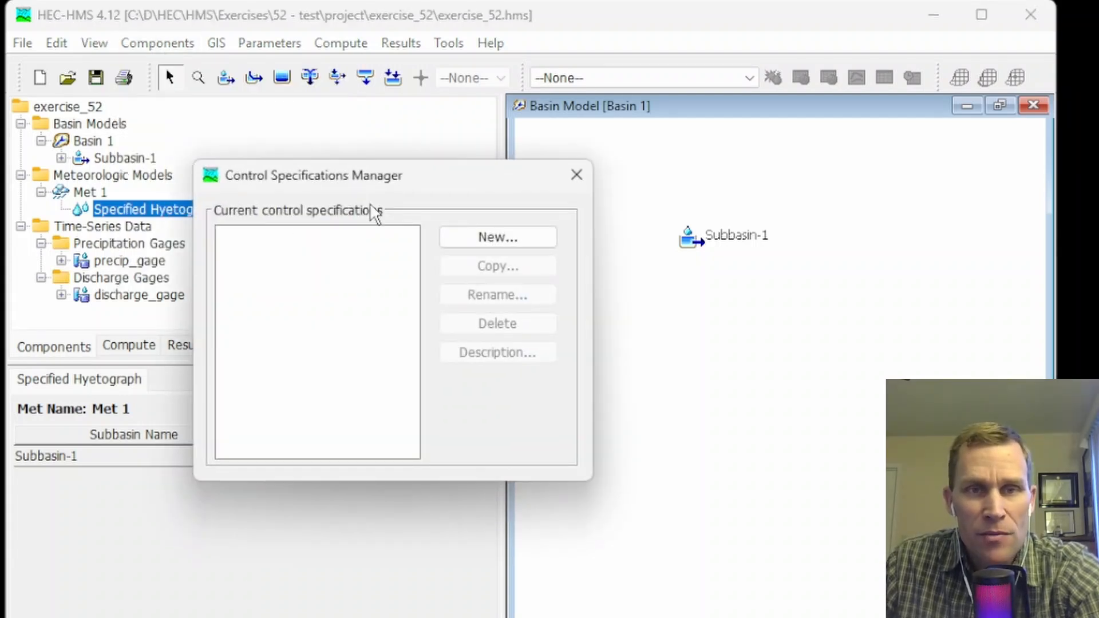
click(480, 241)
click(547, 363)
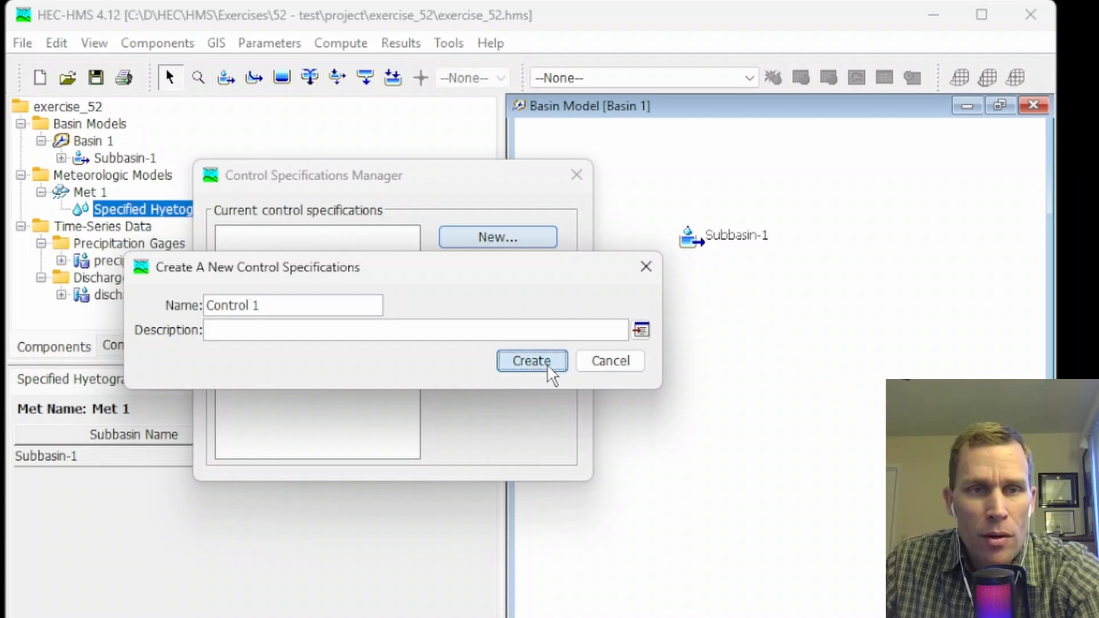
click(575, 175)
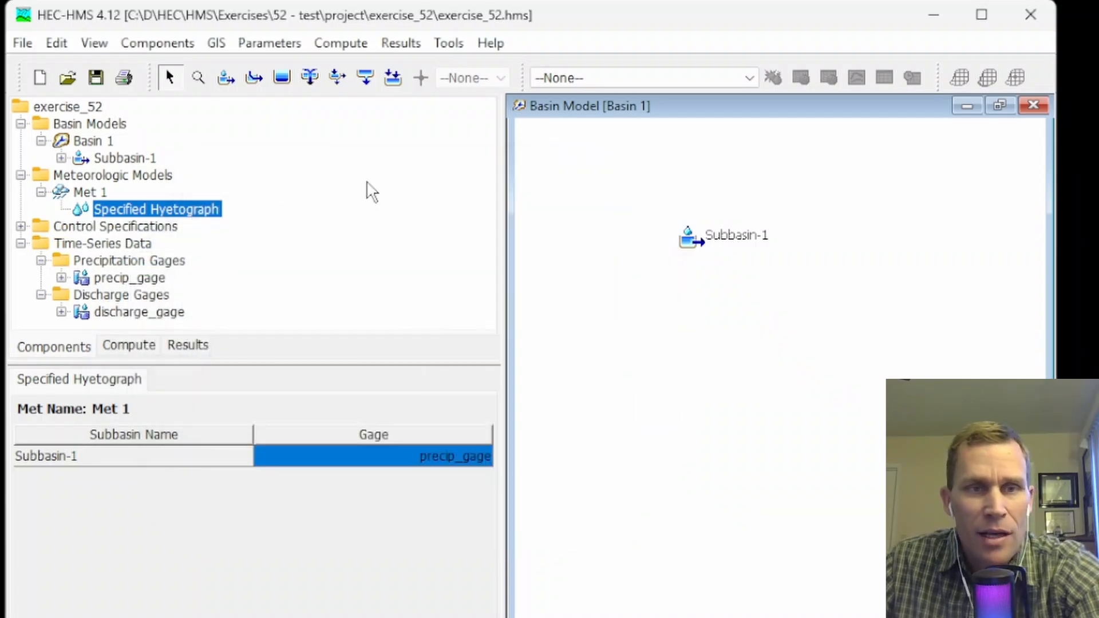
Set Control 1 to start 01Jan2020 at 00:00, end 11Jan2020 at 00:00, and use a 1 Hour time interval.
click(21, 226)
click(92, 244)
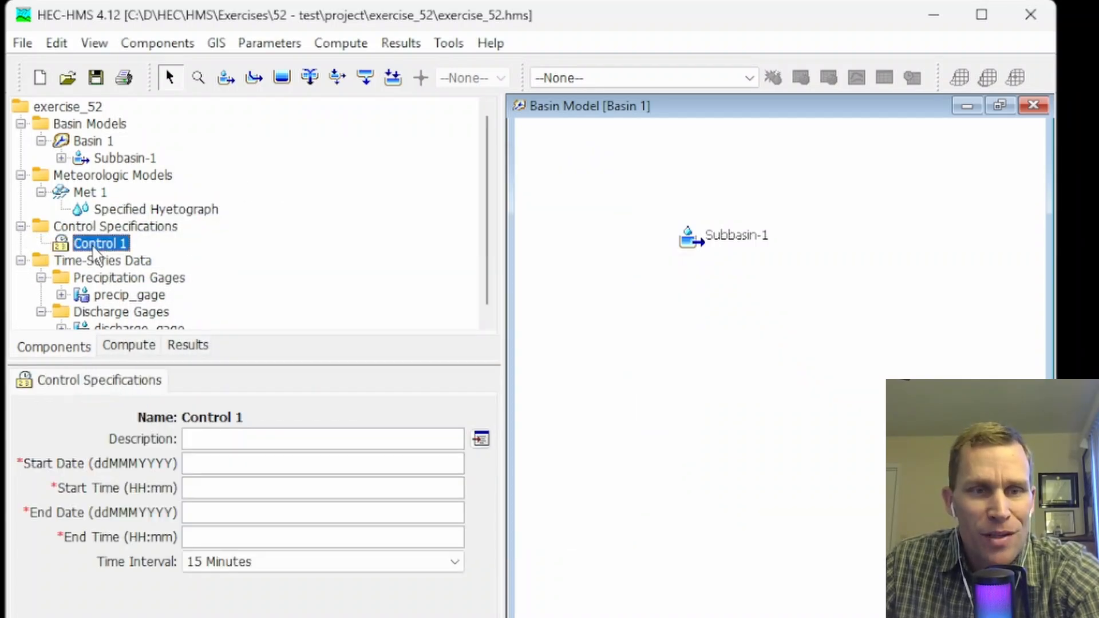
click(204, 463)
text(01)
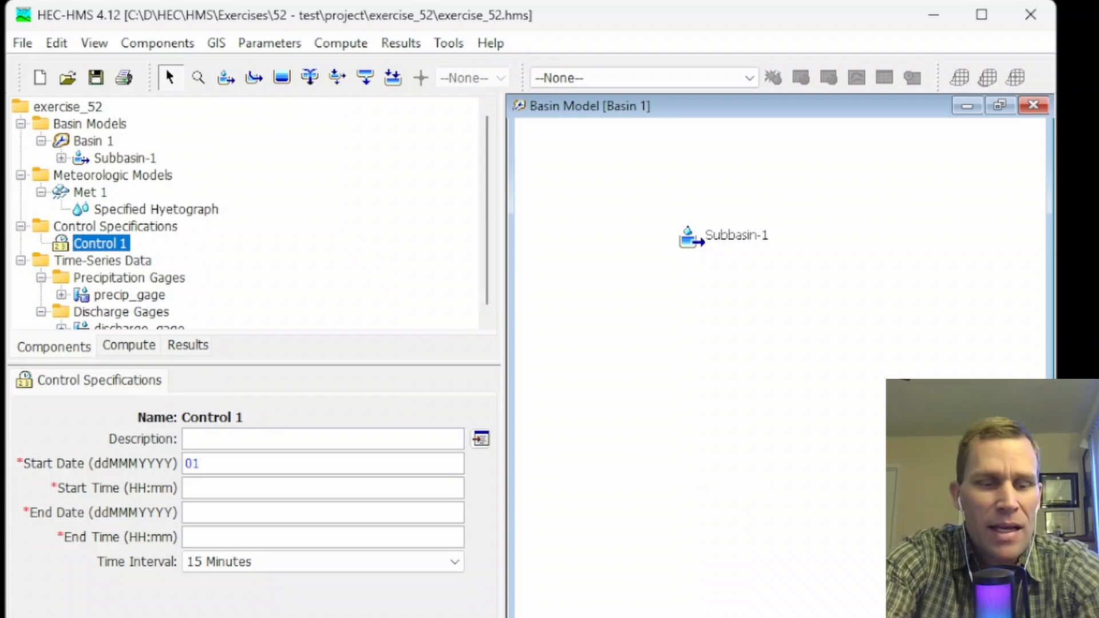
text(JAN2020)
key(Tab)
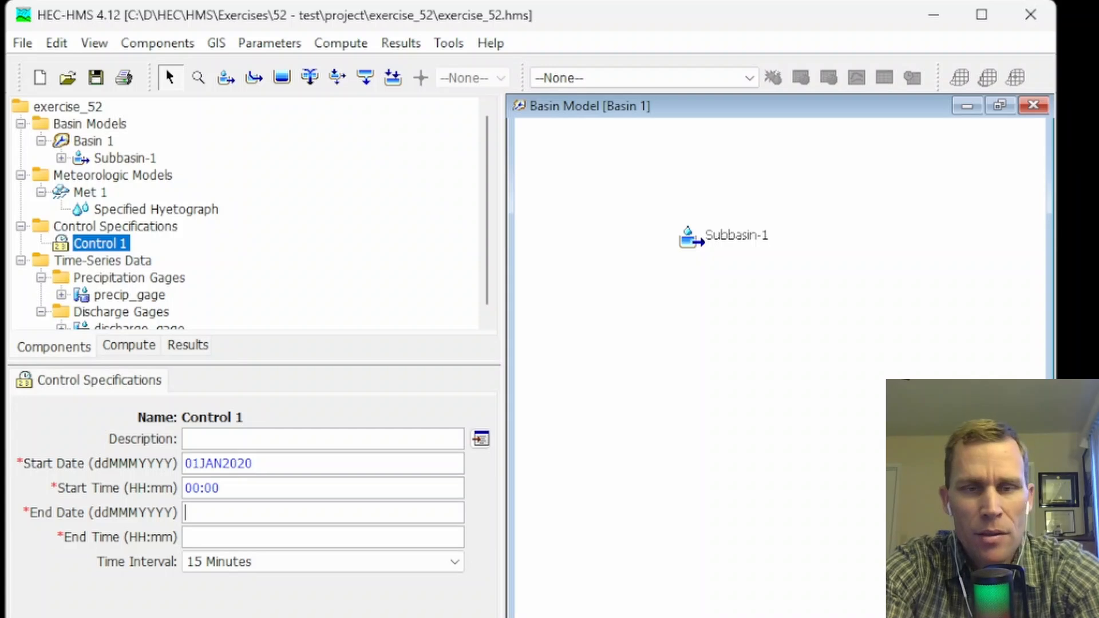
text(11JAN2020)
key(Tab)
text(00:)
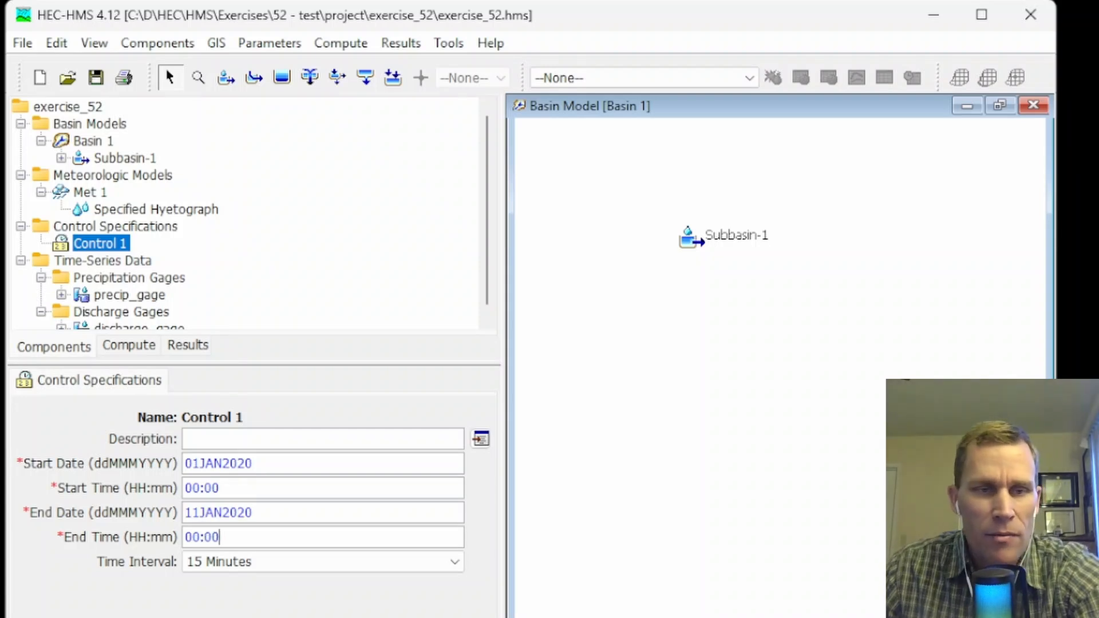
click(287, 564)
click(275, 616)
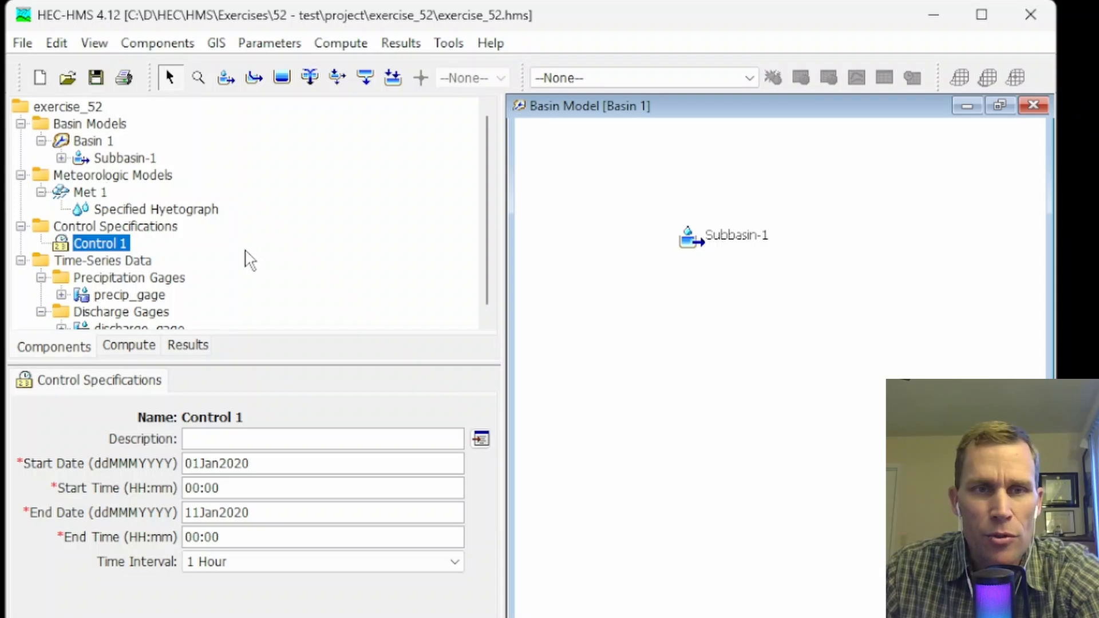
Assign discharge_gage as the observed flow for Subbasin-1.
click(689, 240)
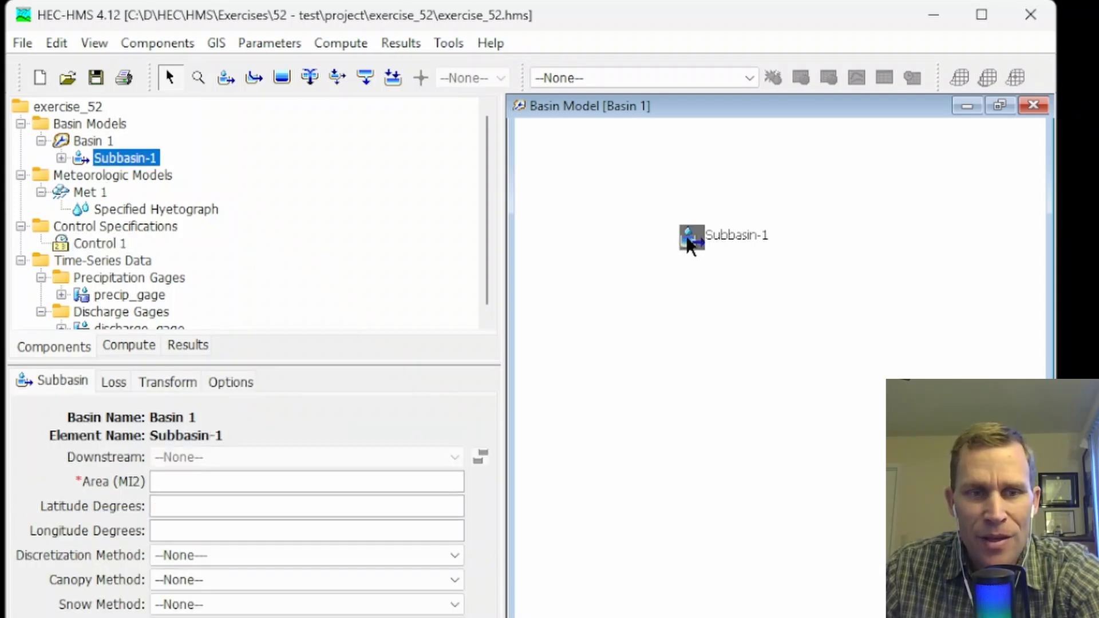
click(225, 387)
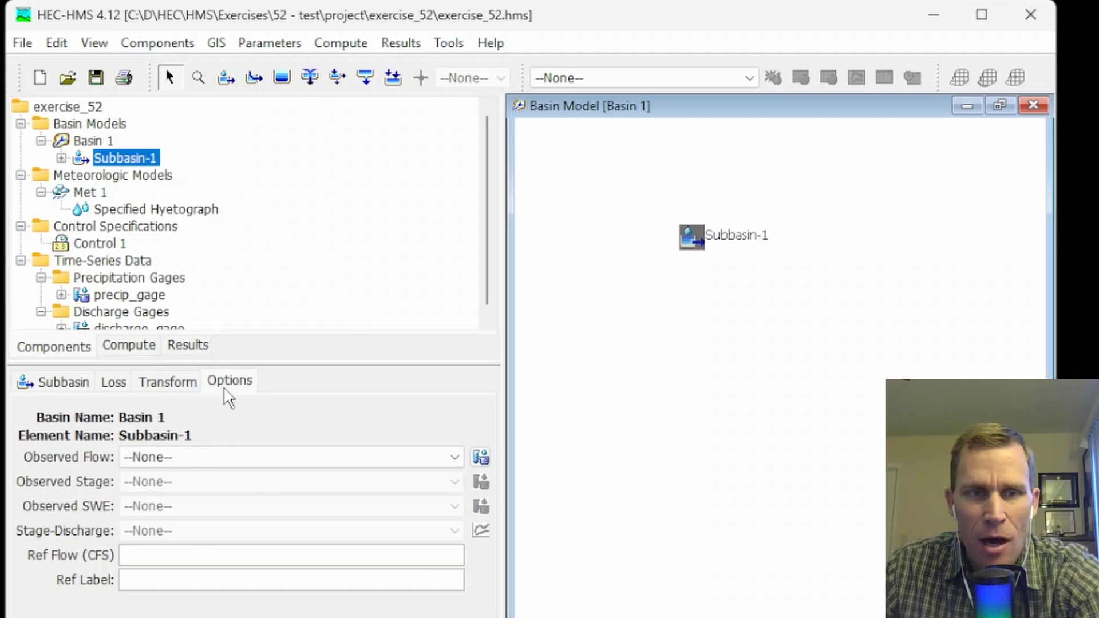
click(181, 457)
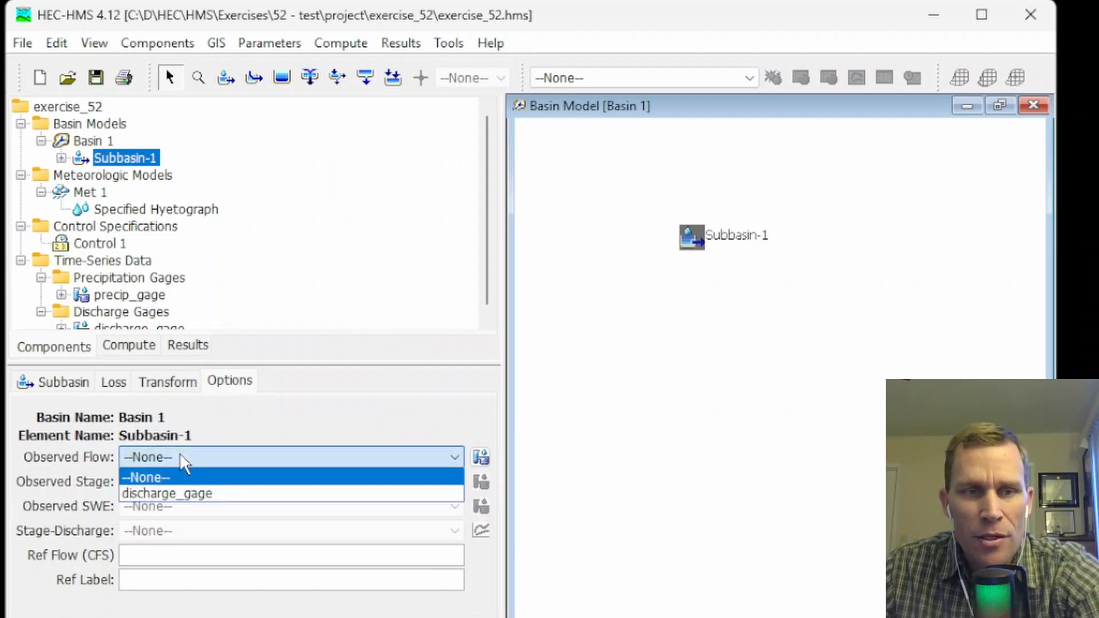
click(162, 495)
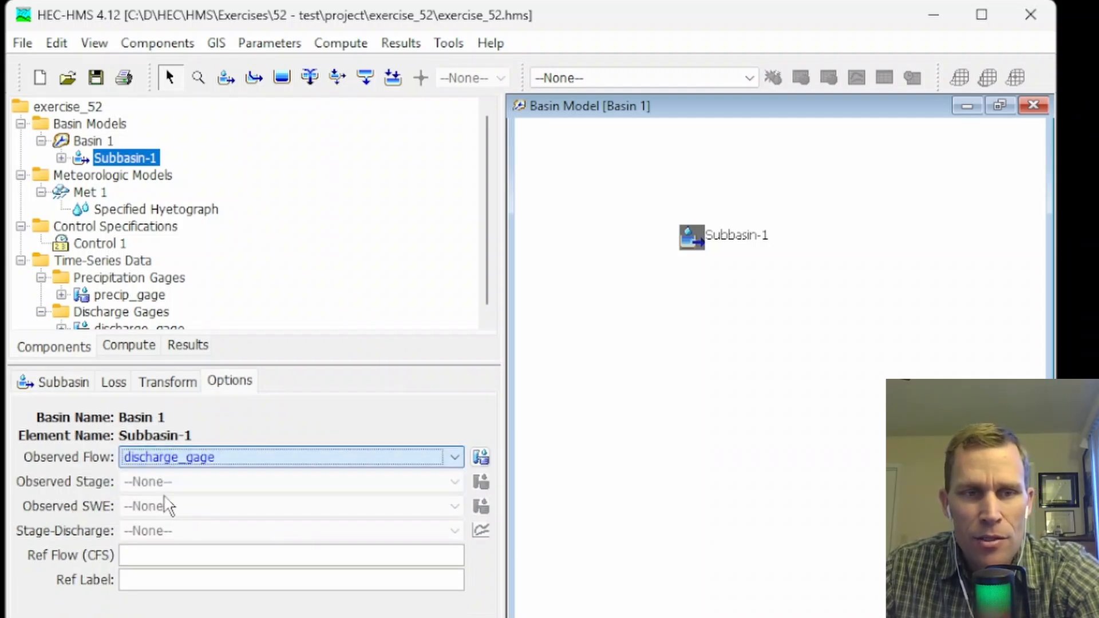
Save the project and create simulation run Run 1 from Basin 1, Met 1 and Control 1 with the Simulation Run Manager.
click(95, 85)
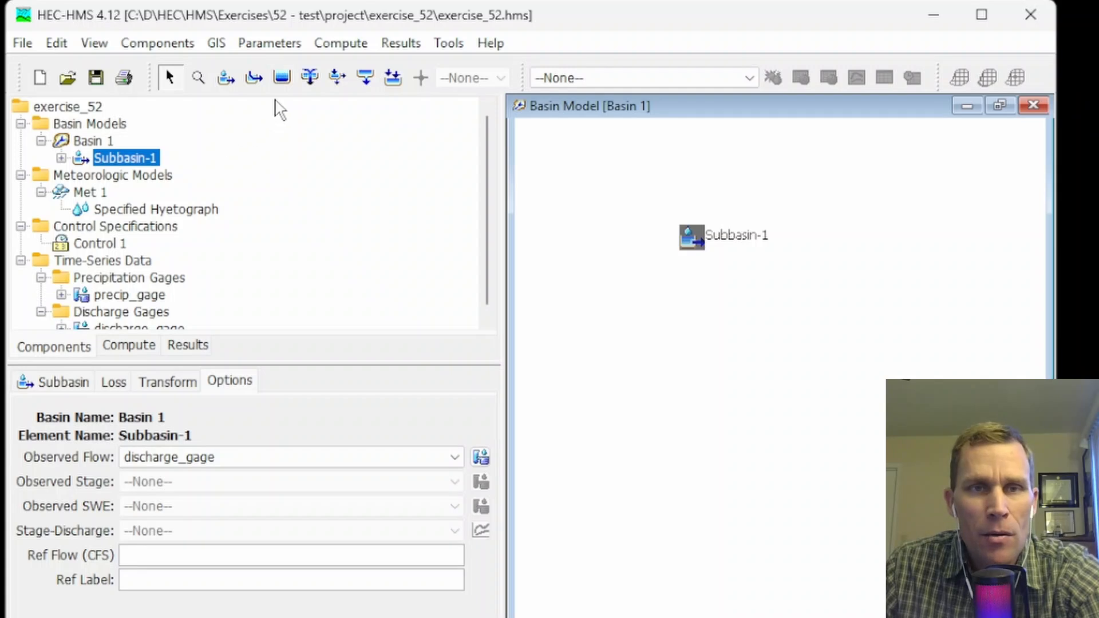
click(341, 43)
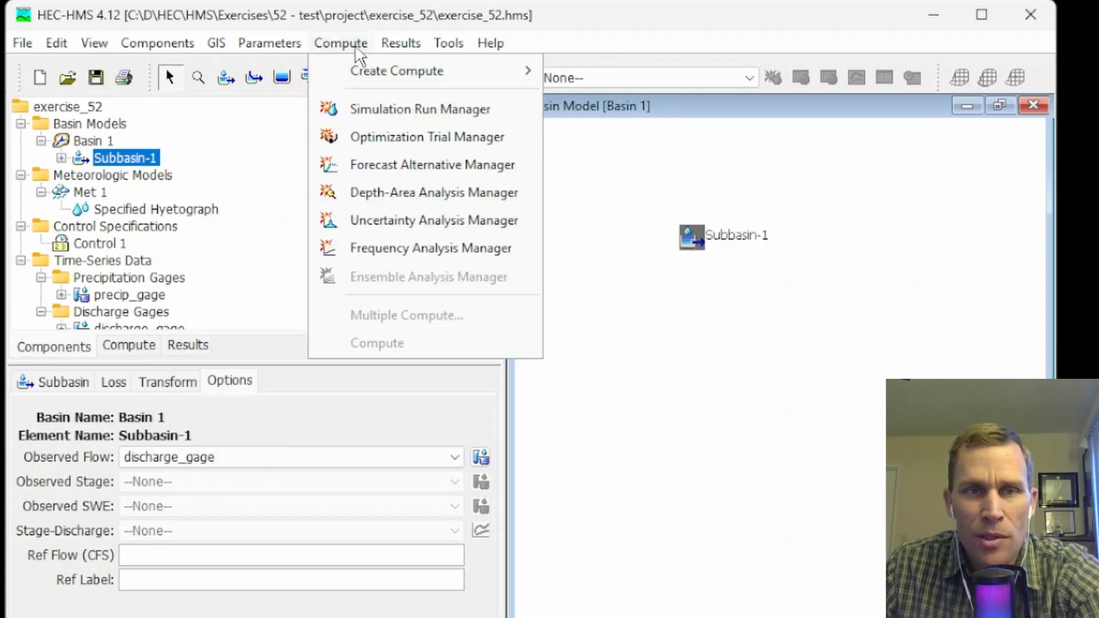
click(360, 112)
click(493, 237)
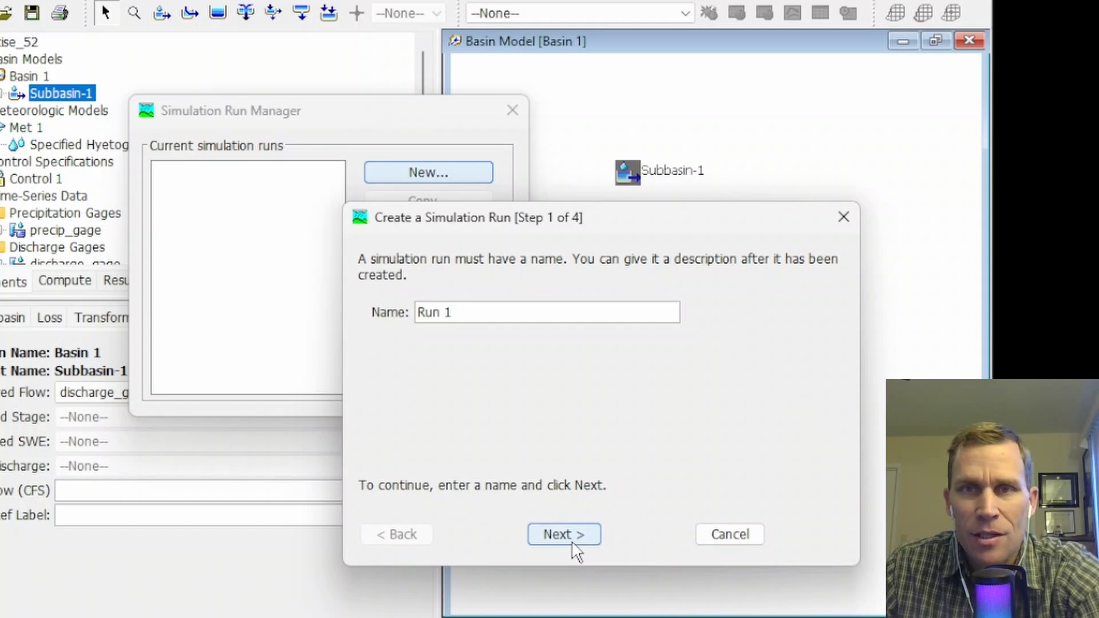
click(560, 536)
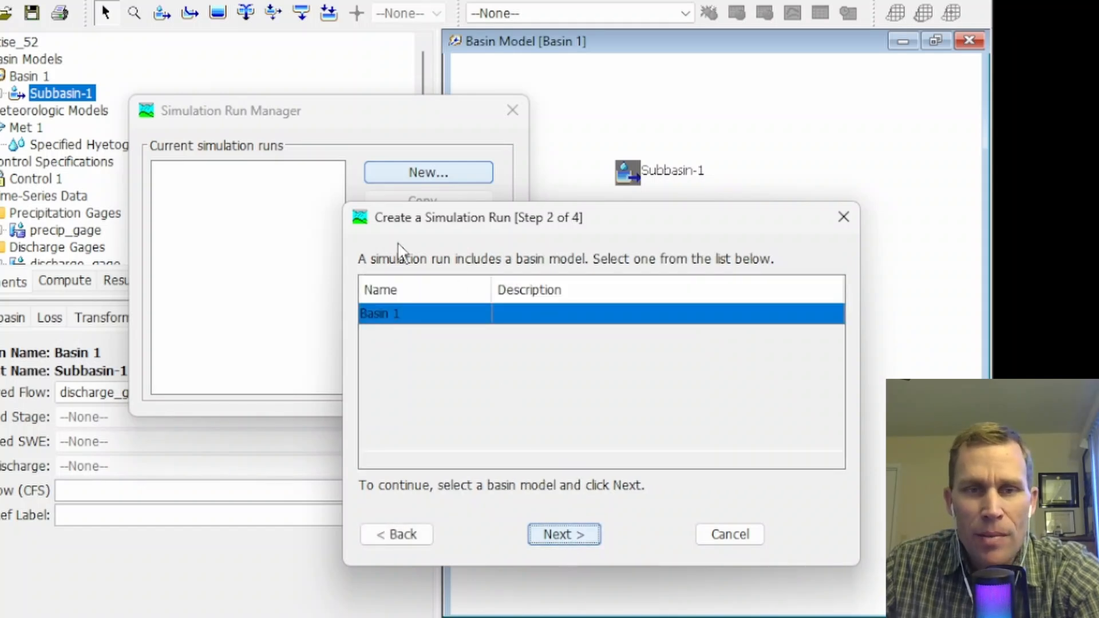
click(566, 536)
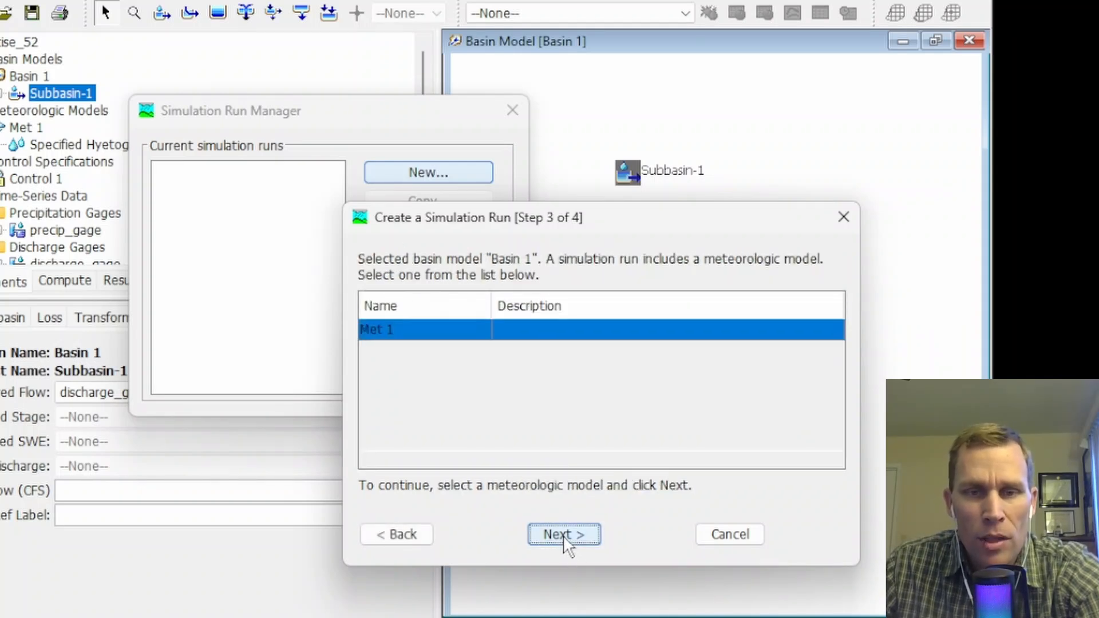
click(567, 538)
click(563, 535)
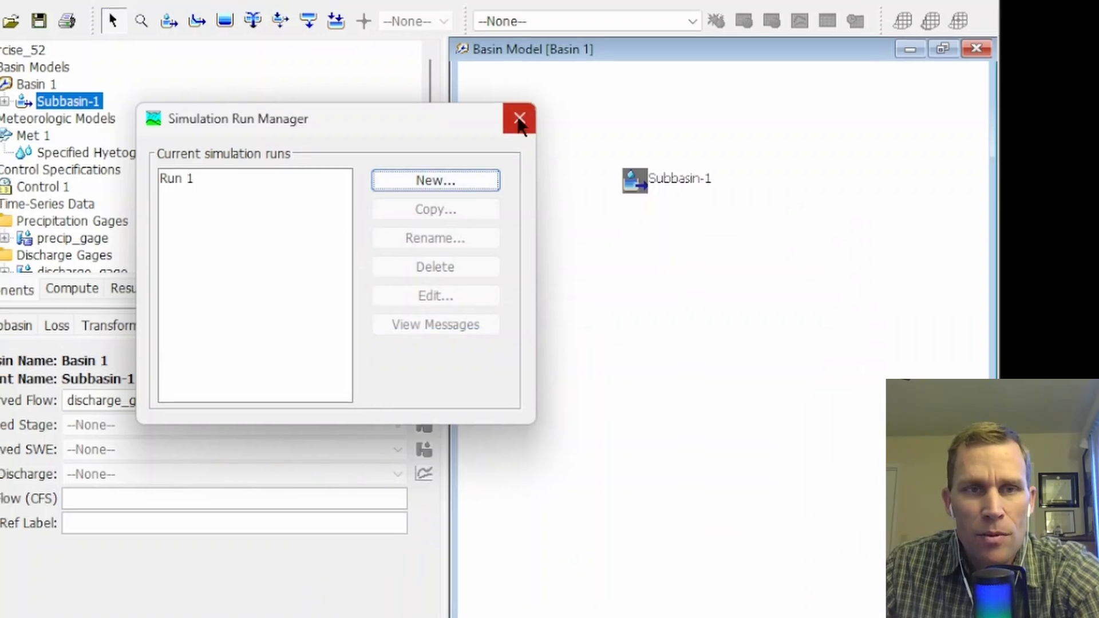
click(519, 120)
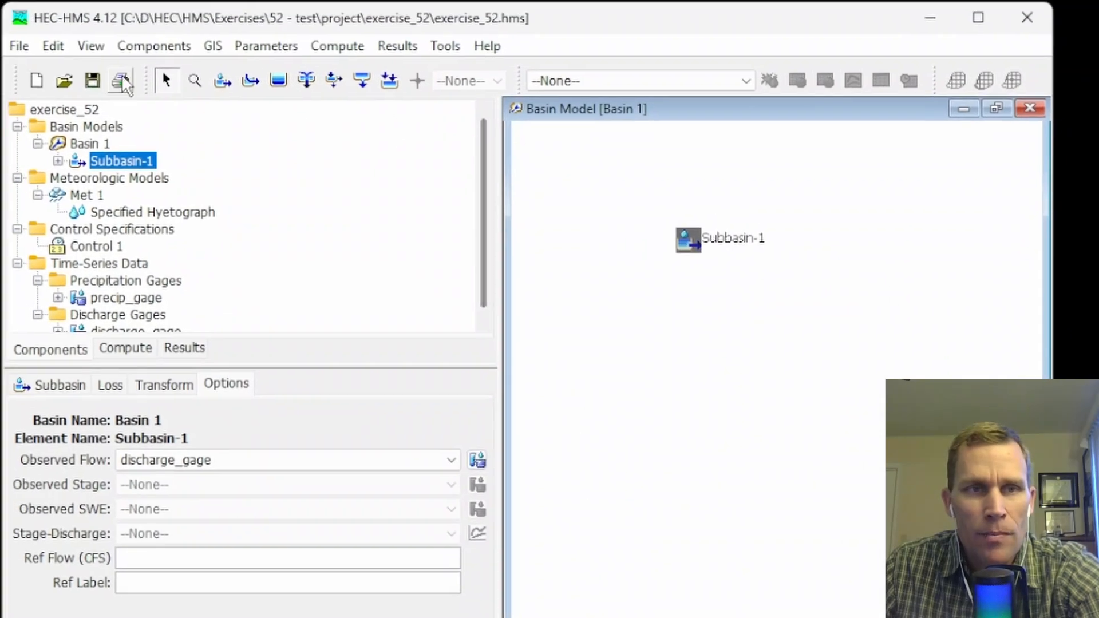
Select Run 1 as the current run and turn off display of the 2D toolbar.
click(692, 87)
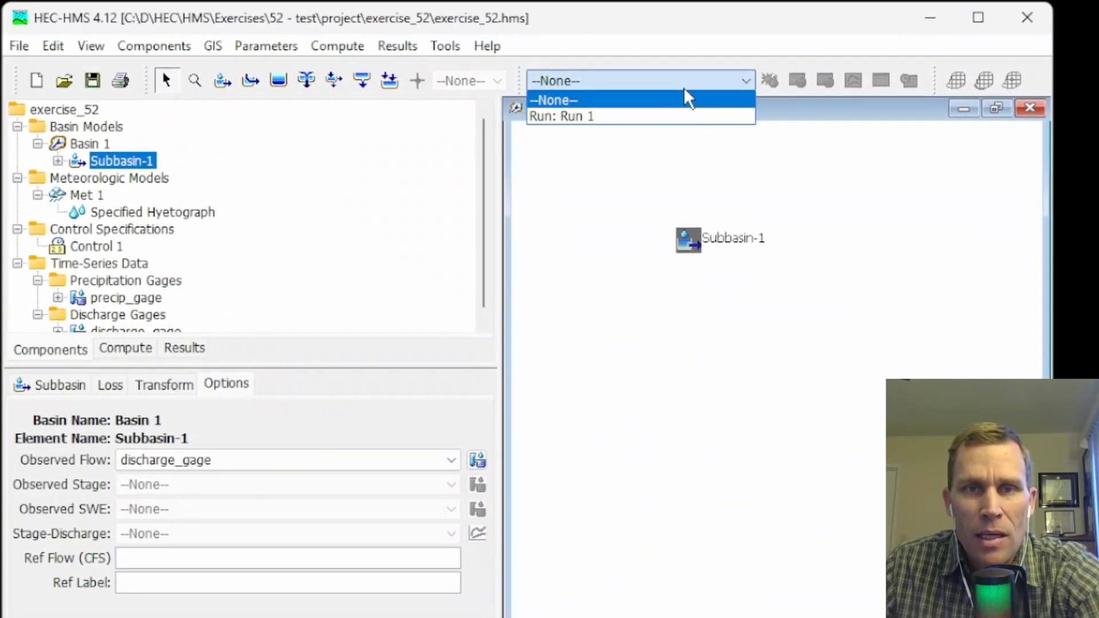
click(582, 116)
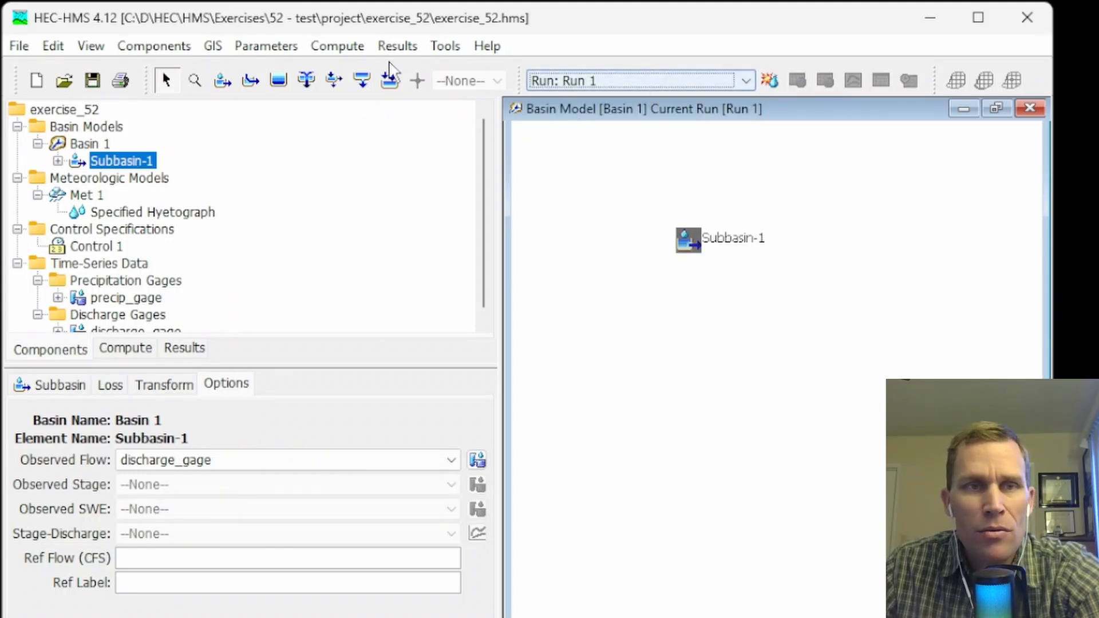
click(86, 46)
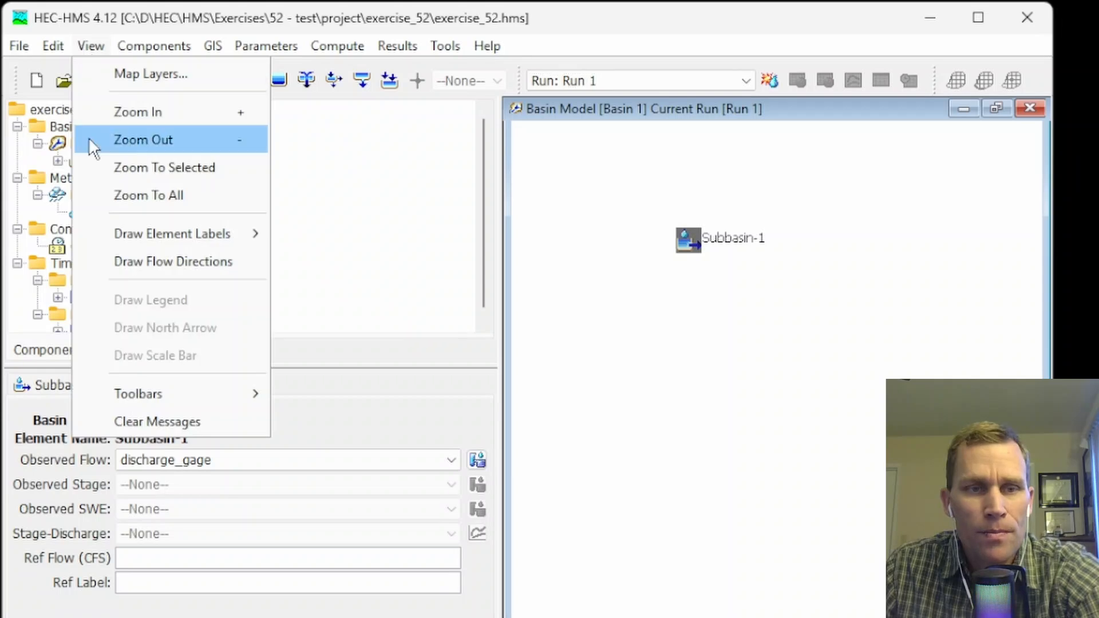
mouse_move(167, 393)
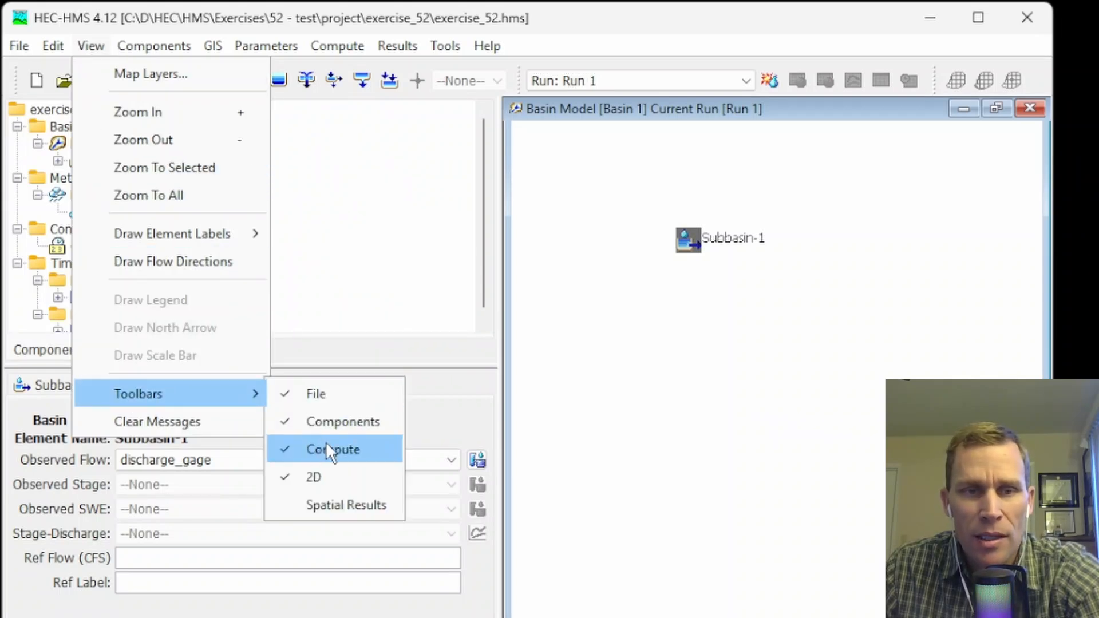
click(319, 483)
click(91, 46)
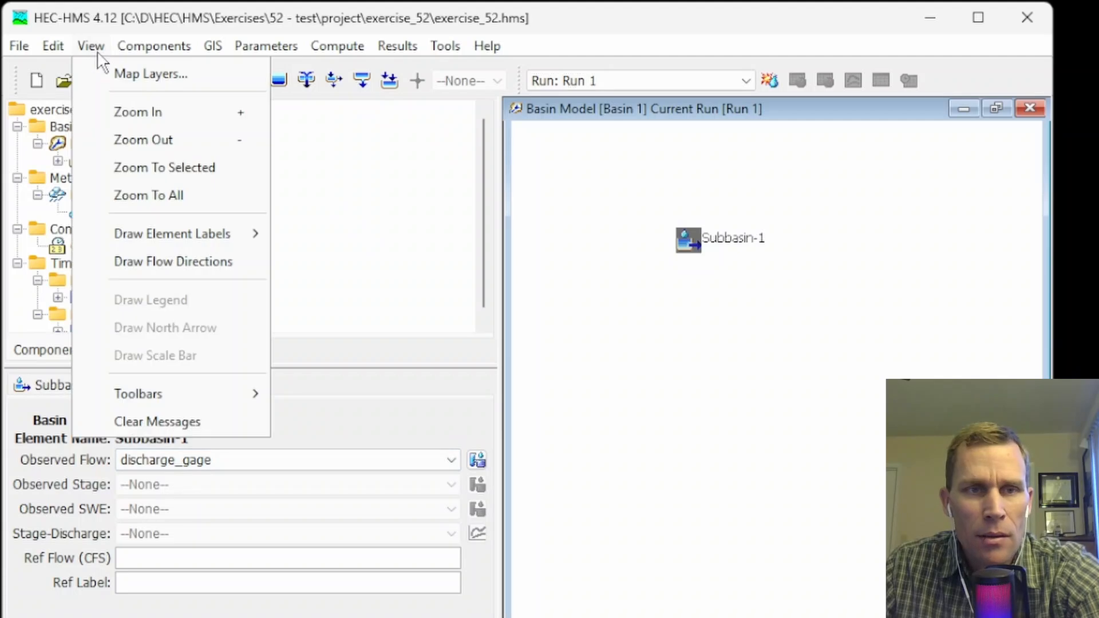
mouse_move(171, 403)
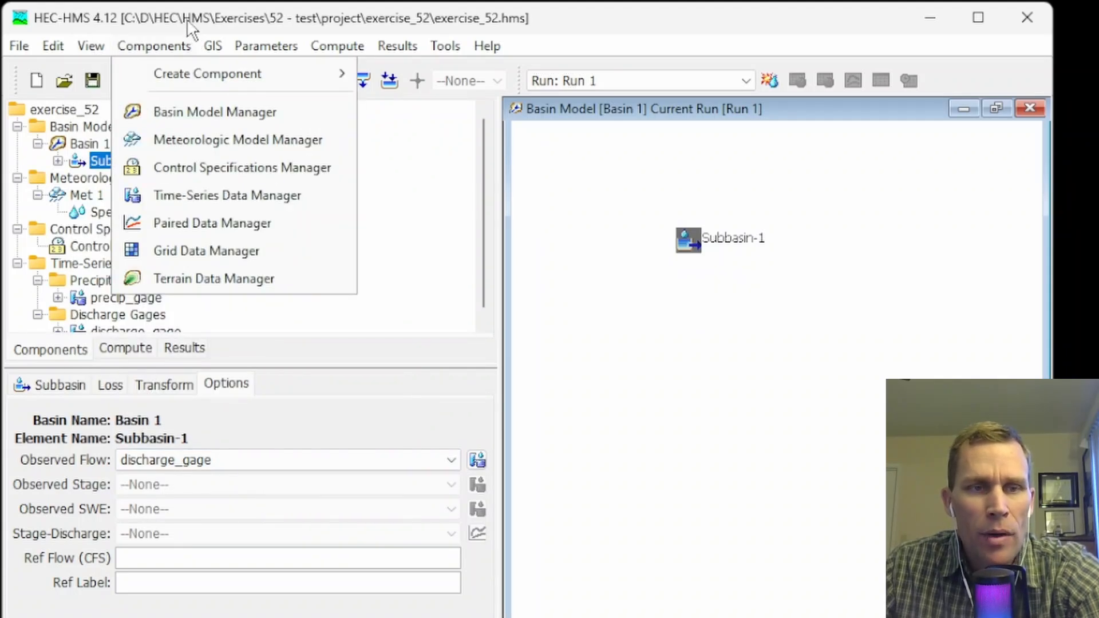
Try to compute Run 1 from the project's list of simulation runs.
click(122, 349)
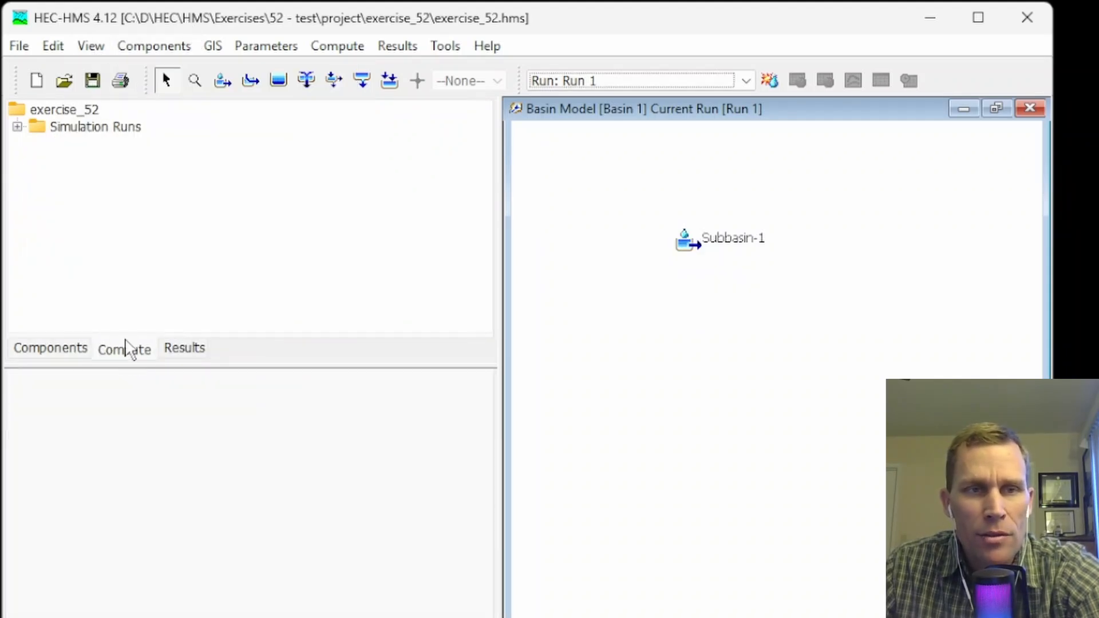
click(17, 127)
right_click(72, 146)
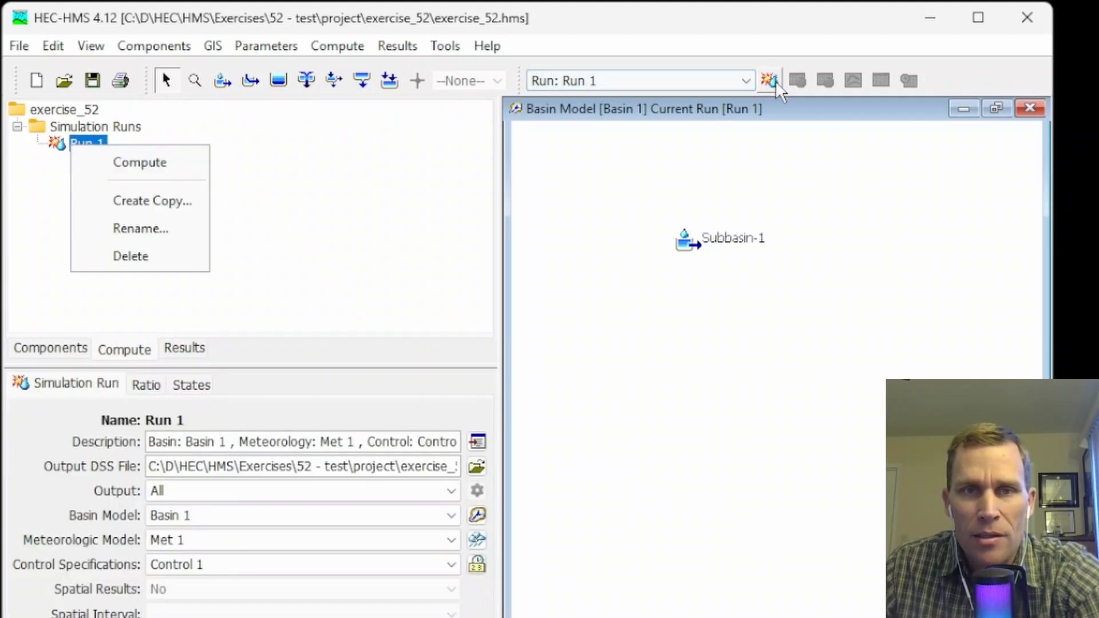
click(150, 166)
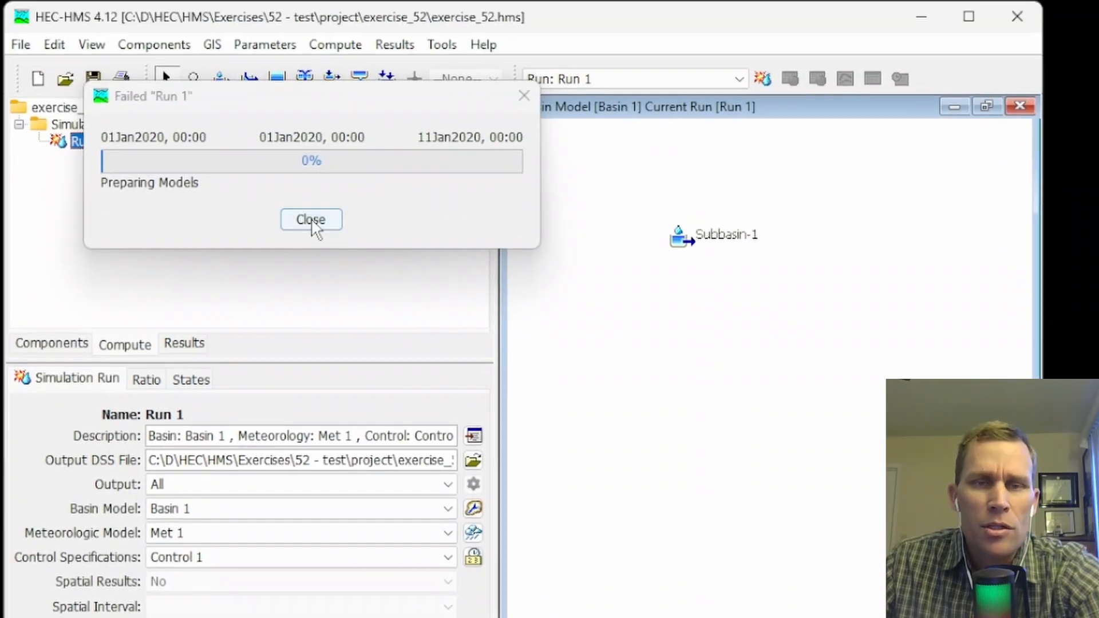
click(311, 220)
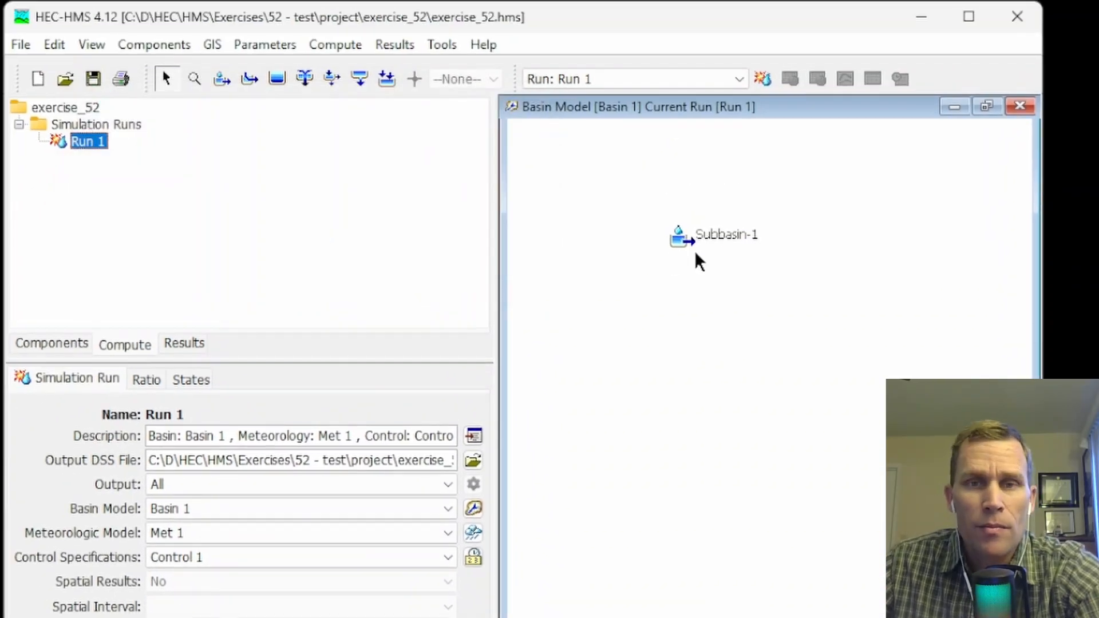
Set Subbasin-1's area to 10 square miles and compute Run 1.
click(680, 244)
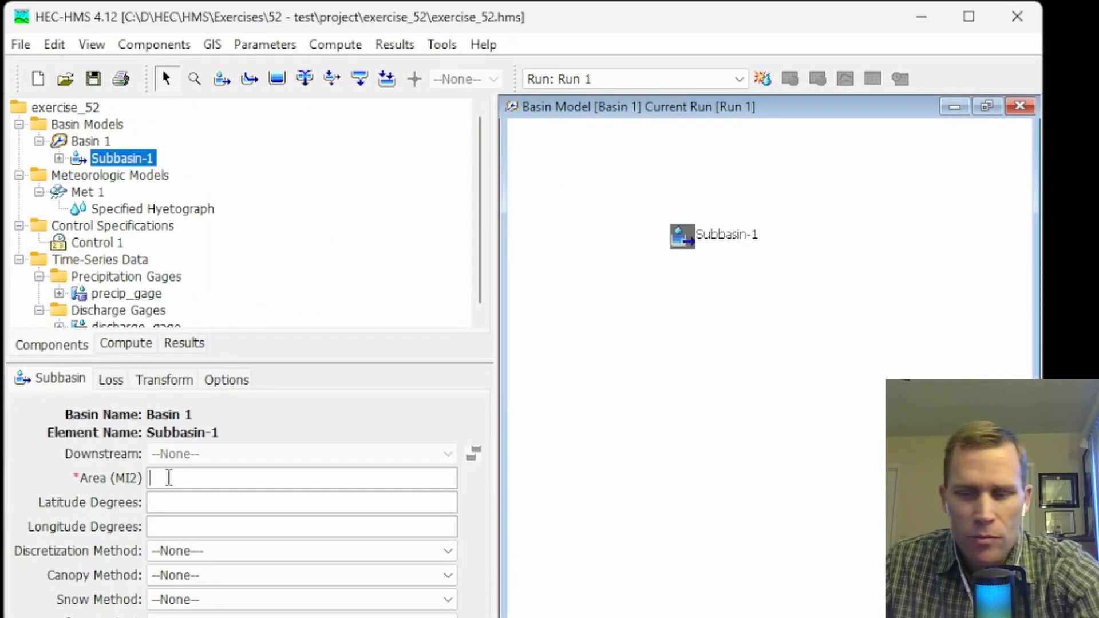
text(10)
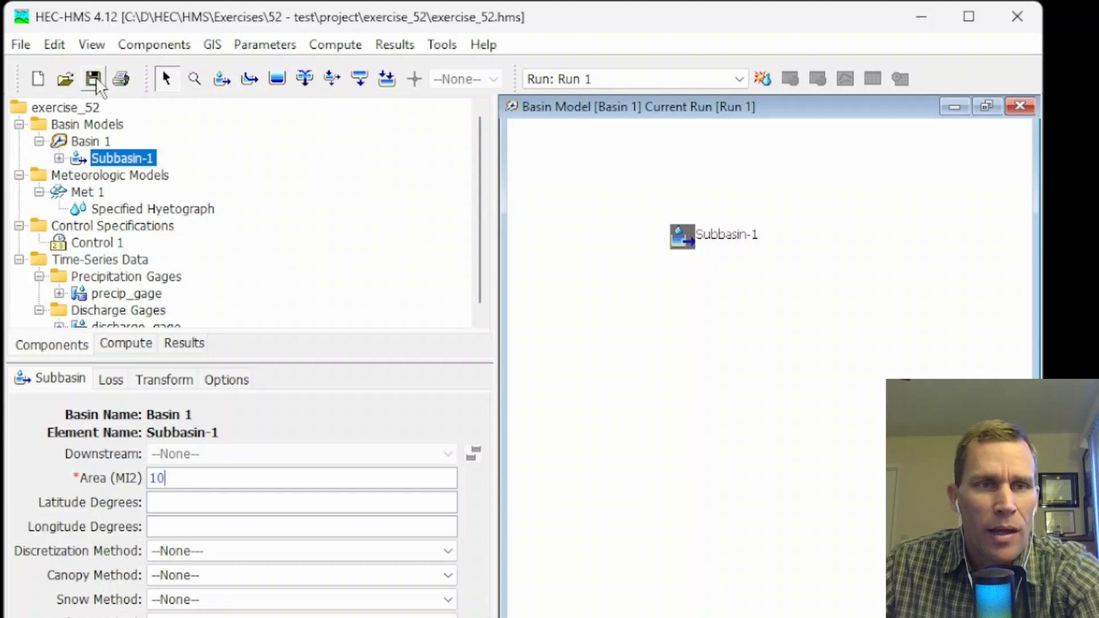
click(761, 79)
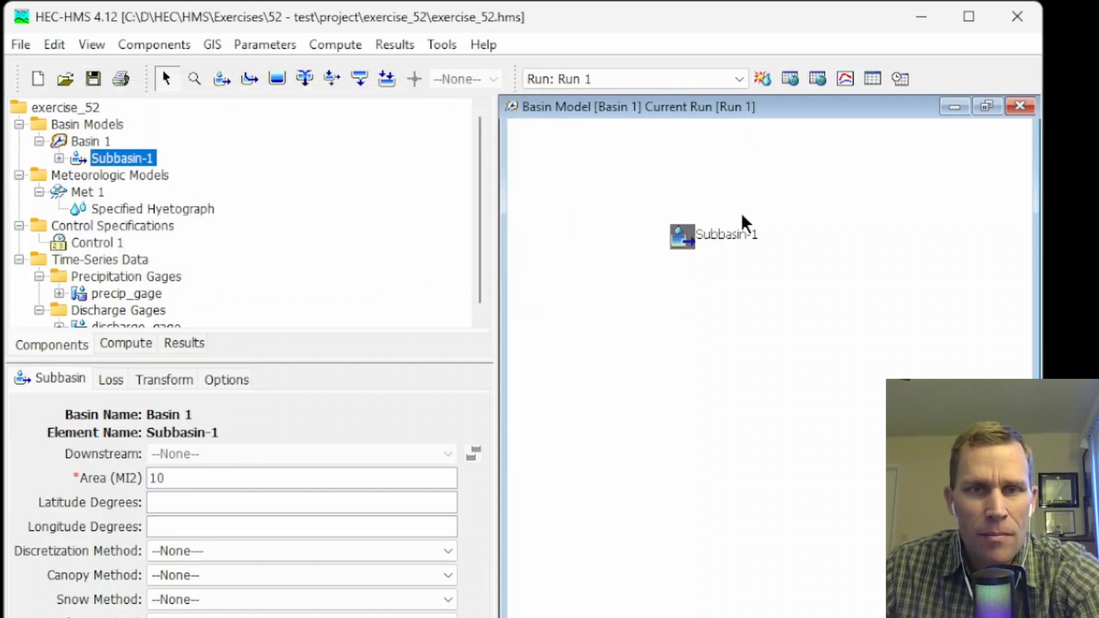
Display the Run 1 results graph for Subbasin-1 and enlarge its window.
right_click(681, 243)
mouse_move(733, 324)
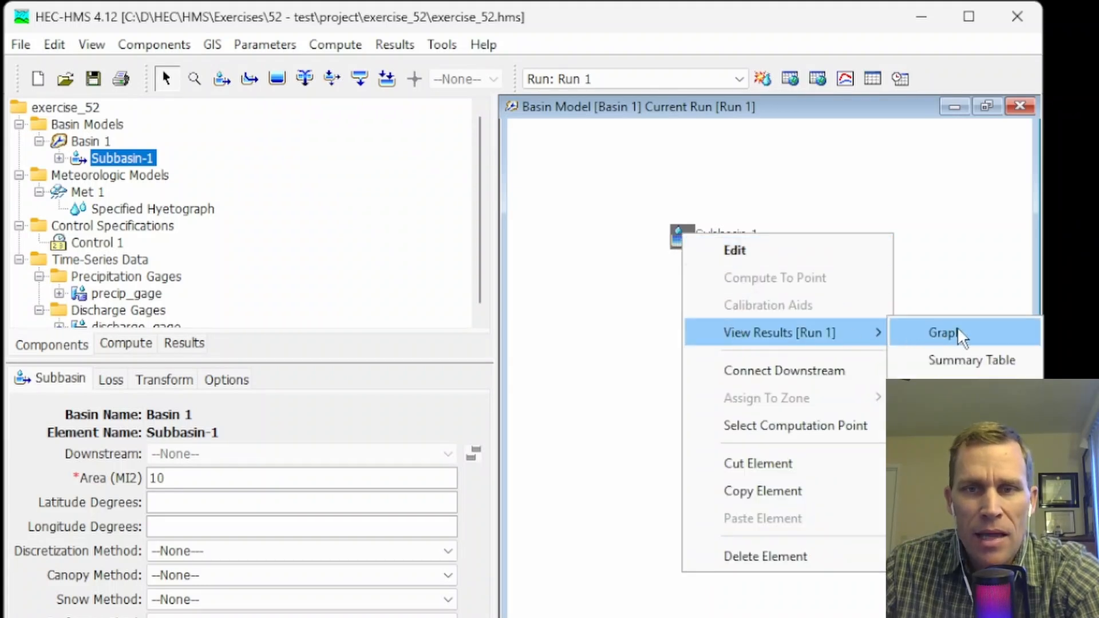
click(941, 332)
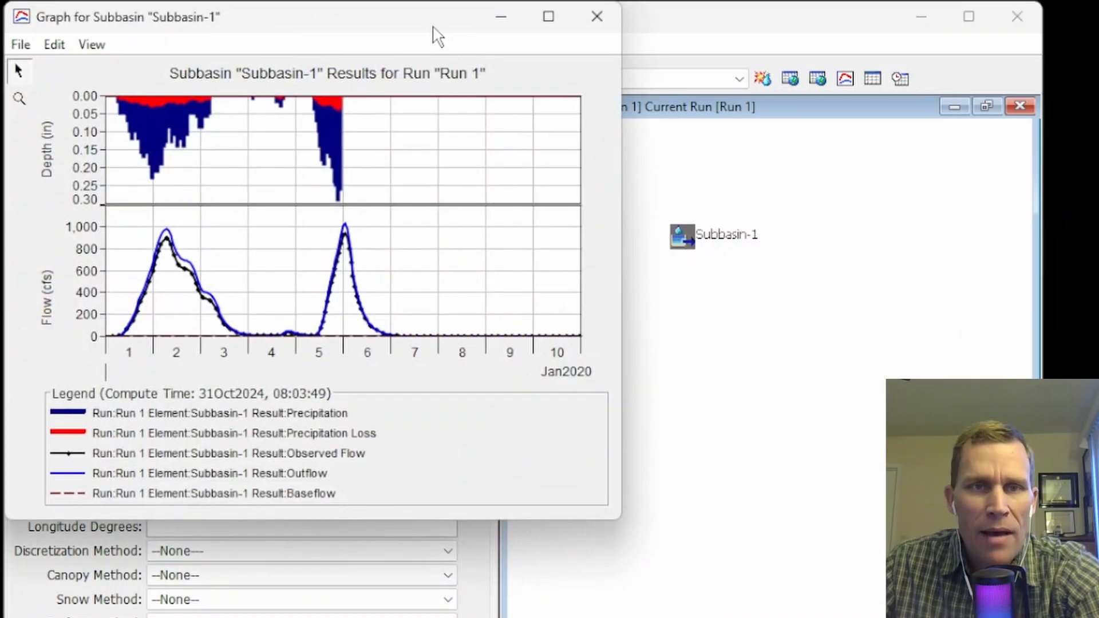
drag(433, 29, 471, 101)
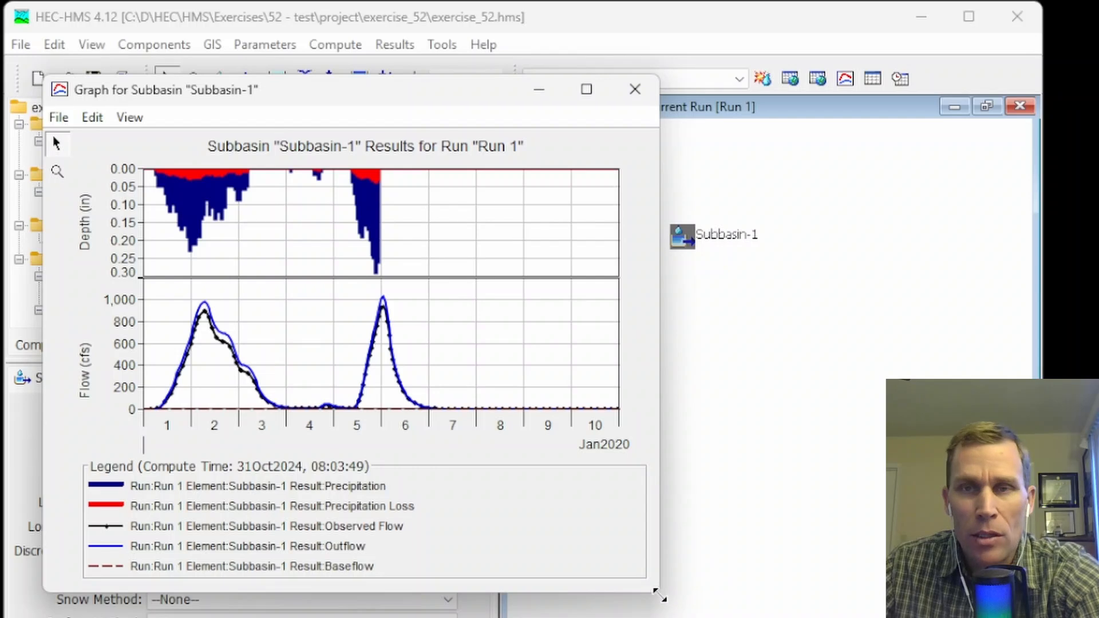
drag(660, 595, 790, 617)
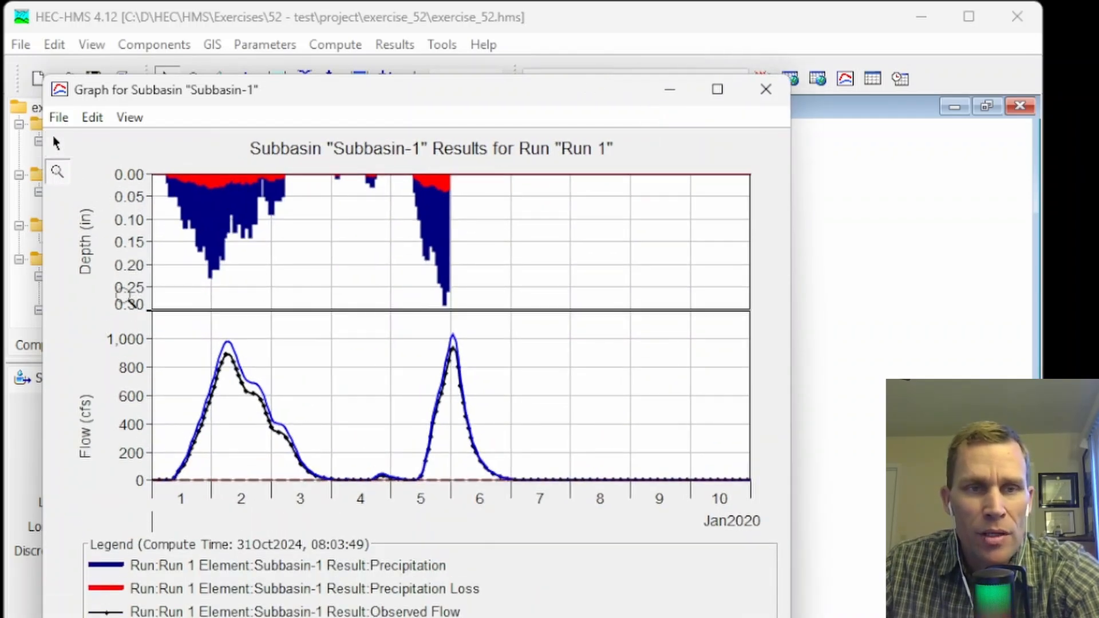
Compare the outflow and observed flow curves around the early and 05–06Jan2020 flow peaks in detail, and close the graph.
drag(159, 326, 278, 455)
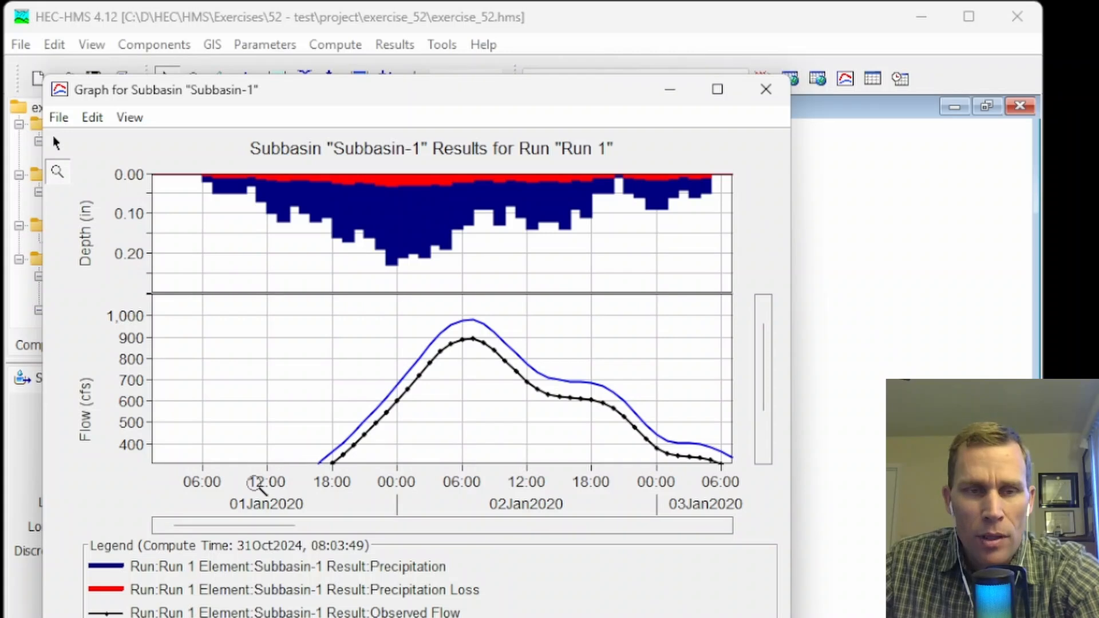
drag(245, 523, 276, 524)
click(319, 617)
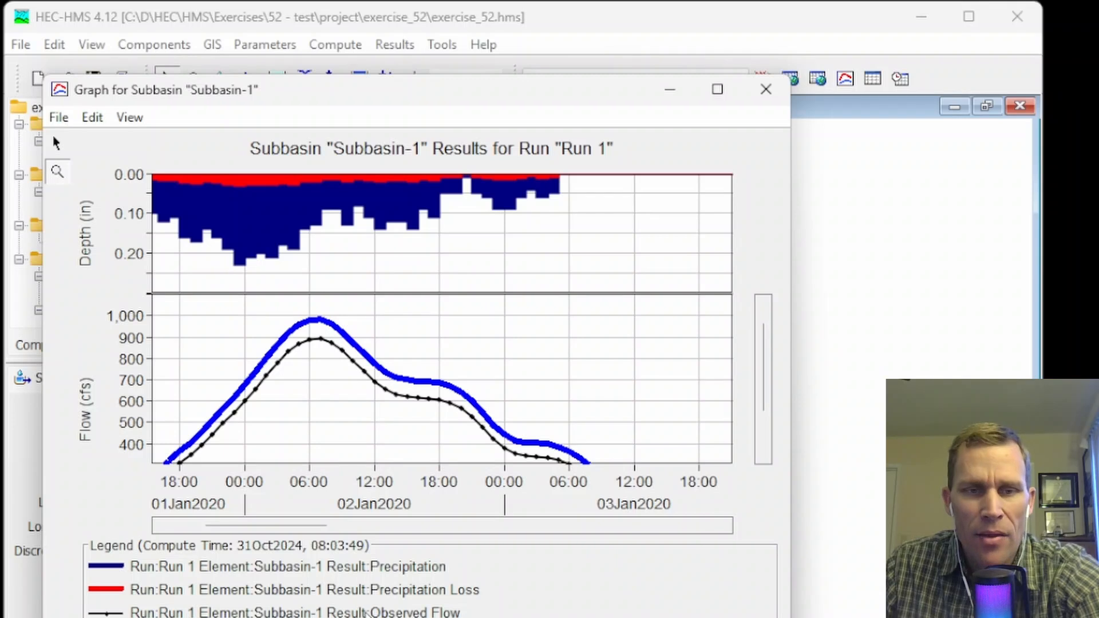
click(366, 614)
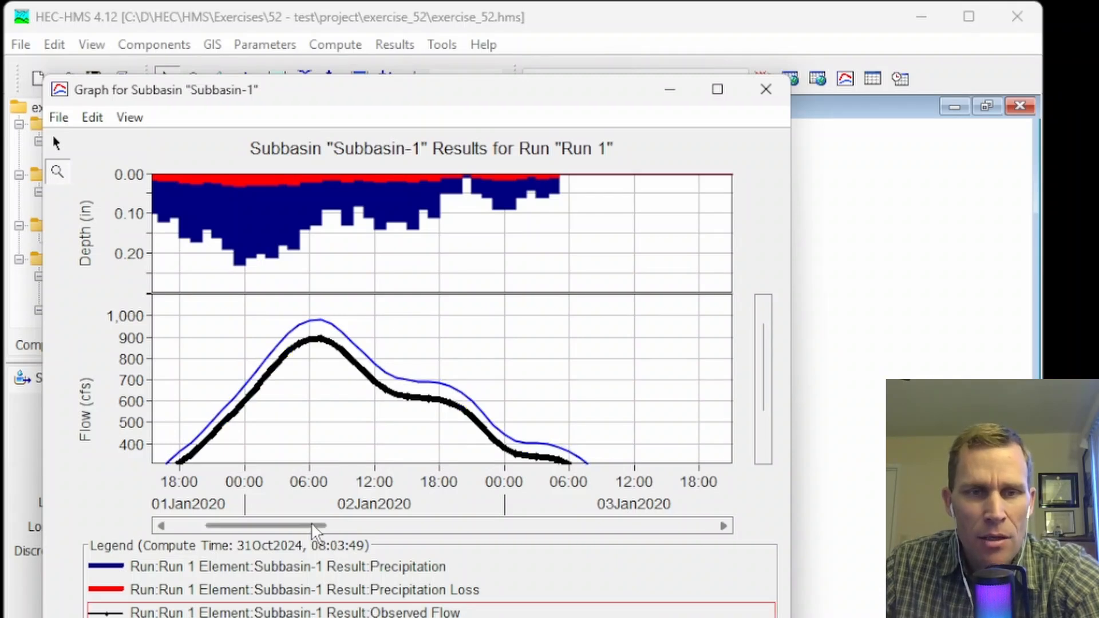
drag(321, 525, 485, 579)
drag(767, 372, 779, 436)
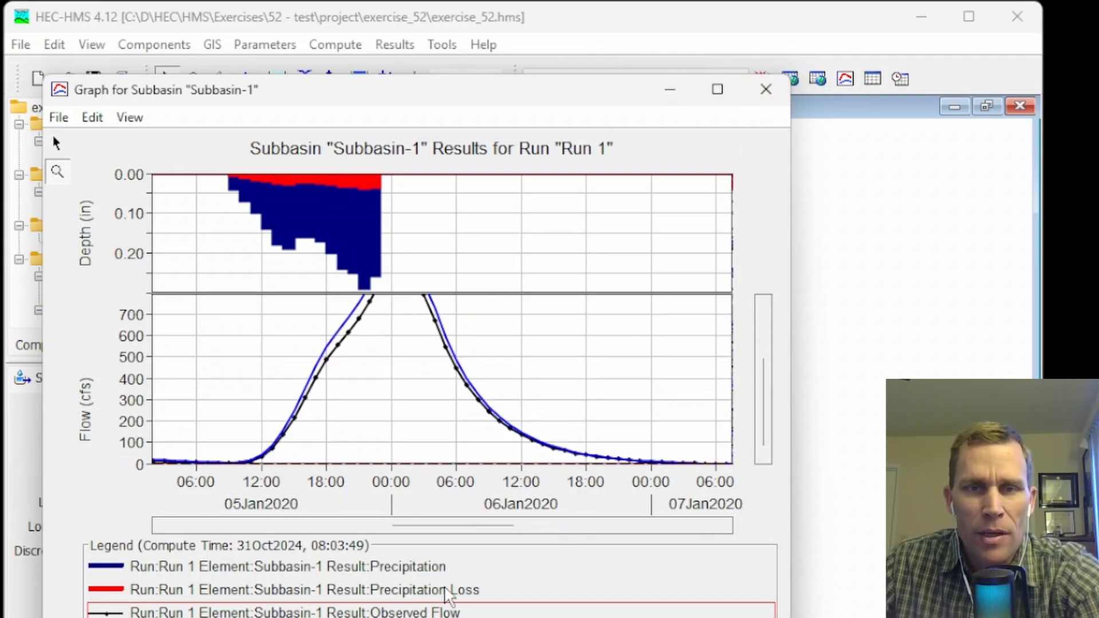
click(767, 90)
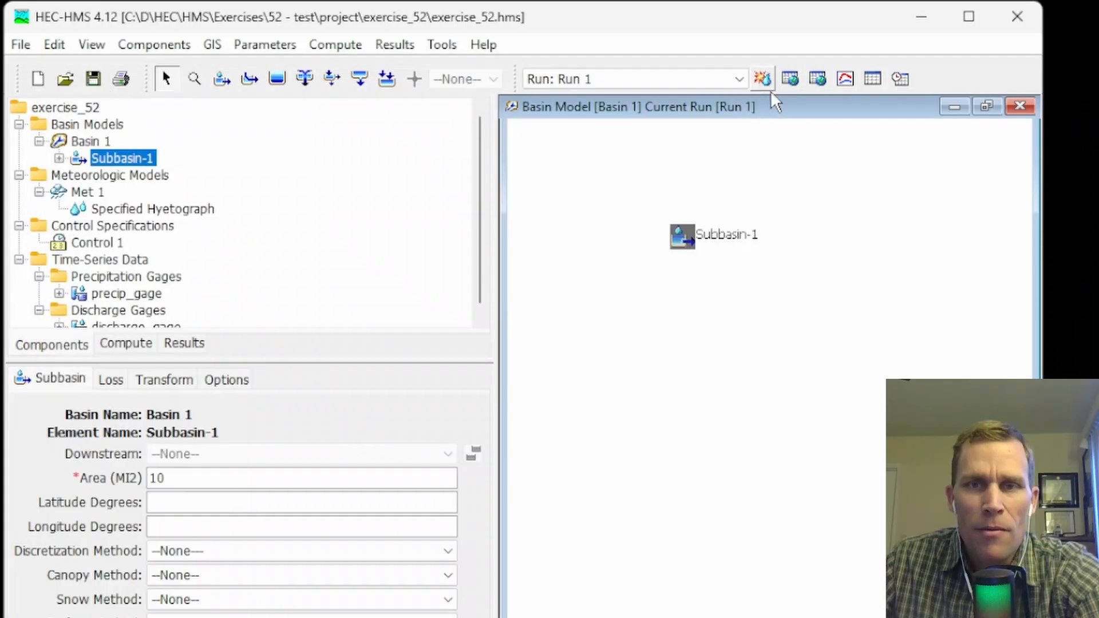
Review Subbasin-1's Run 1 summary results for computed and observed flow, including the fit statistics, and close them.
click(872, 79)
drag(306, 19, 417, 143)
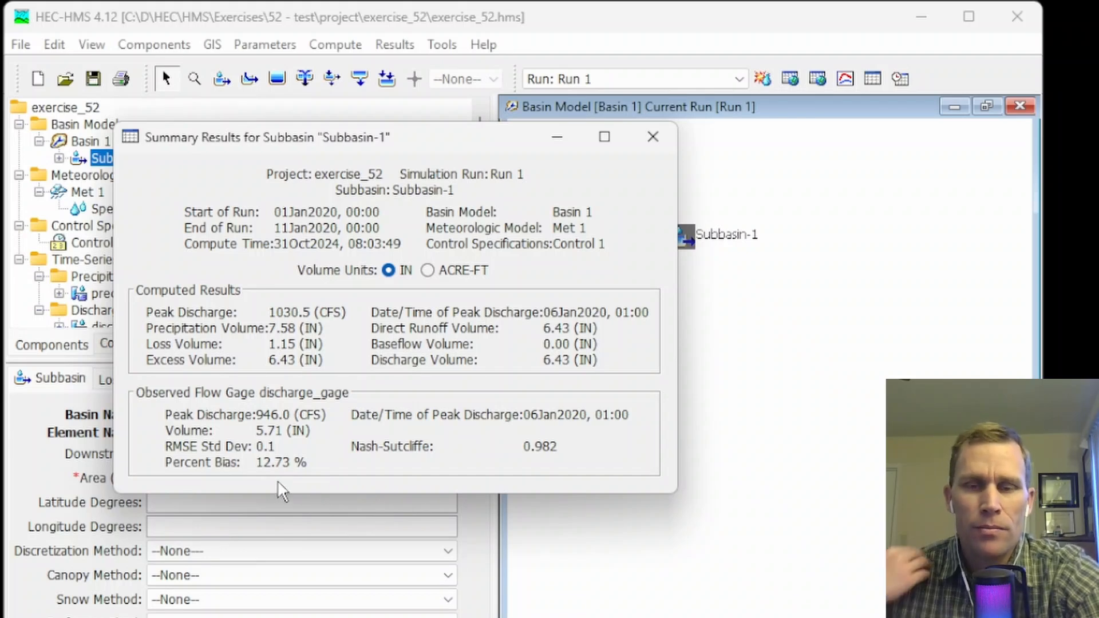
click(651, 137)
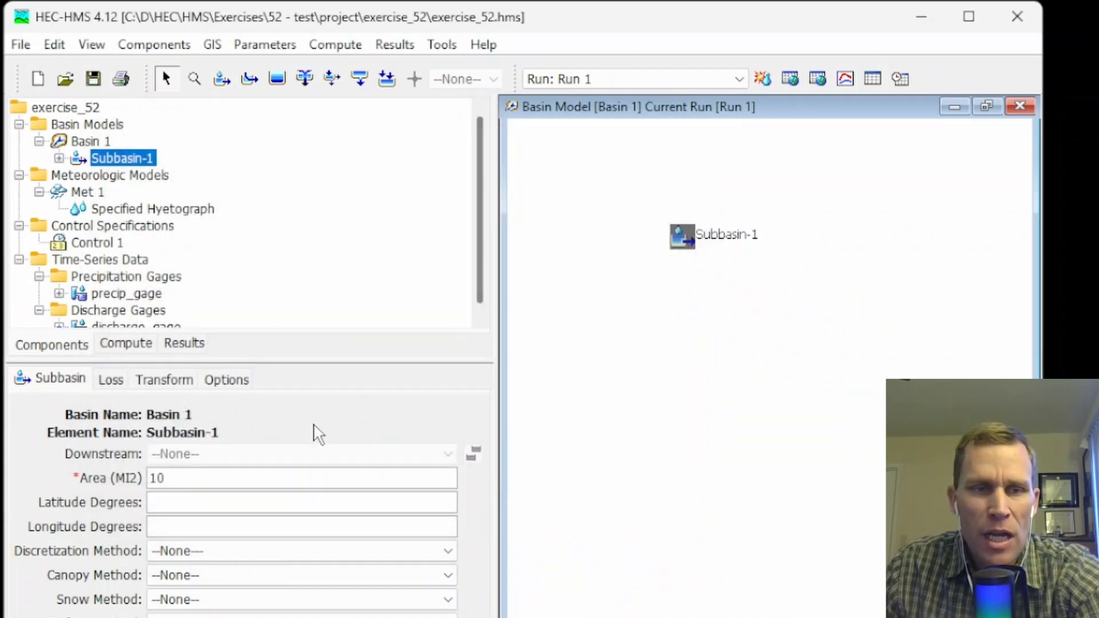
Set the Initial Coef of Subbasin-1's loss method to 0.2 and save the project.
click(111, 380)
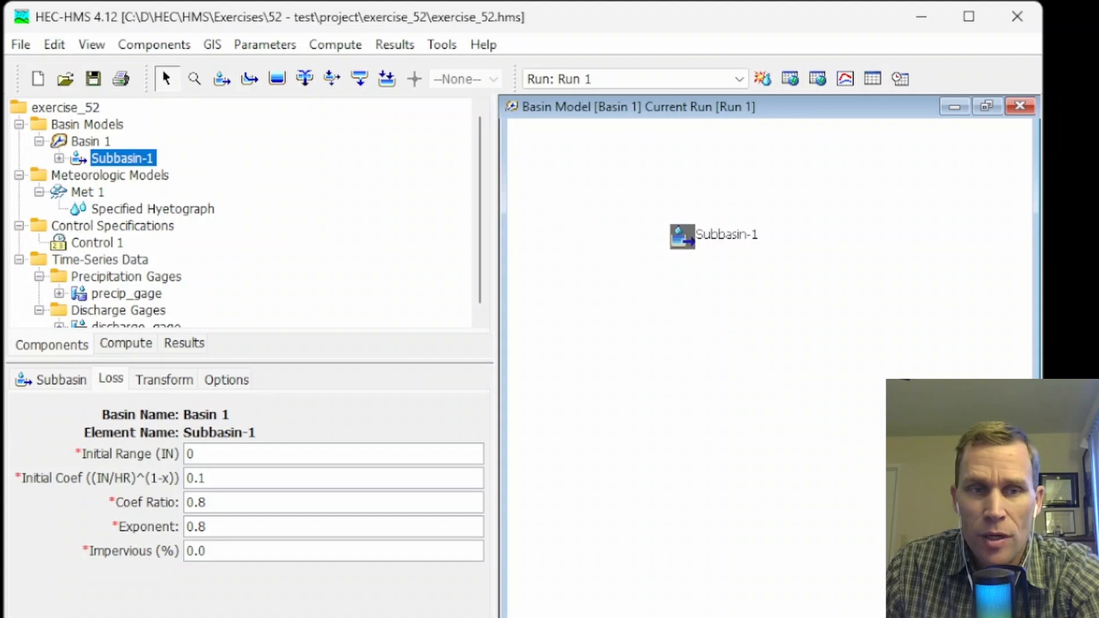
click(218, 477)
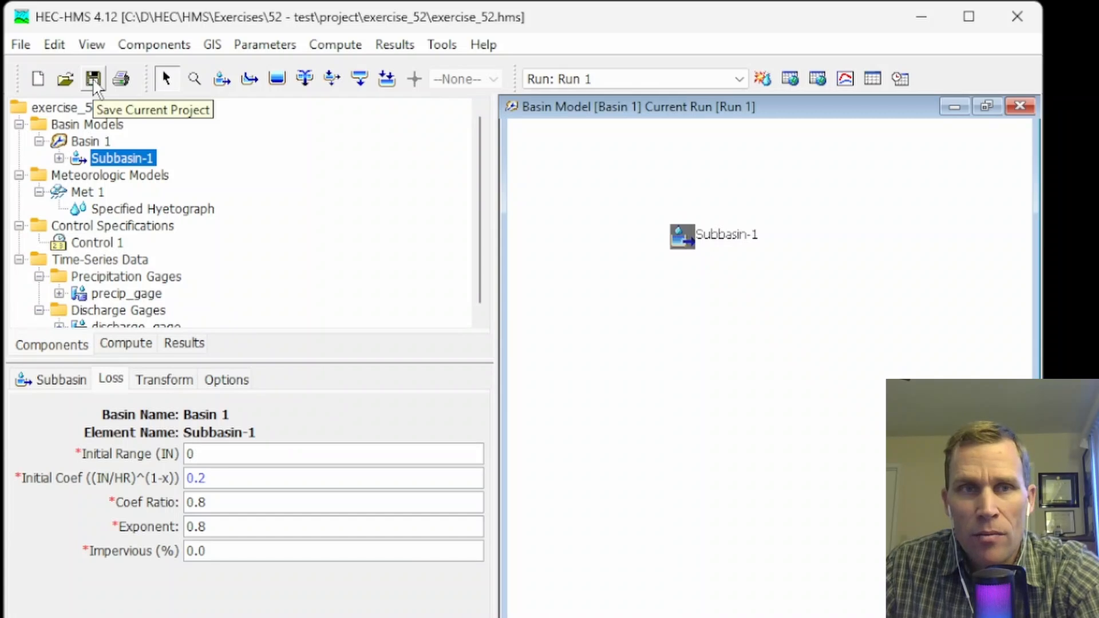
click(94, 80)
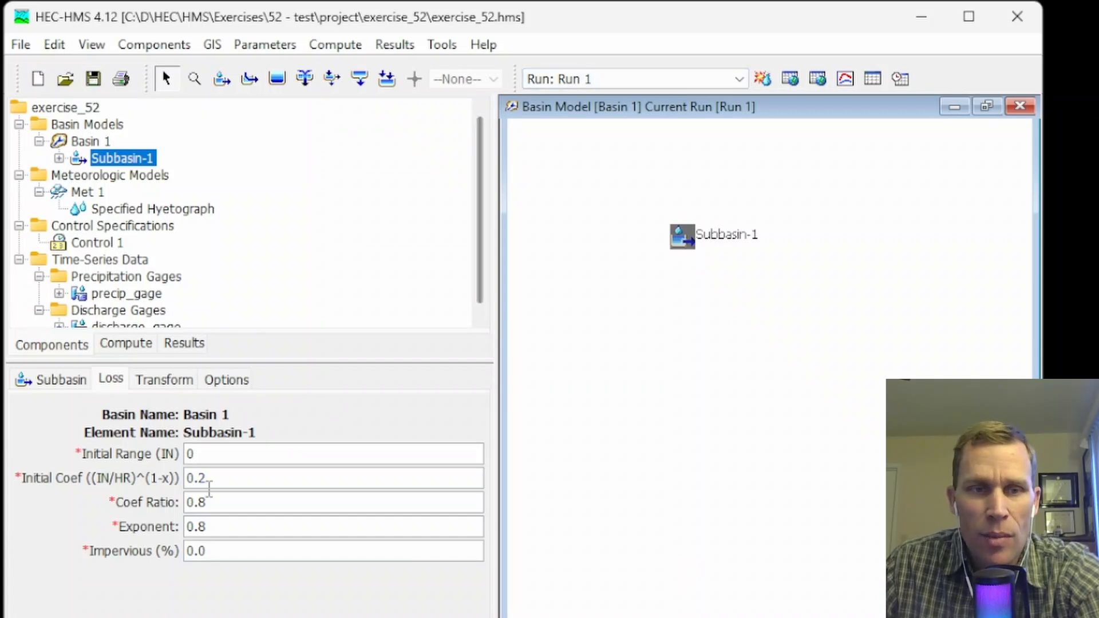
double_click(203, 478)
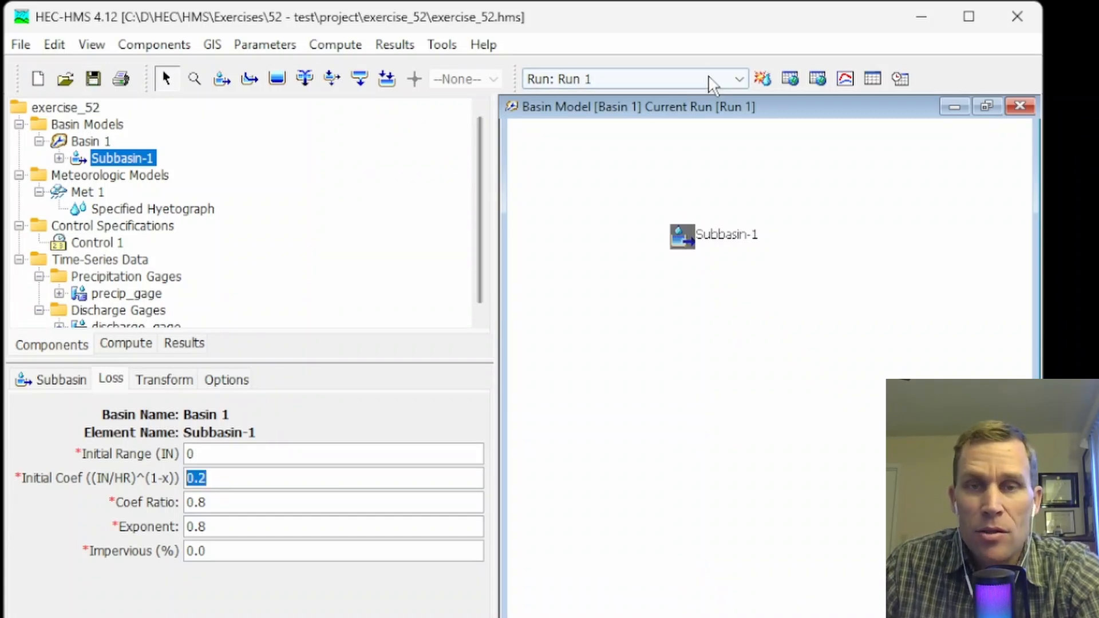
Recompute Run 1 and compare Subbasin-1's outflow with the observed flow around the early peak in its results graph.
click(762, 80)
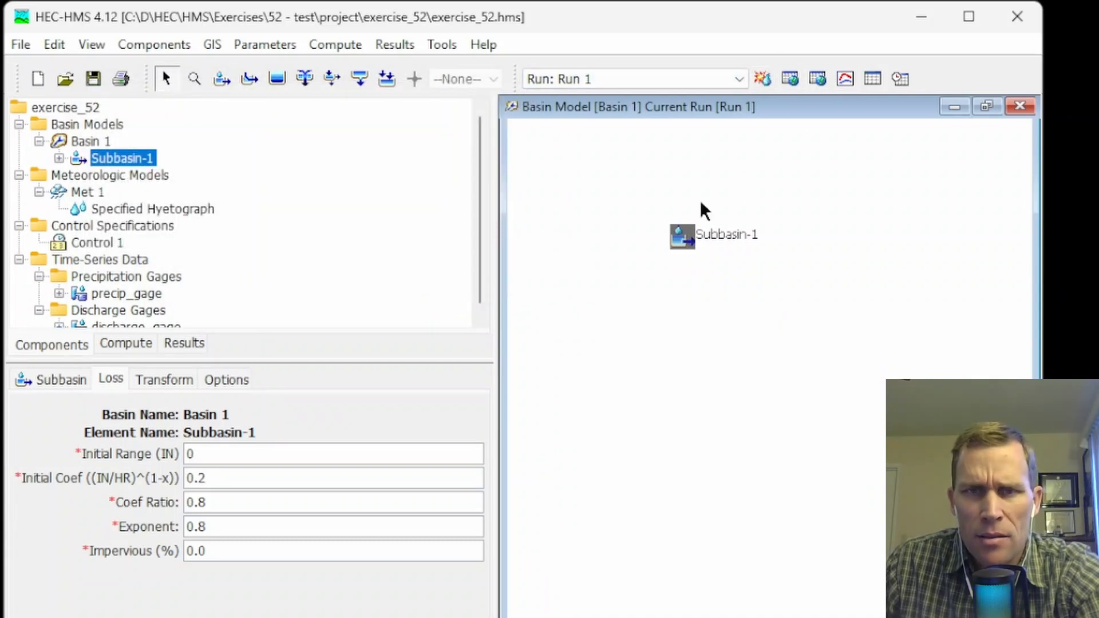
click(845, 79)
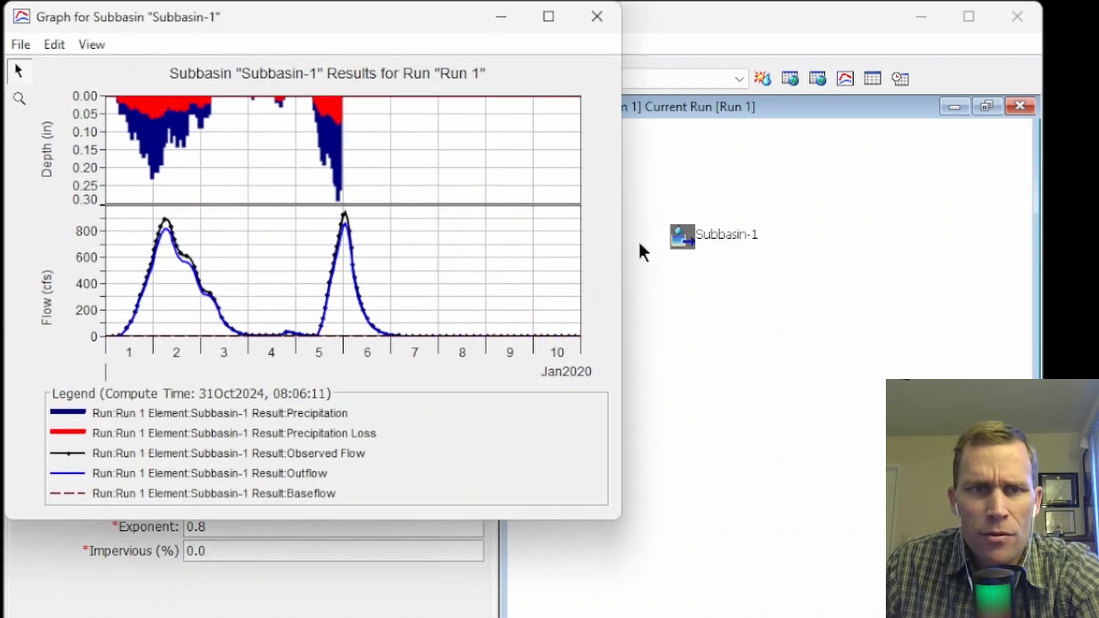
drag(618, 522, 915, 617)
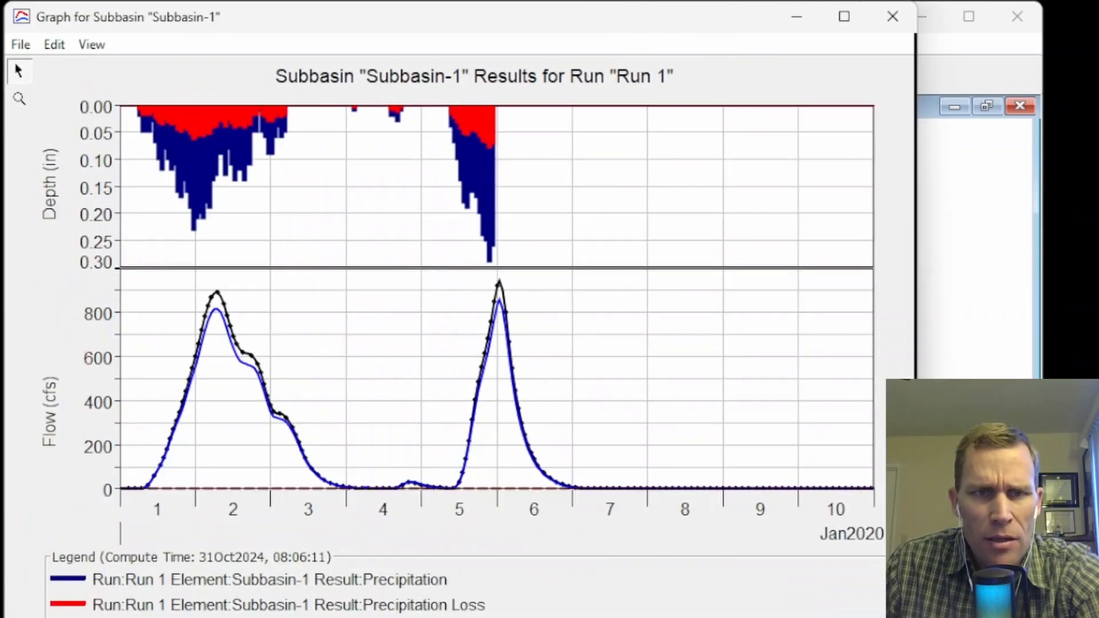
click(19, 98)
drag(283, 378, 306, 404)
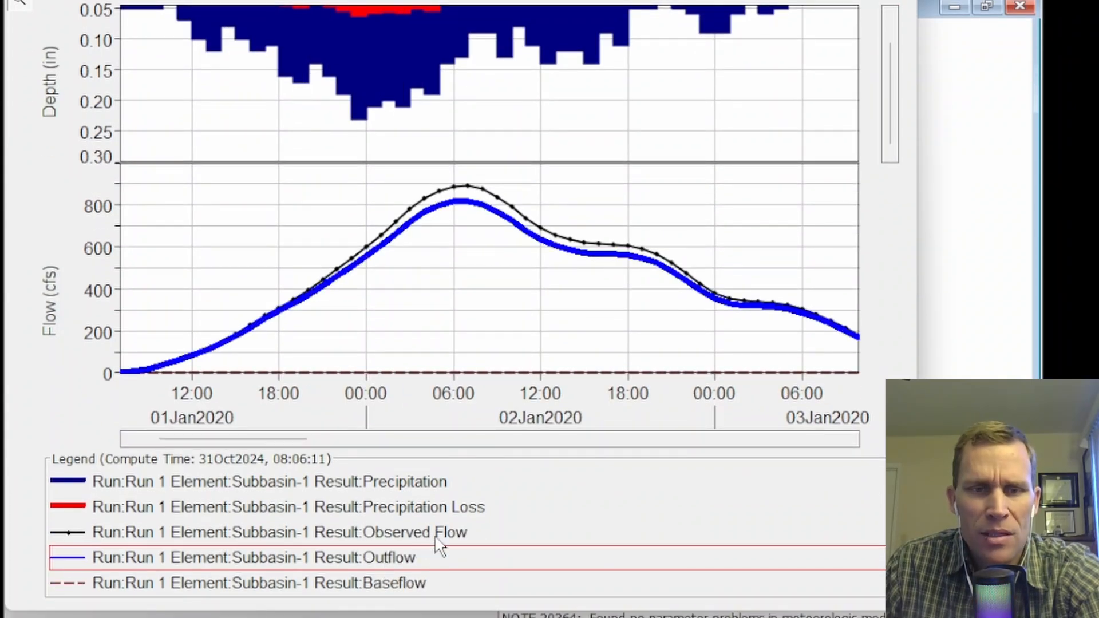
click(439, 532)
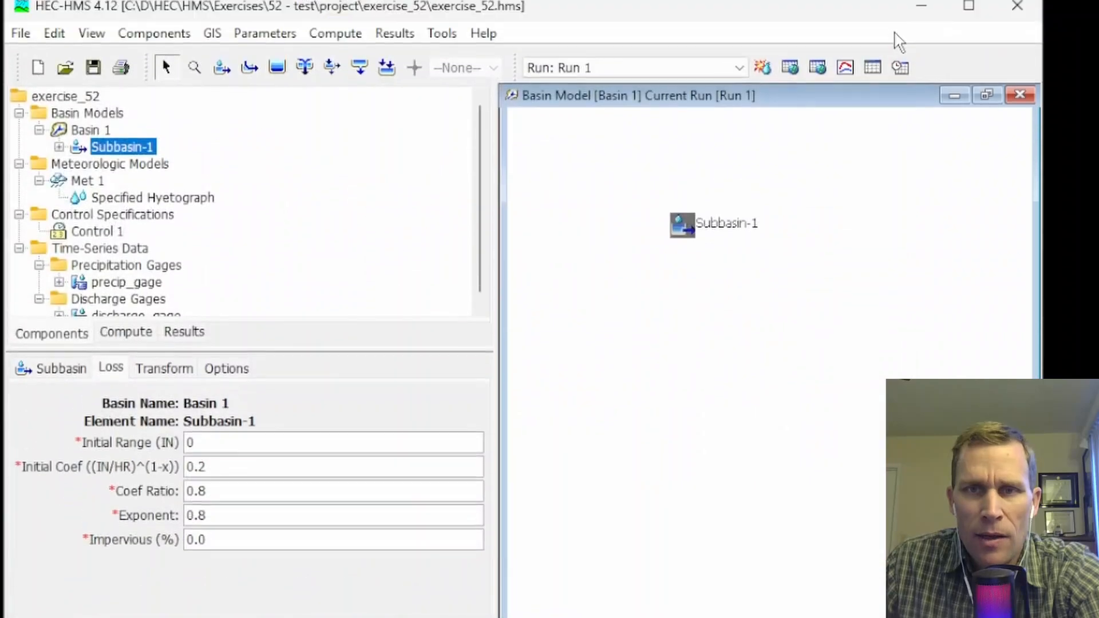
Review Subbasin-1's summary results for Run 1, including the Nash-Sutcliffe and percent bias statistics, and close them.
click(872, 80)
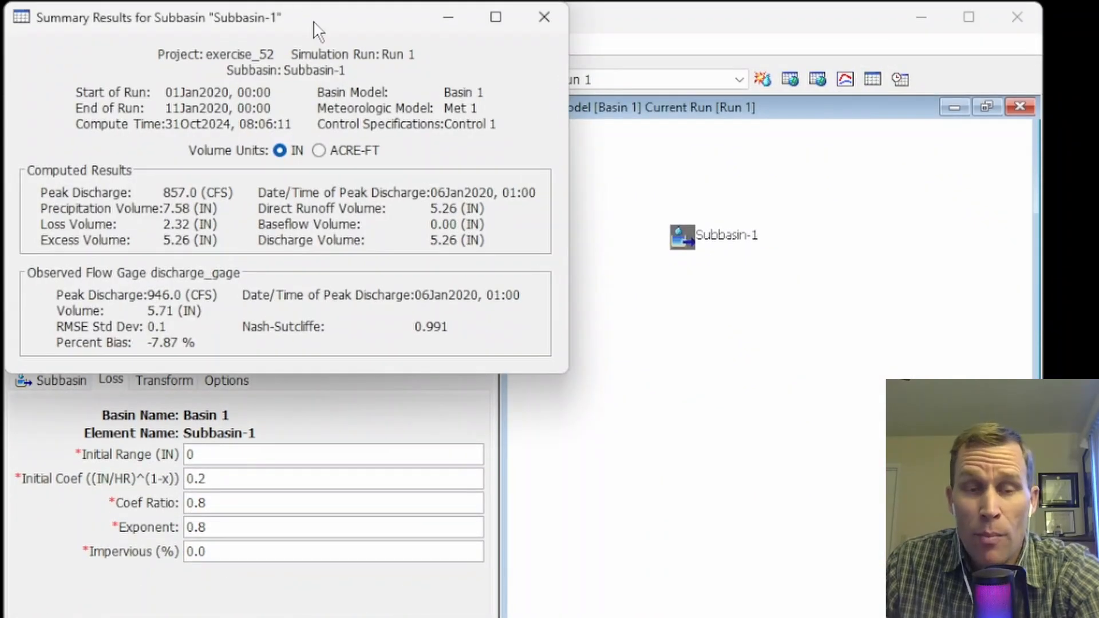
drag(313, 23, 456, 138)
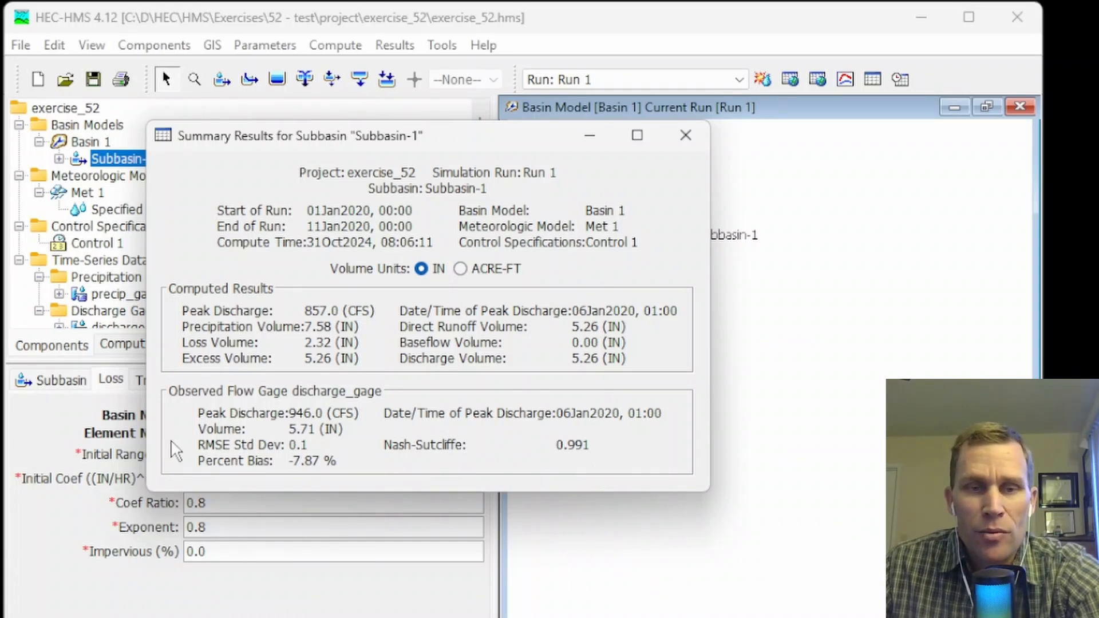
click(686, 135)
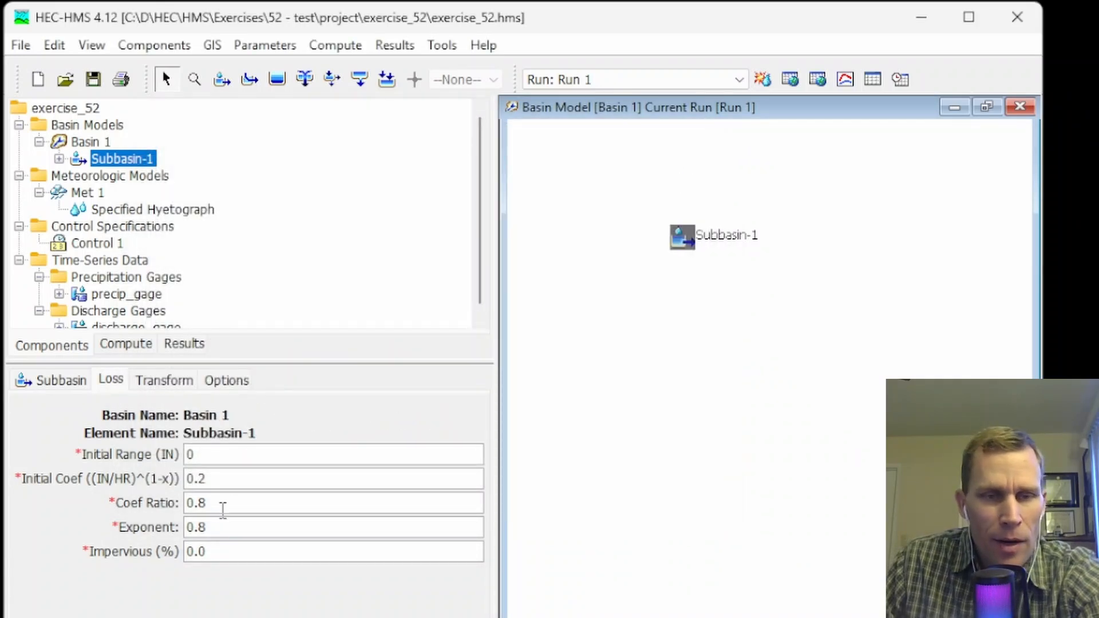
Set the Coef Ratio of Subbasin-1's loss method to 1.2 and recompute Run 1.
drag(216, 478, 170, 496)
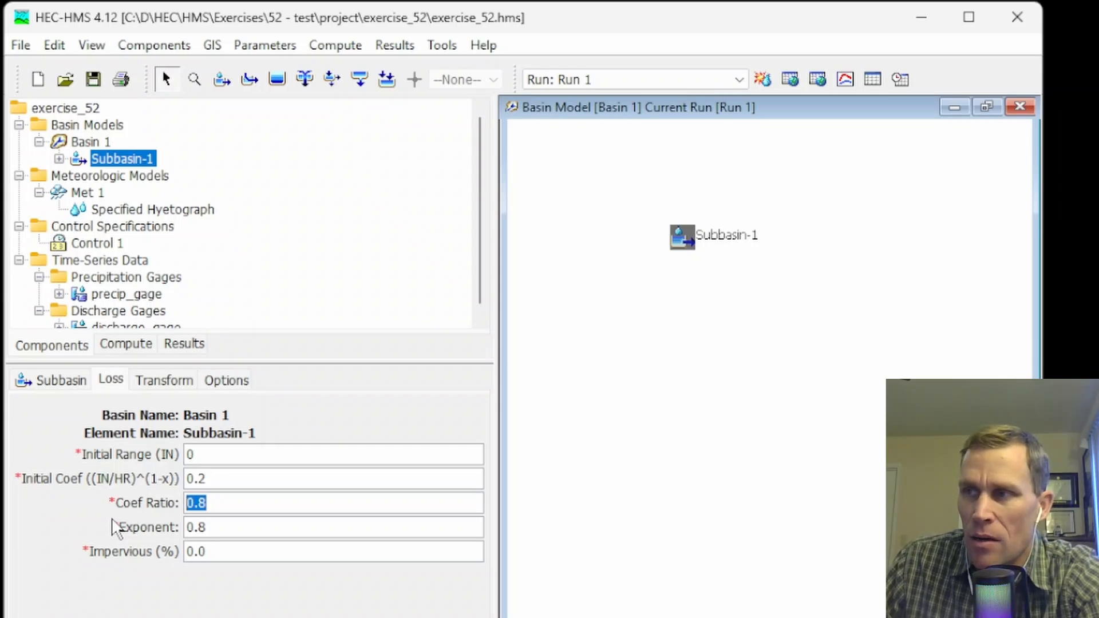
click(235, 503)
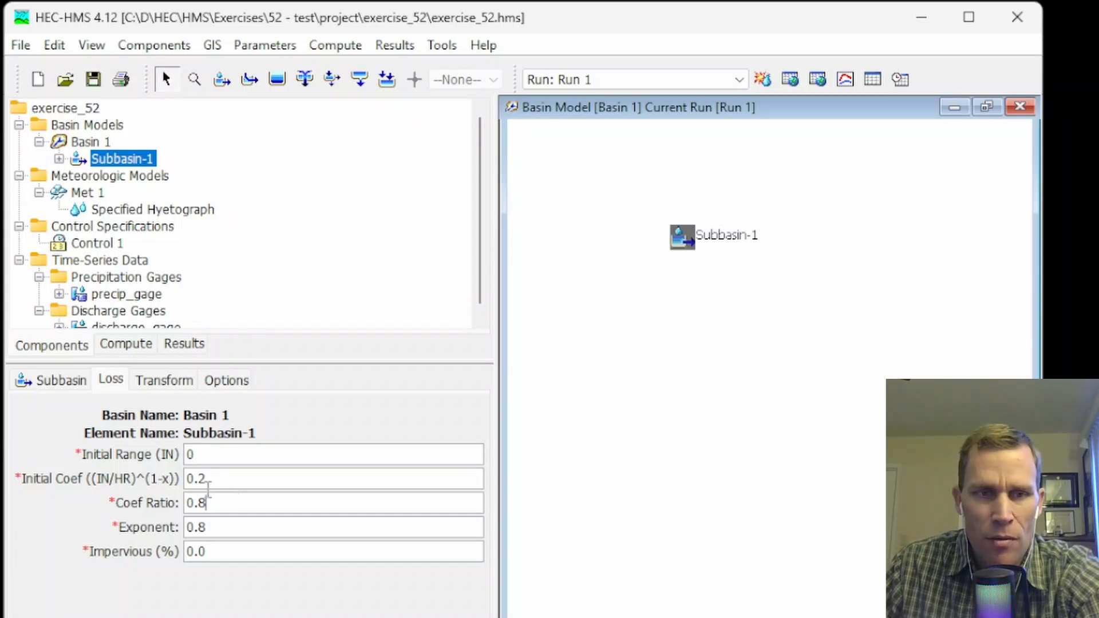
drag(225, 503, 174, 504)
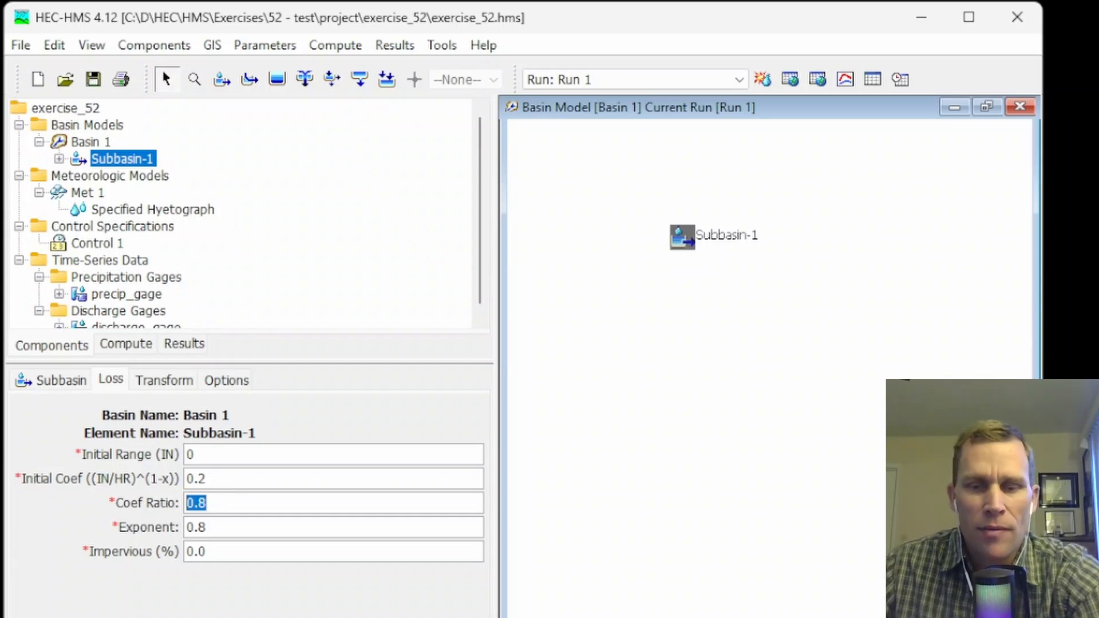
text(1.2)
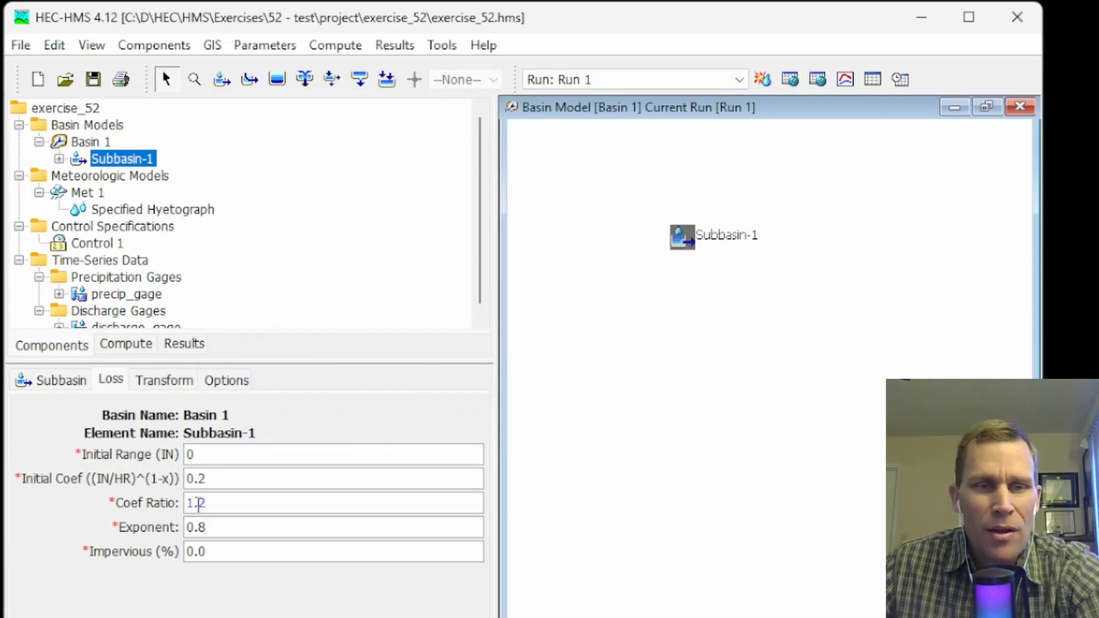
click(761, 79)
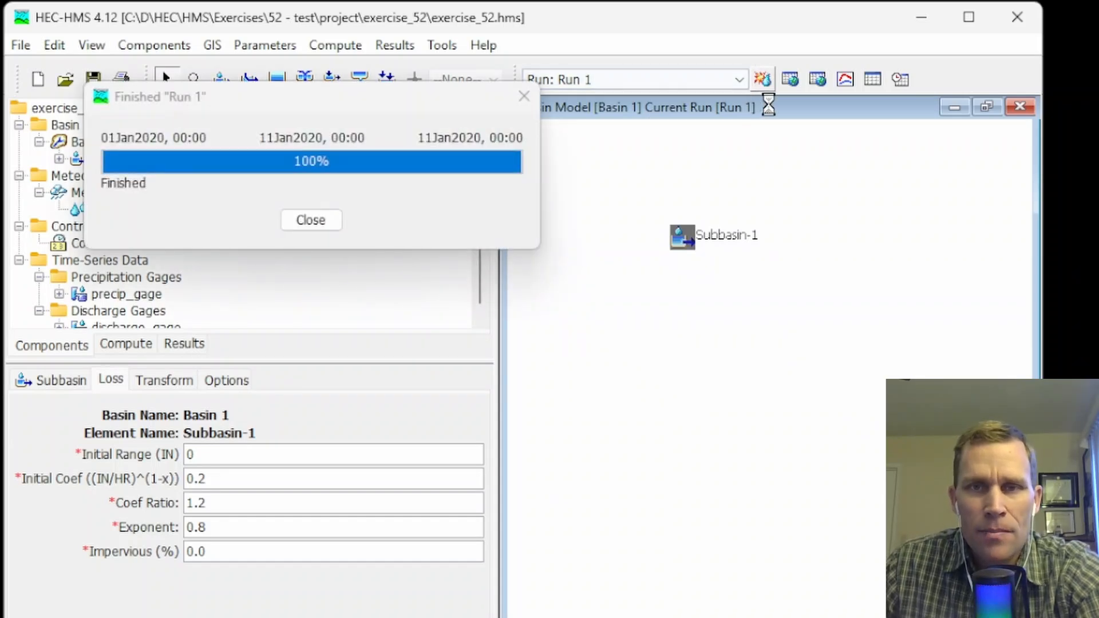
Check Subbasin-1's recomputed flow graph and summary fit statistics against the observed flow, and close both result windows.
click(844, 80)
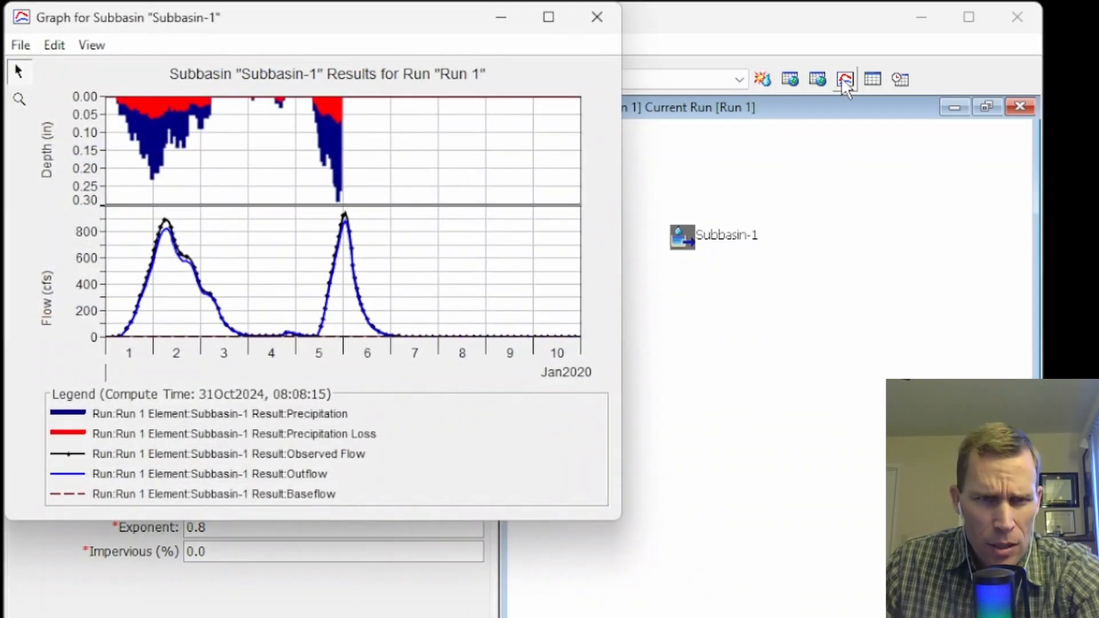
click(597, 17)
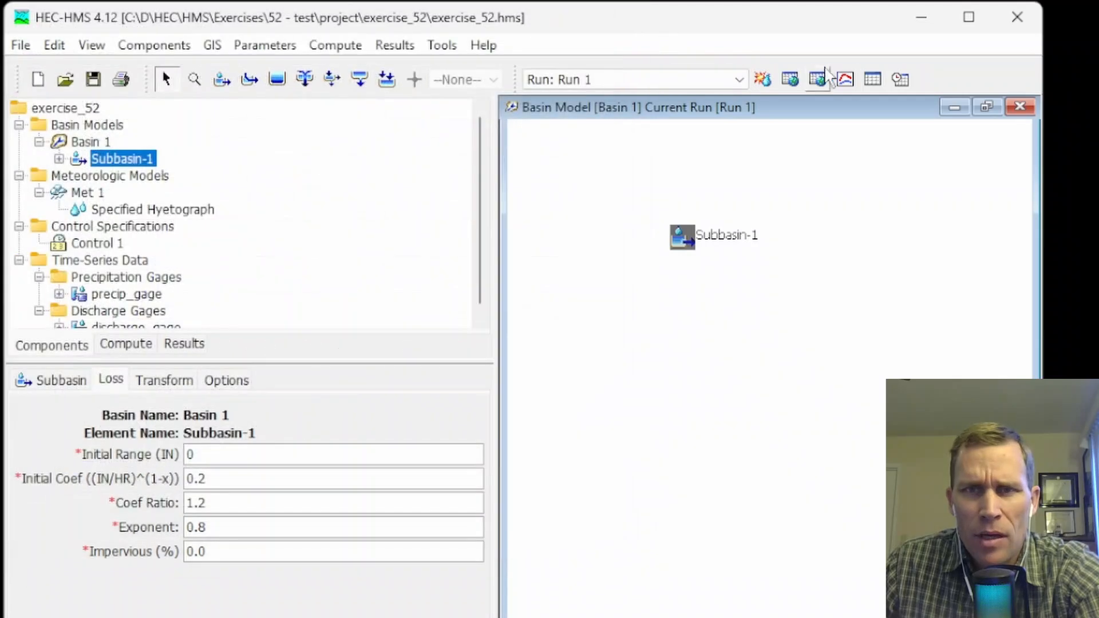
click(868, 81)
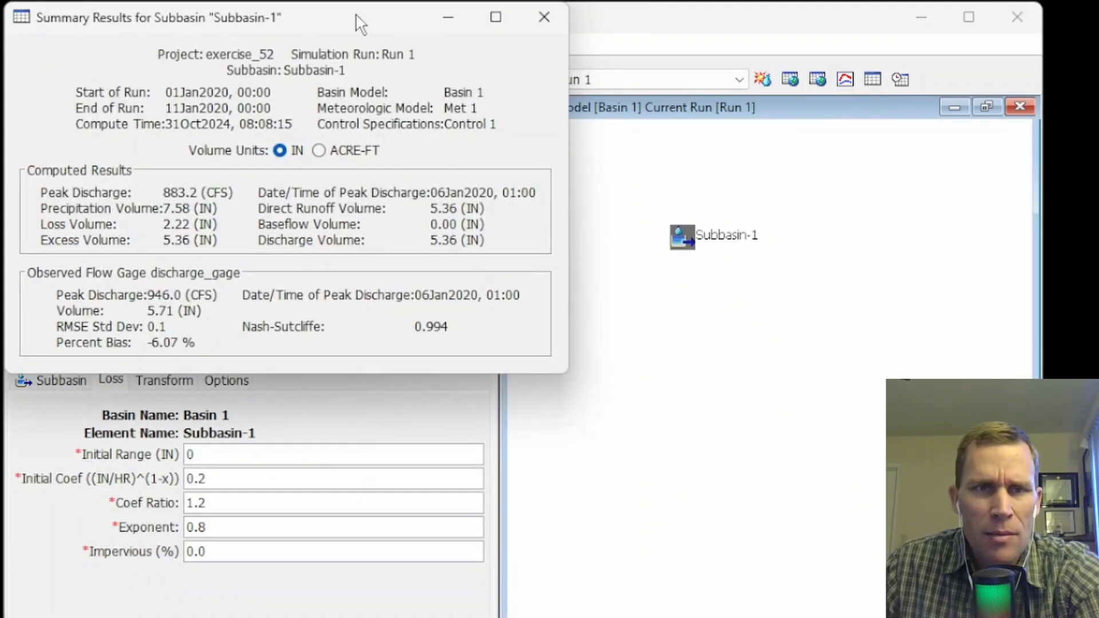
drag(355, 20, 440, 120)
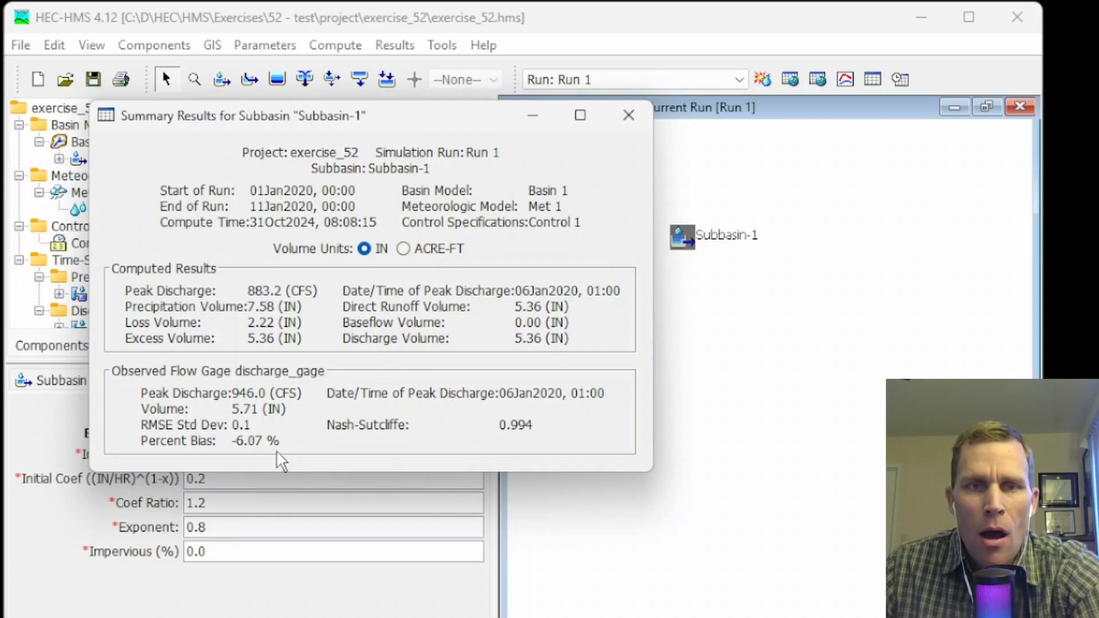
click(628, 116)
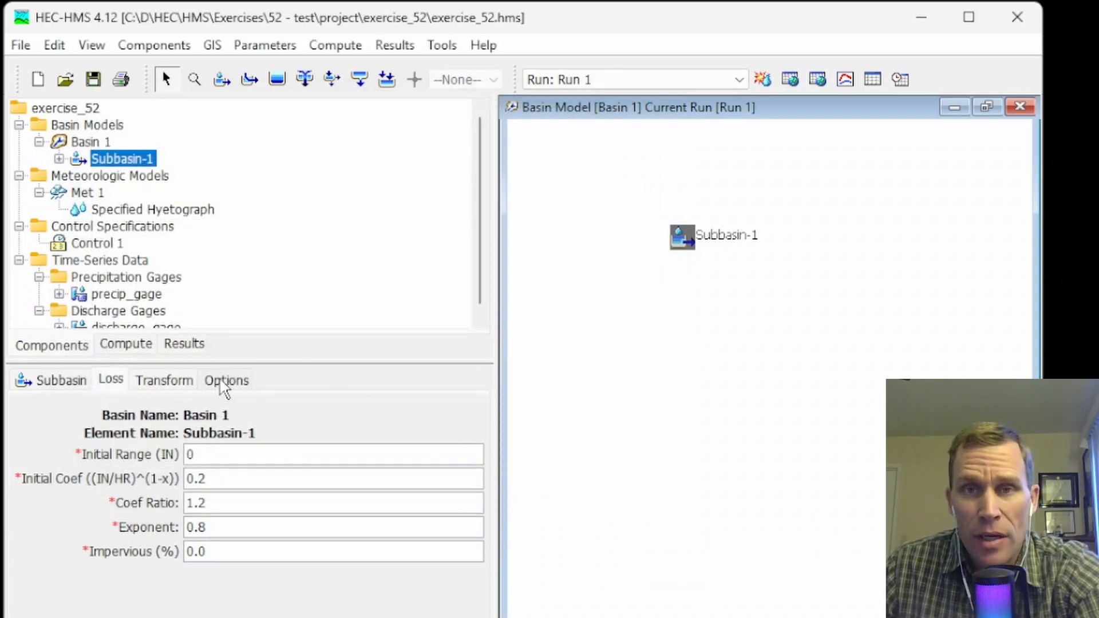
Create an optimization trial named Optimization 1 using basin model Basin 1 and meteorologic model Met 1.
click(335, 45)
click(375, 138)
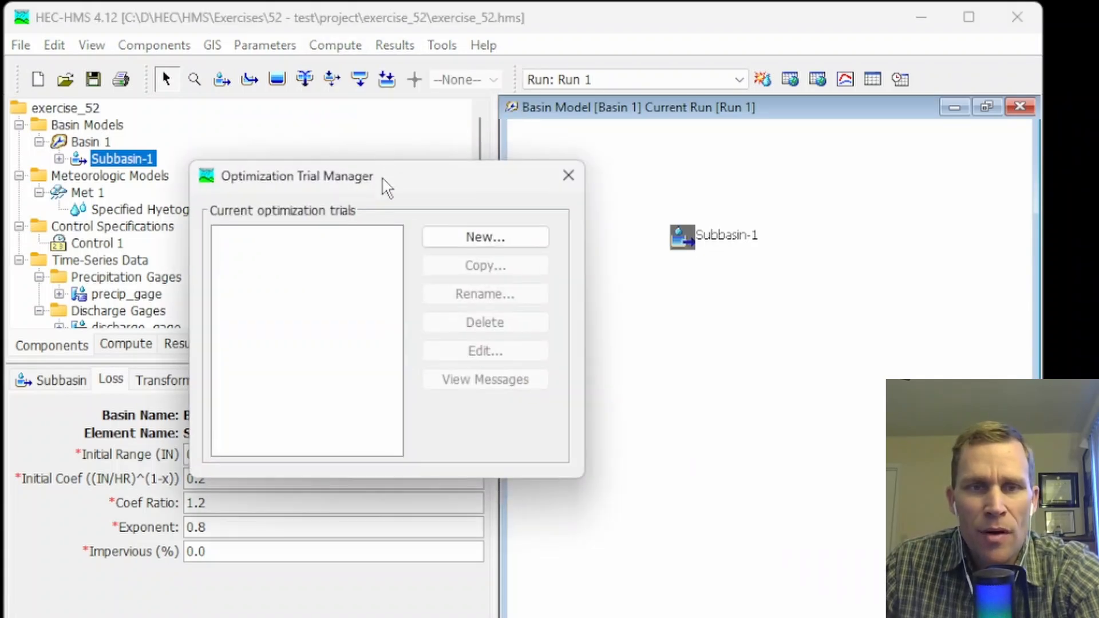
click(446, 237)
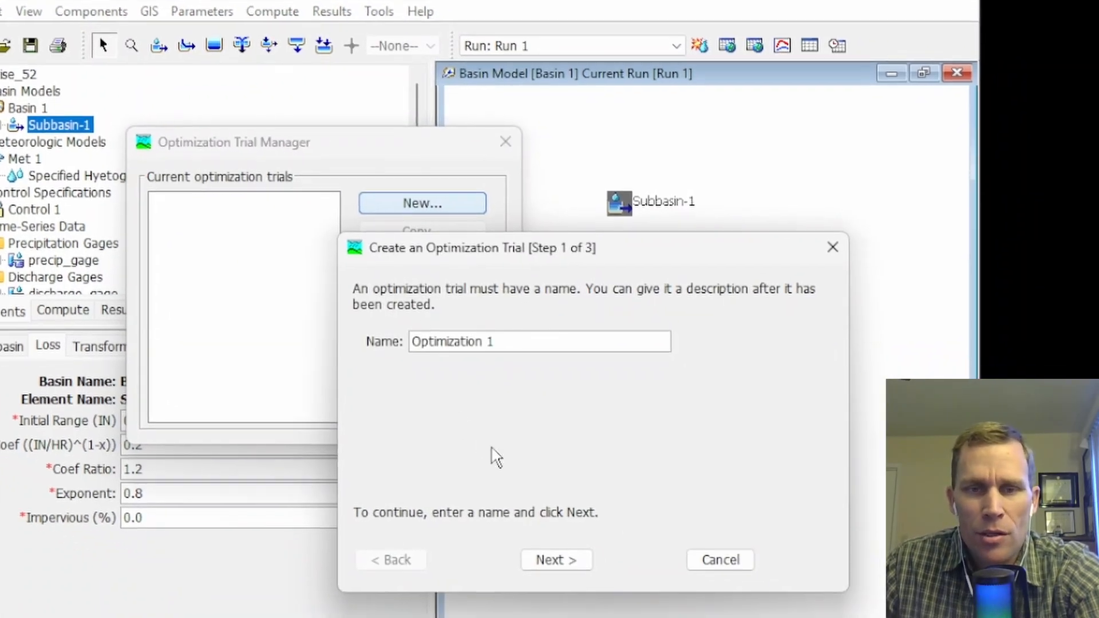
click(556, 567)
click(555, 564)
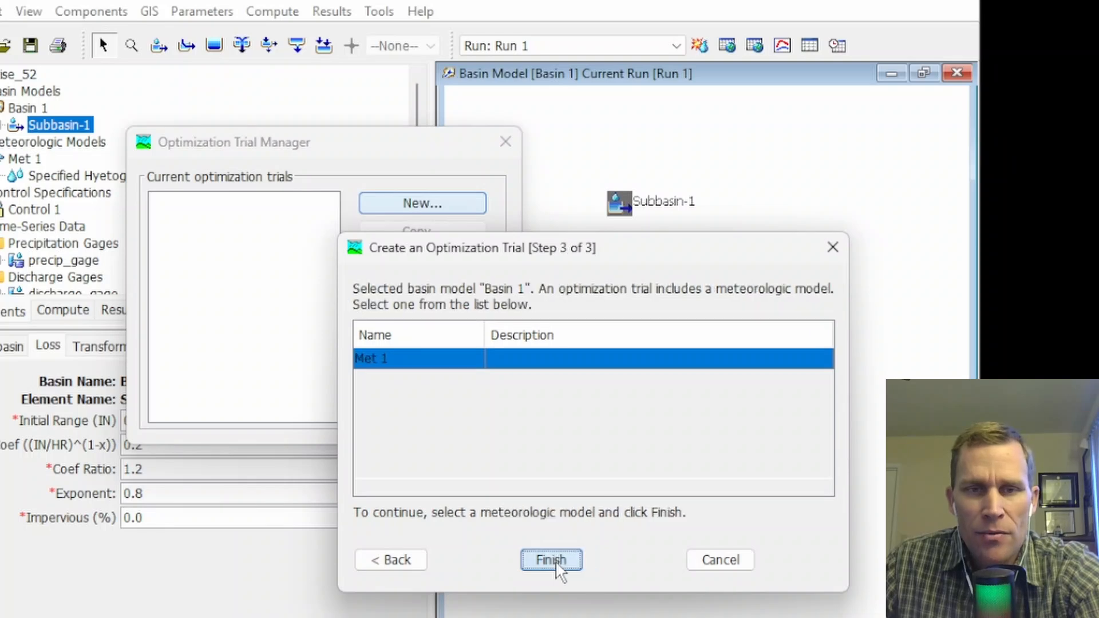
click(550, 561)
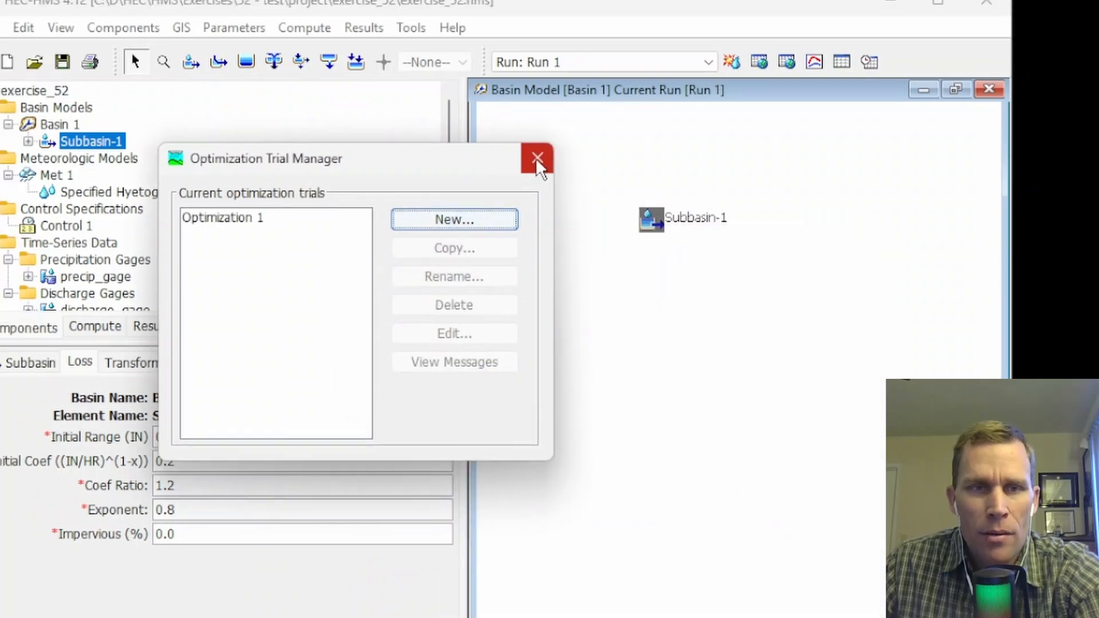
click(506, 141)
Set Optimization 1's time window from 01Jan2020 00:00 to 11Jan2020 00:00.
click(60, 311)
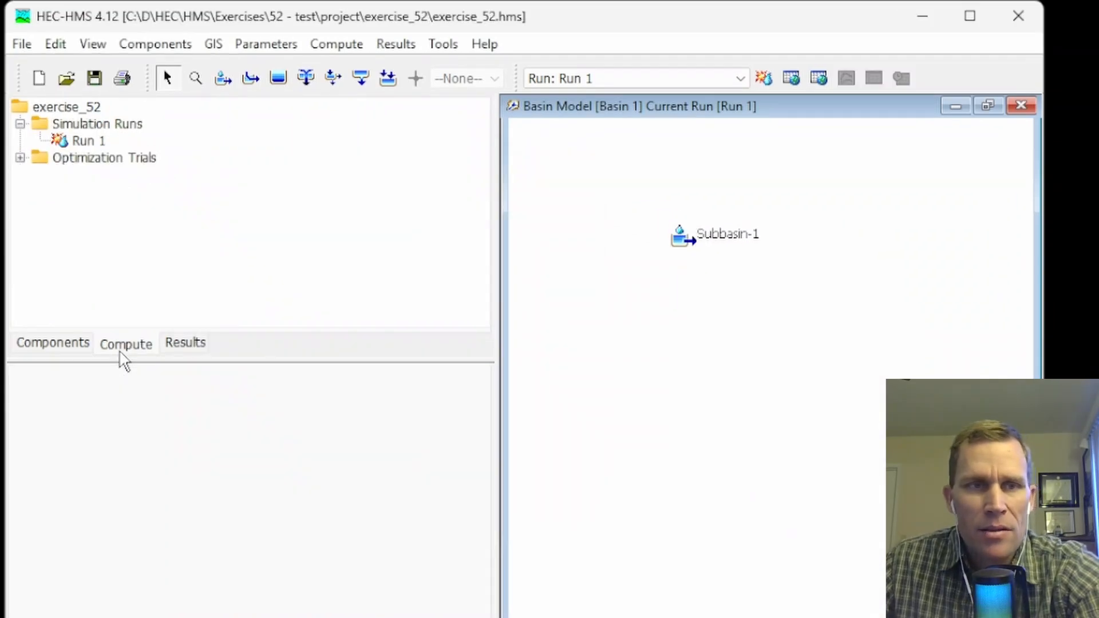
click(20, 158)
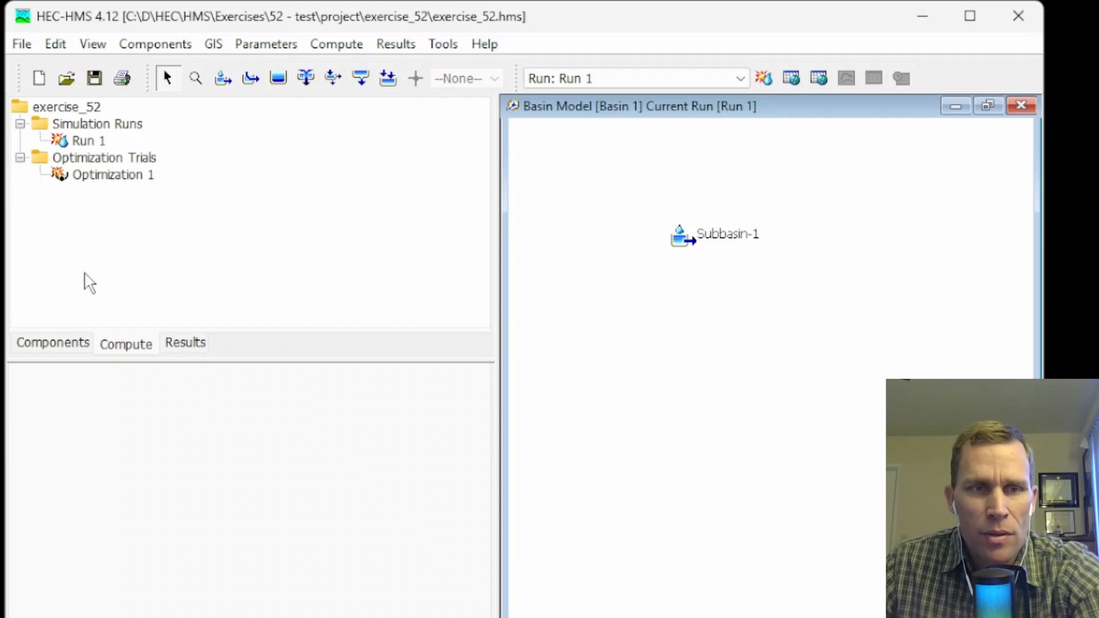
click(121, 347)
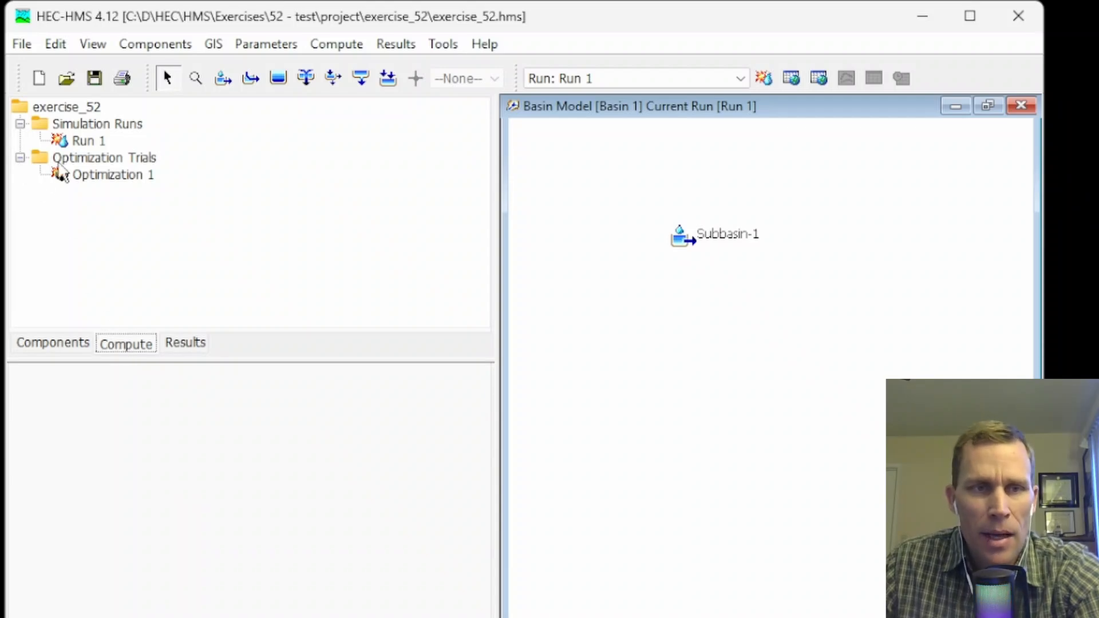
click(109, 177)
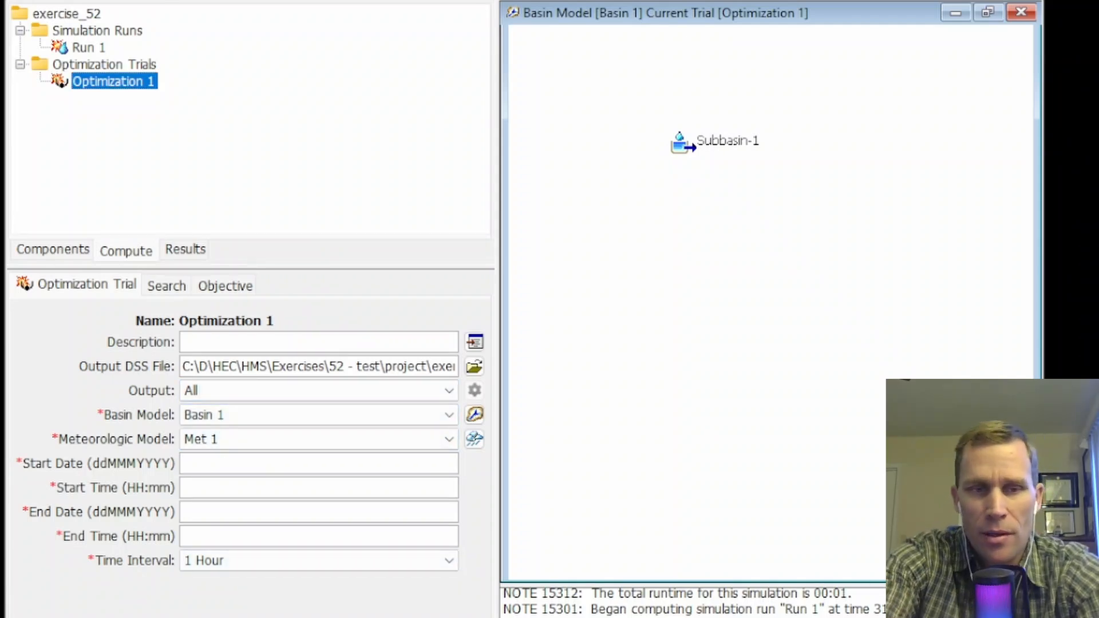
text(01Jan2020)
key(Tab)
text(00:00)
key(Tab)
text(11)
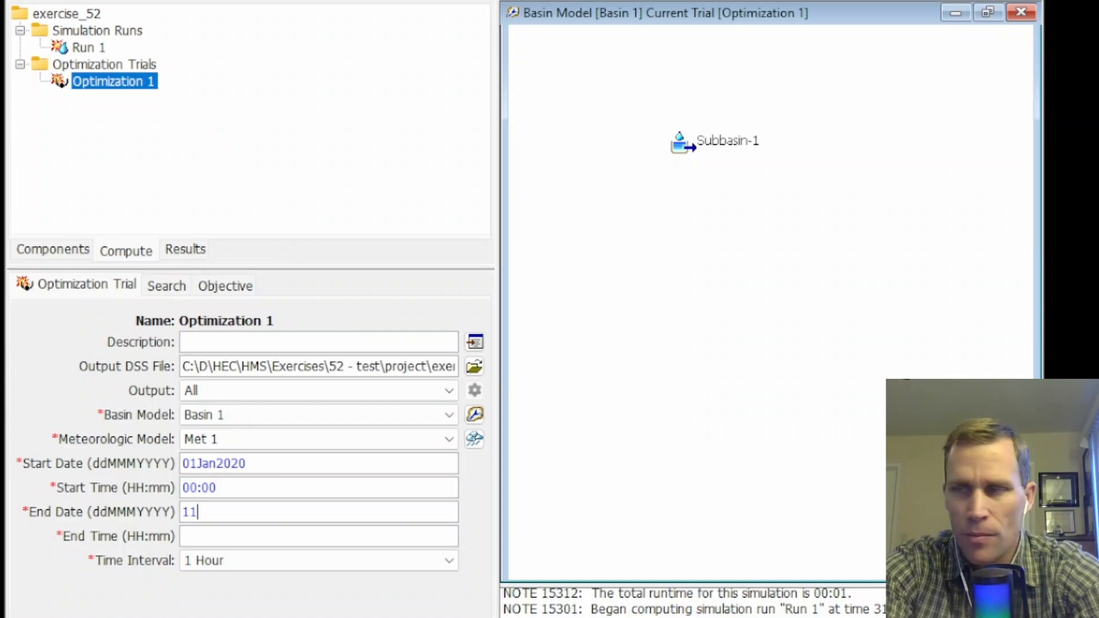
text(Jan2020)
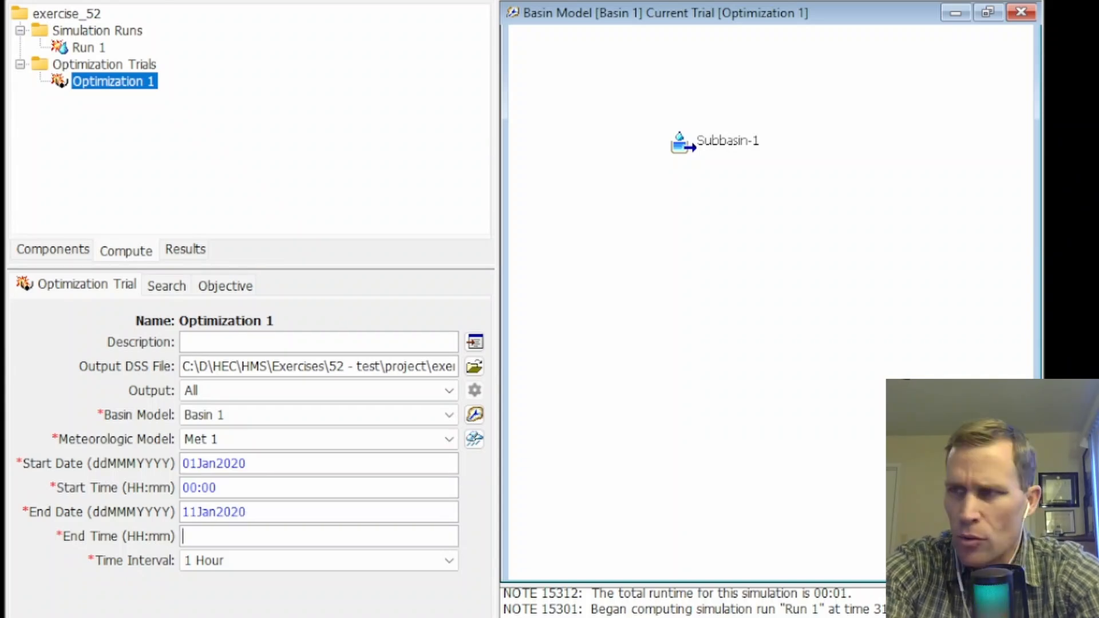
text(00:00)
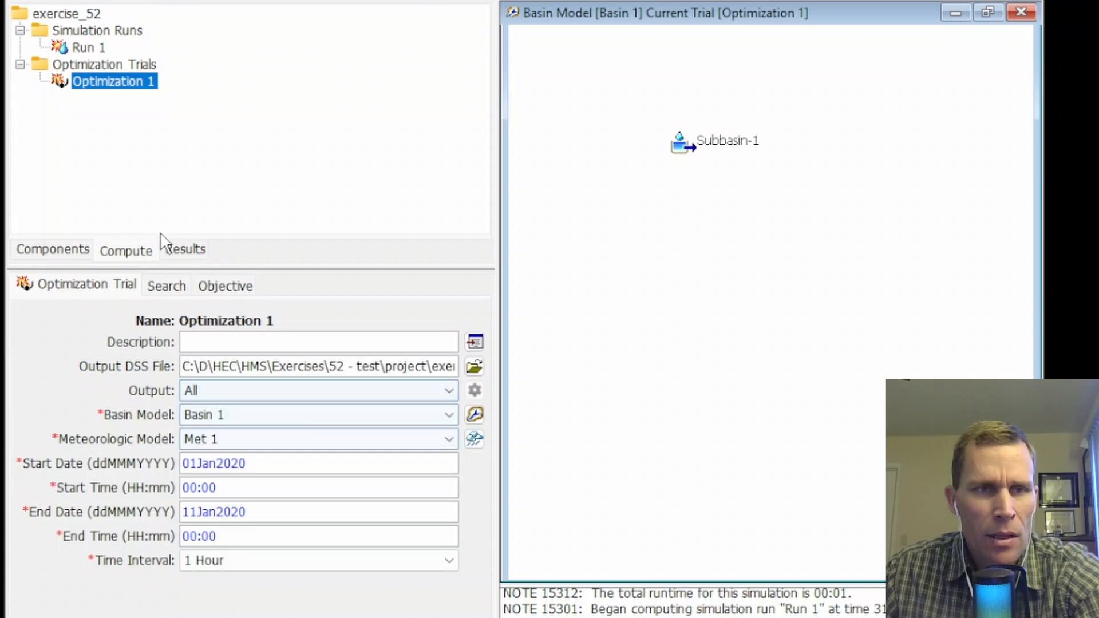
Check Optimization 1's search settings and set its objective time window to start 01Jan2020 at 00:00 and end 11Jan2020.
click(159, 289)
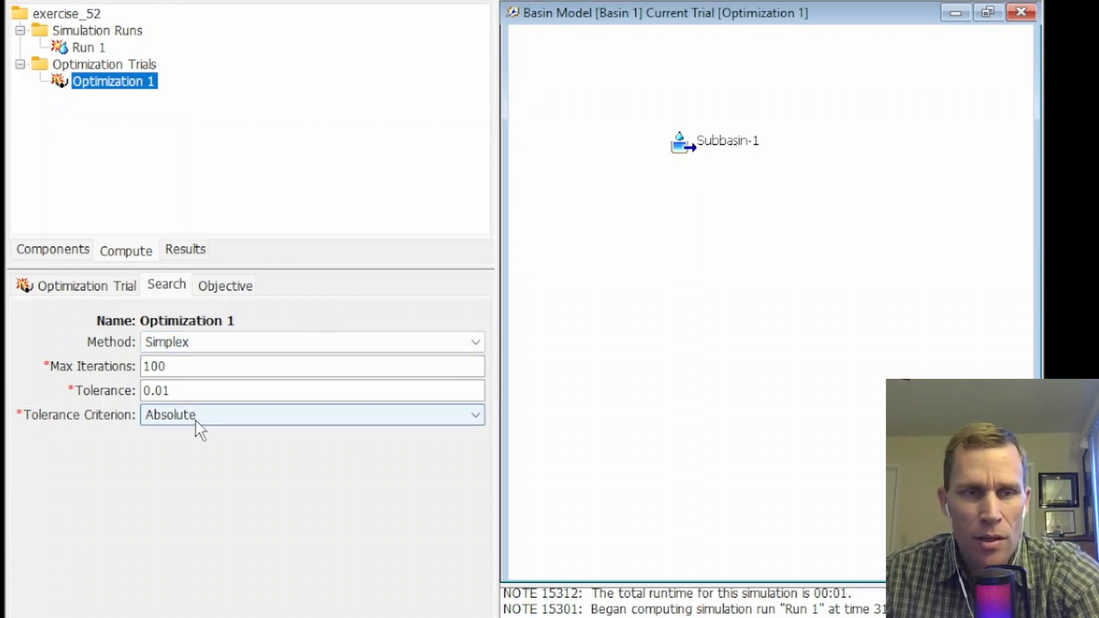
click(228, 291)
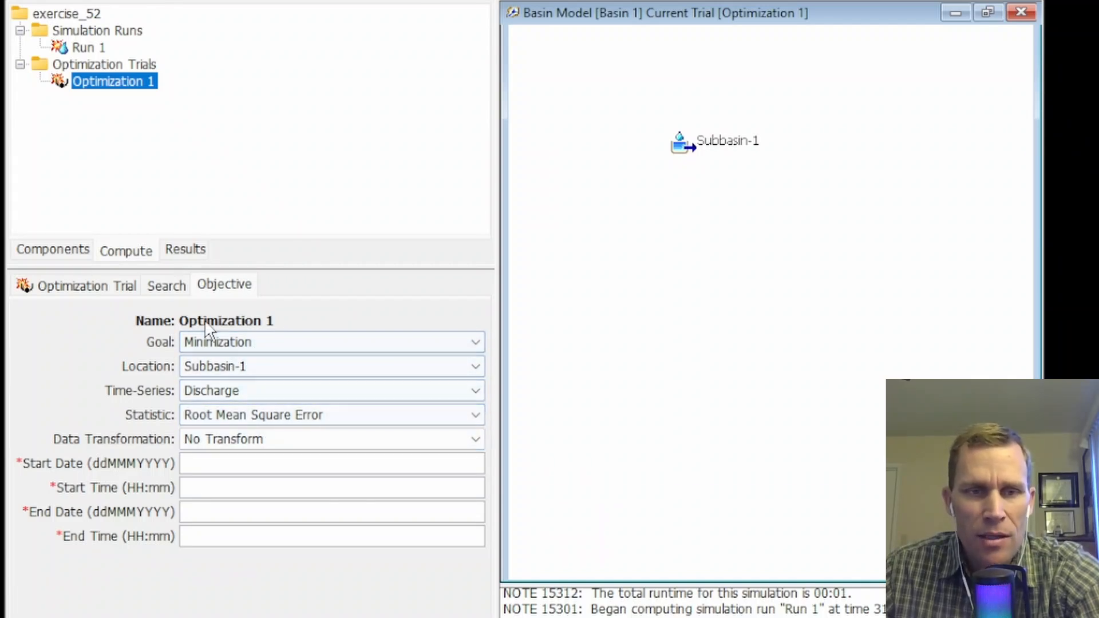
click(221, 462)
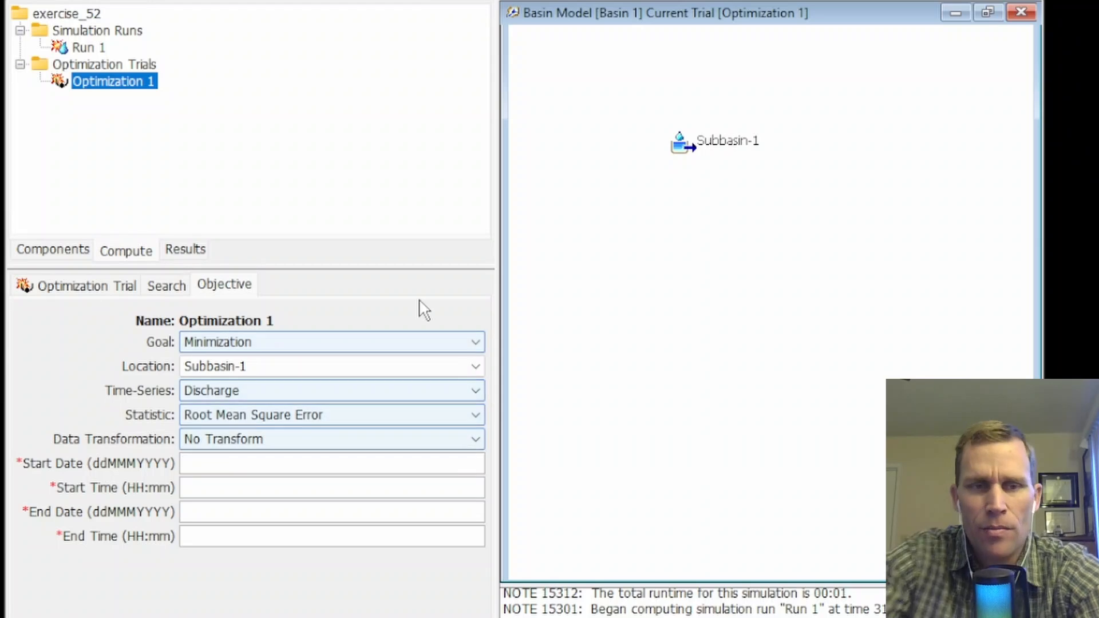
text(01)
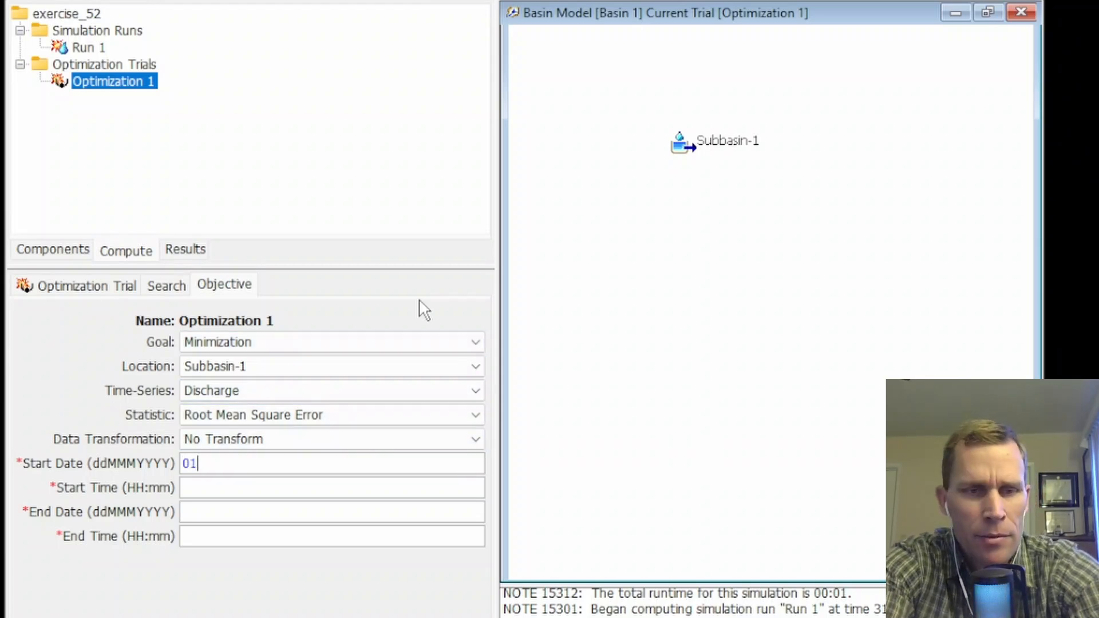
text(Jan2020)
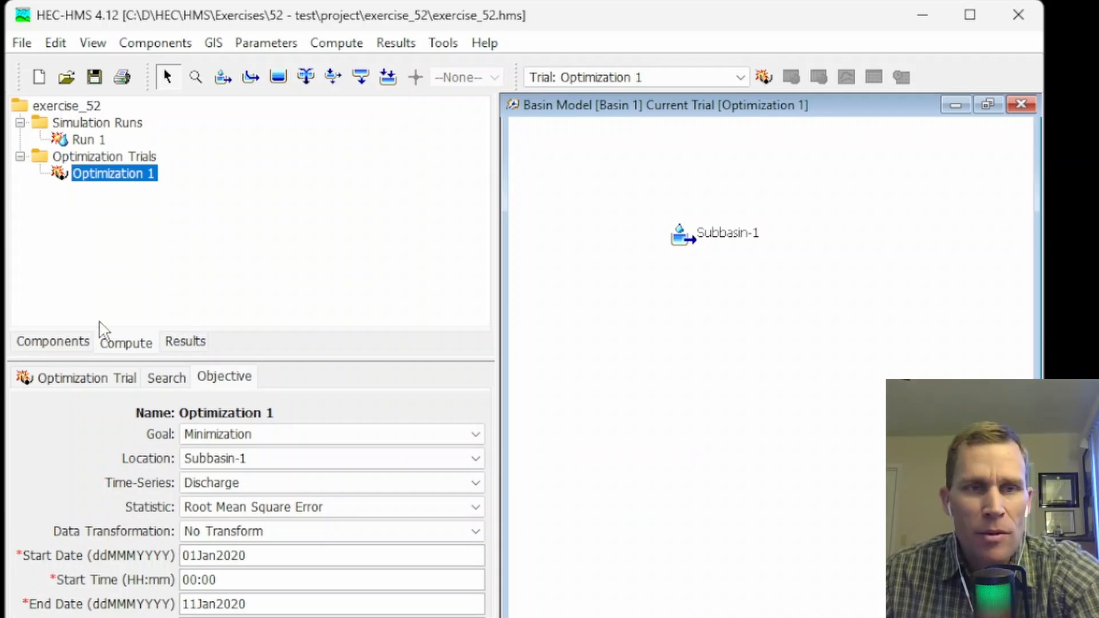
Add a parameter to the Optimization 1 trial.
right_click(117, 178)
click(154, 321)
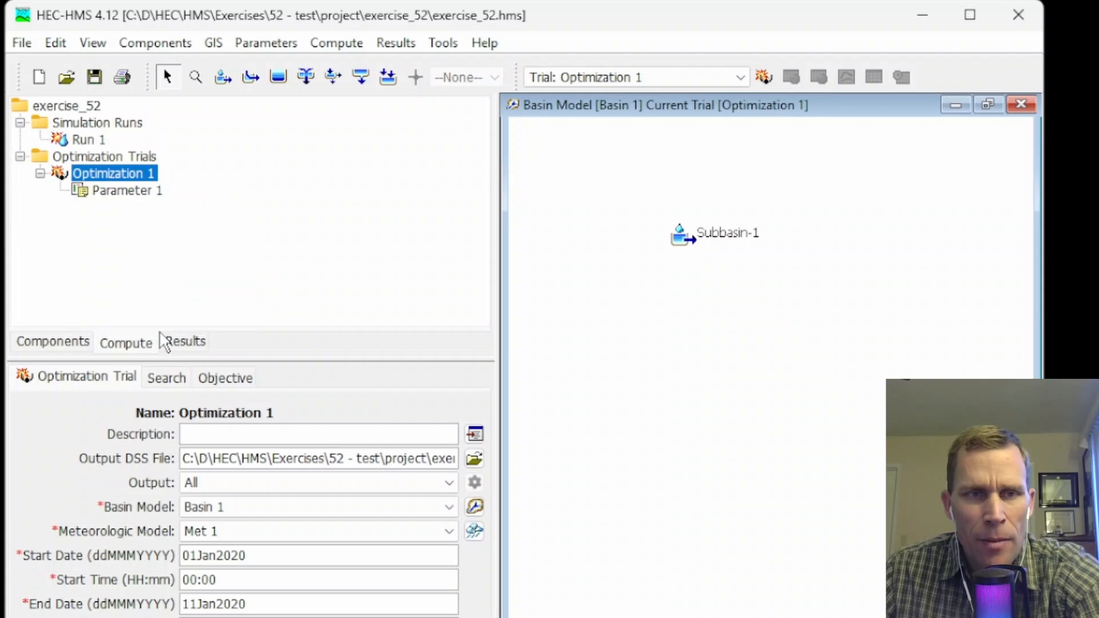
Add two more parameters to the Optimization 1 trial.
right_click(104, 174)
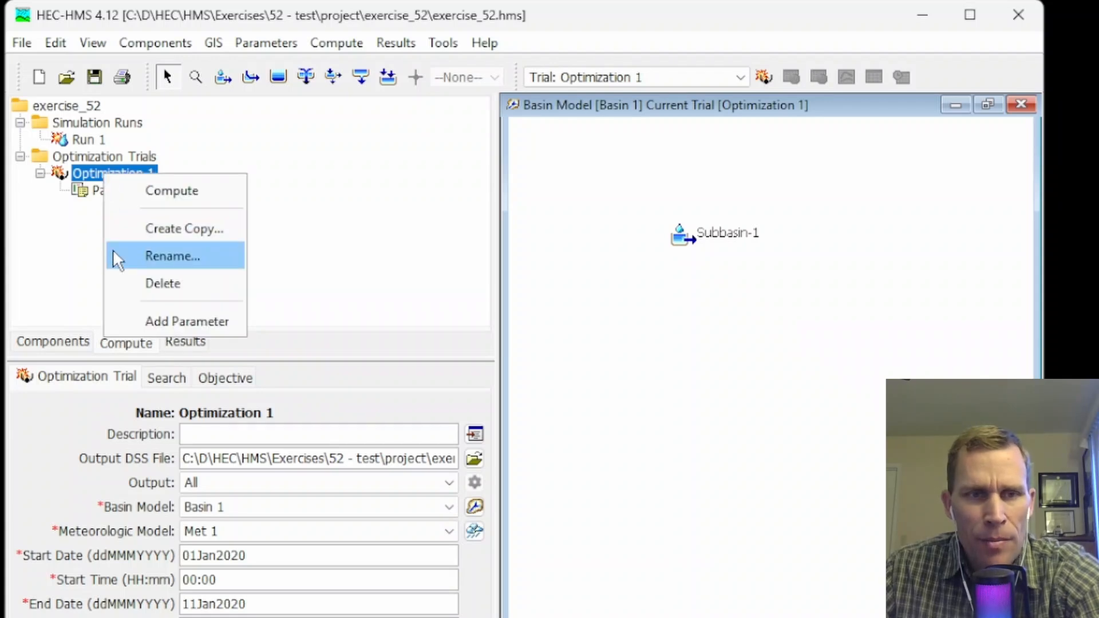
click(150, 319)
right_click(113, 180)
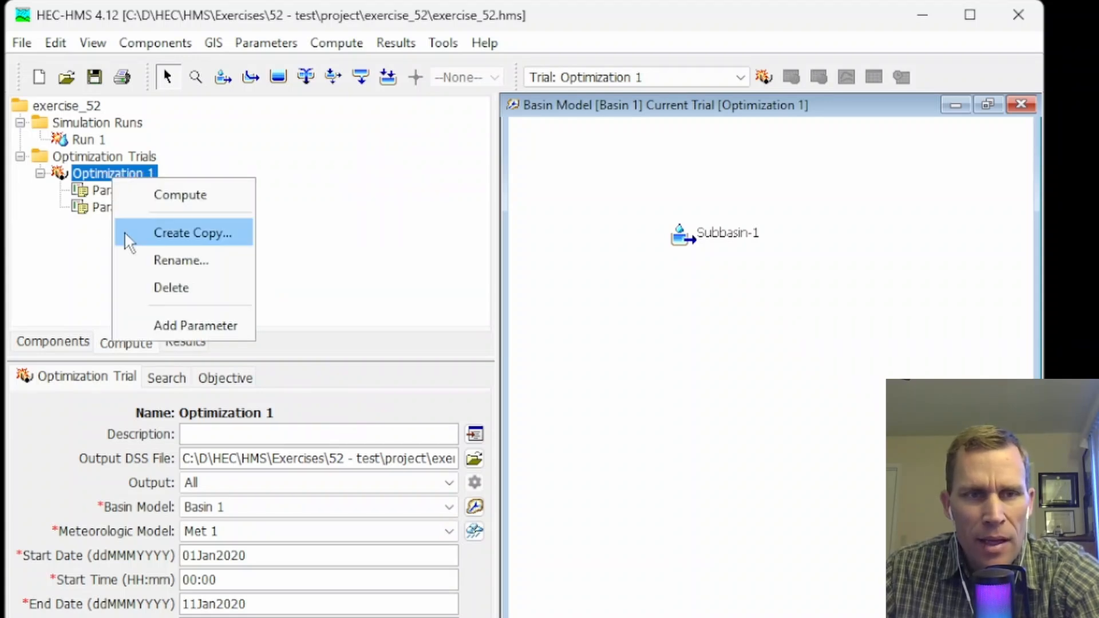
click(157, 320)
Set Parameter 1 to Subbasin-1's Exponential - Initial Coefficient, with a minimum of 0 and a maximum of 0.3.
click(120, 194)
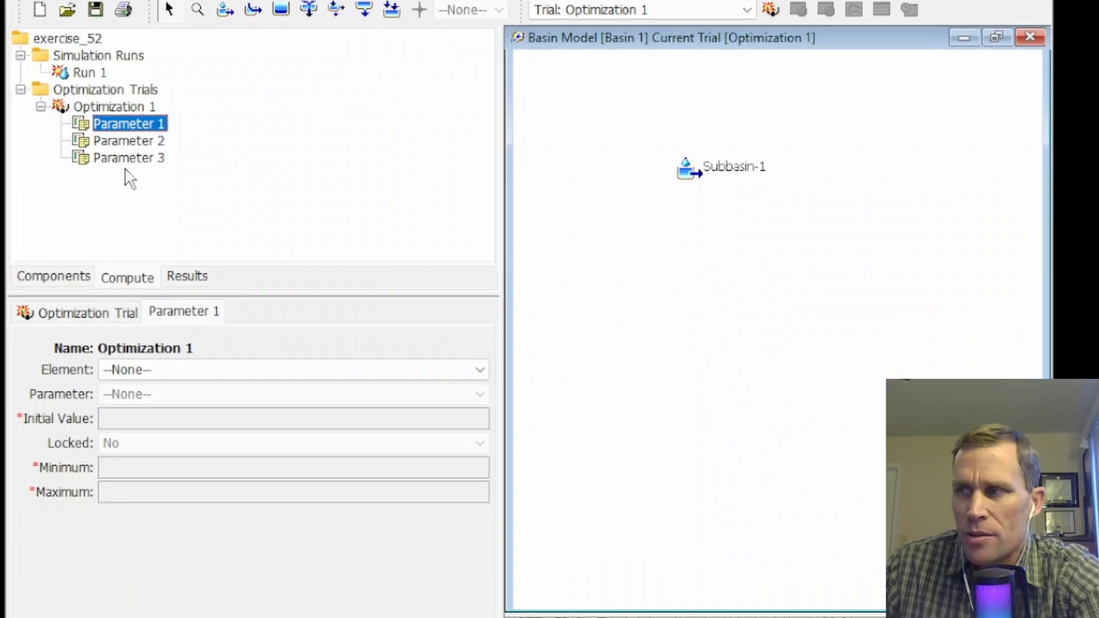
click(153, 346)
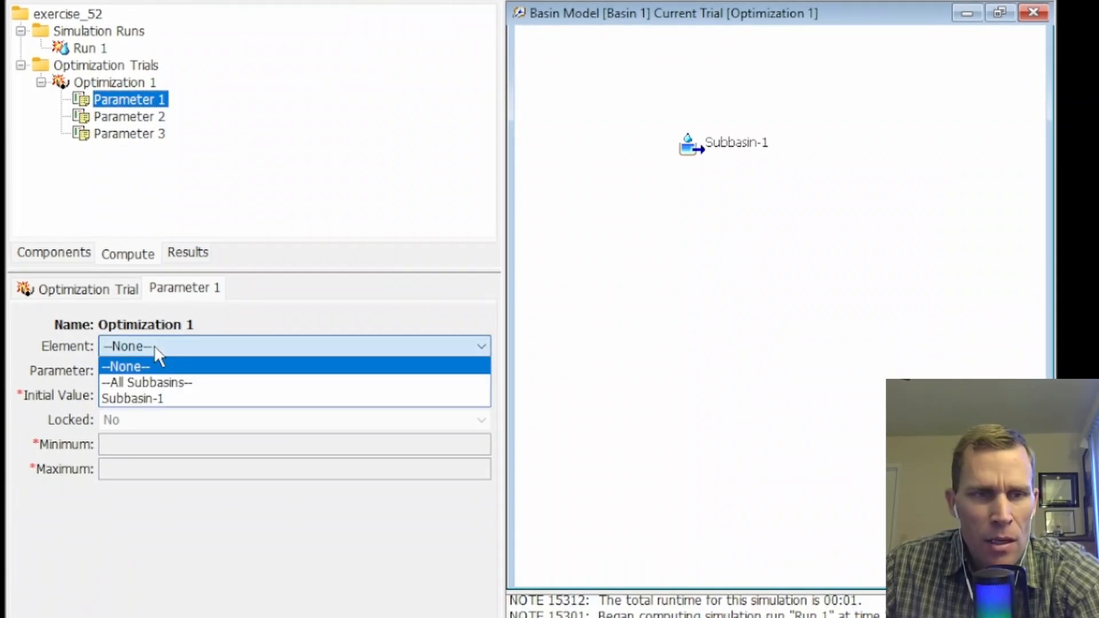
click(166, 398)
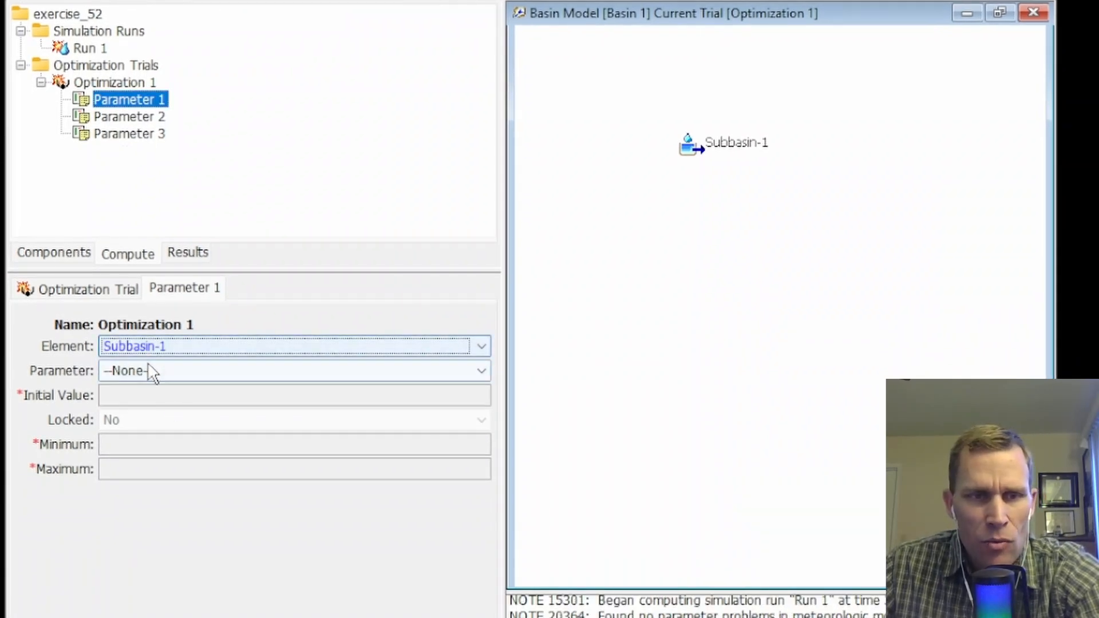
click(146, 371)
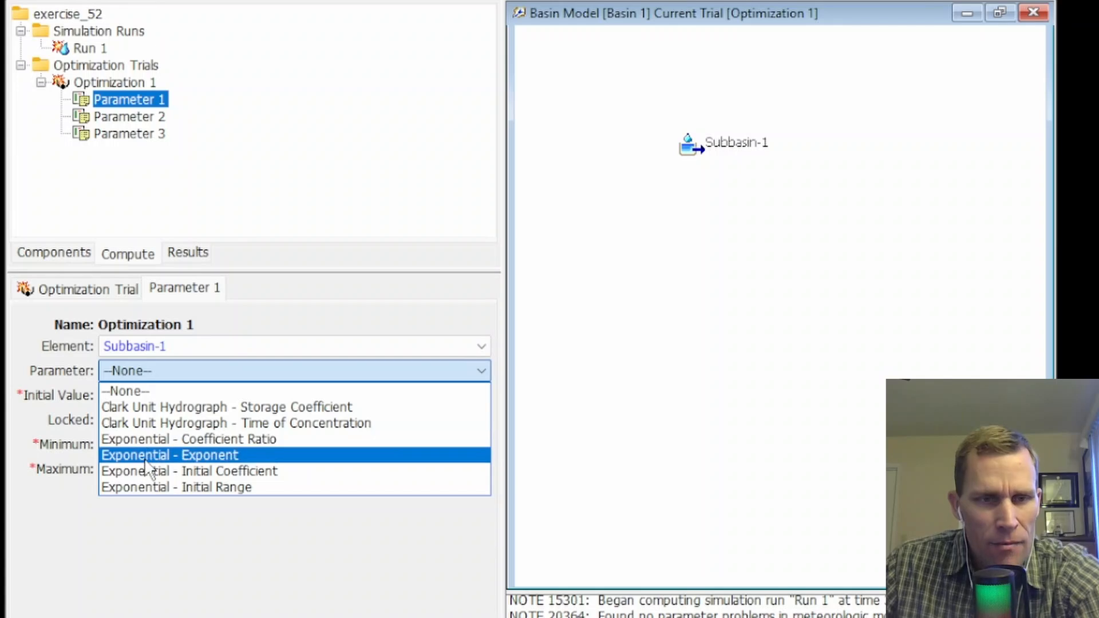
click(197, 470)
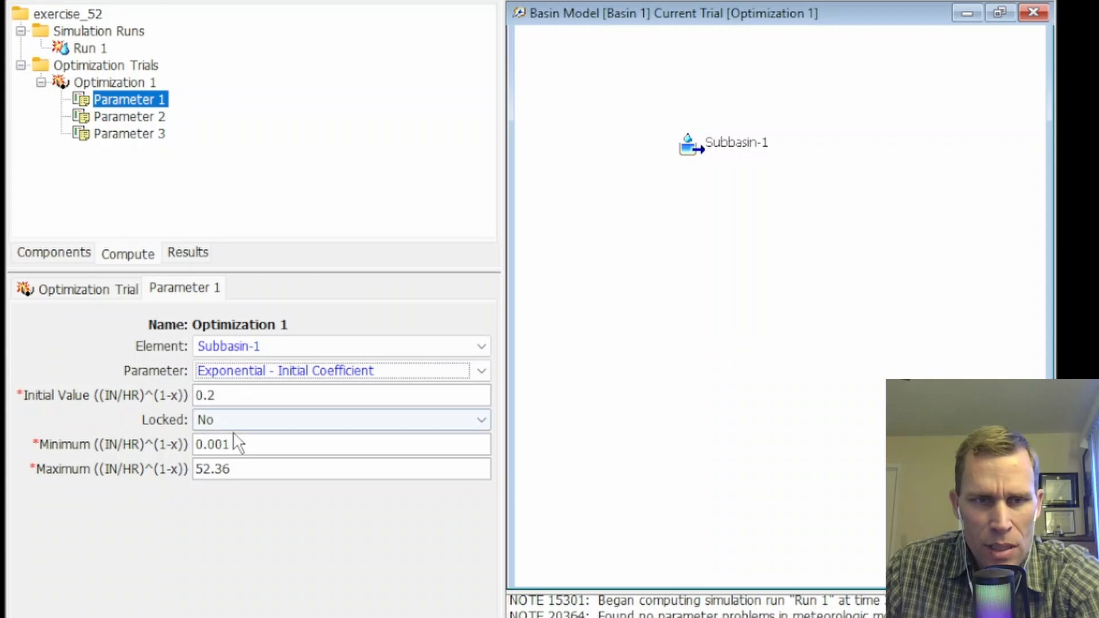
drag(238, 445, 196, 444)
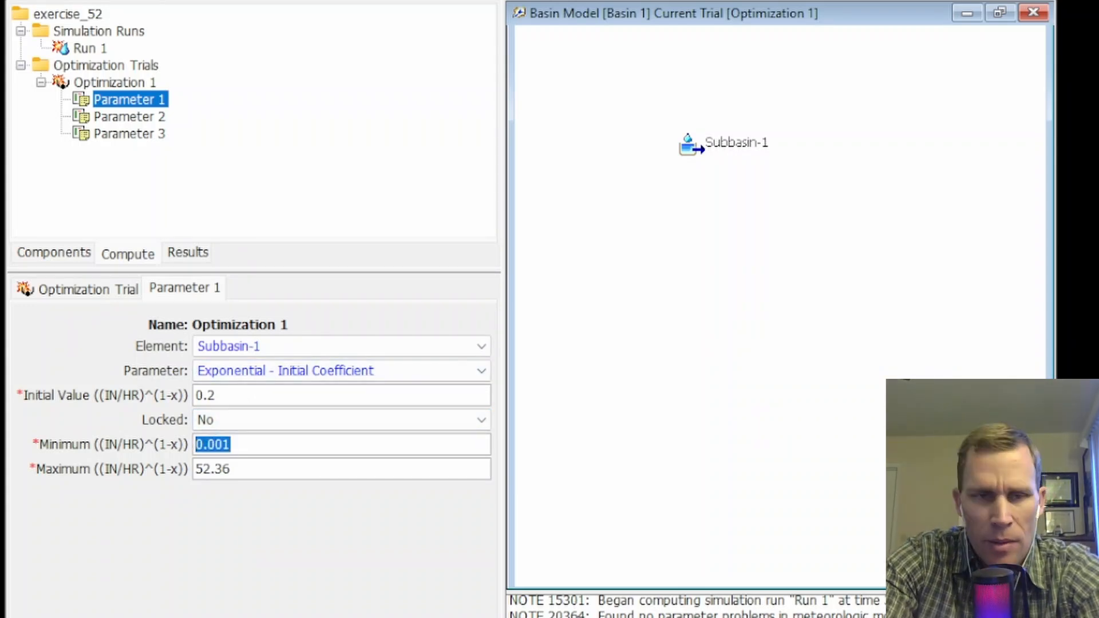
text(0)
key(Tab)
text(0.32)
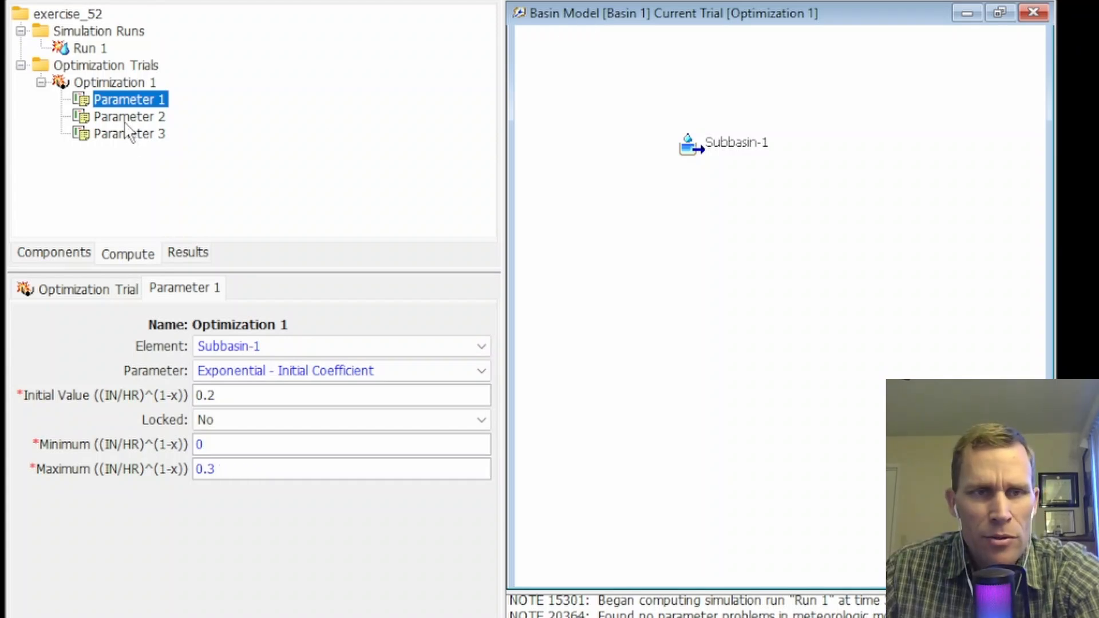
Set Parameter 2 to Subbasin-1's Exponential - Coefficient Ratio, with a minimum of 0.3 and a maximum of 2.
click(129, 117)
click(179, 346)
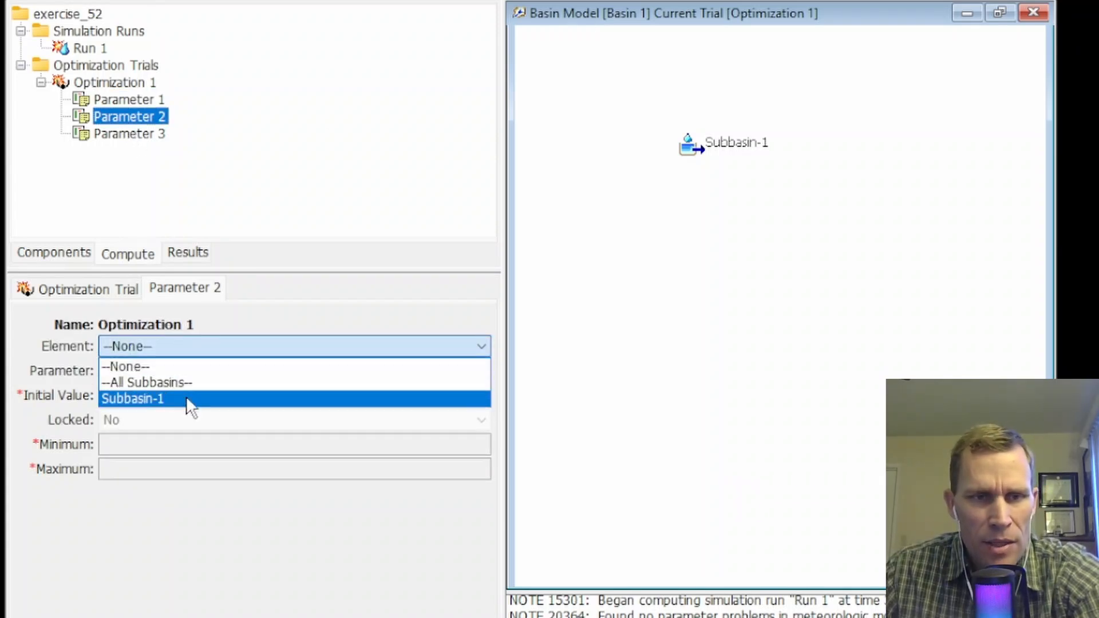
click(187, 398)
click(170, 371)
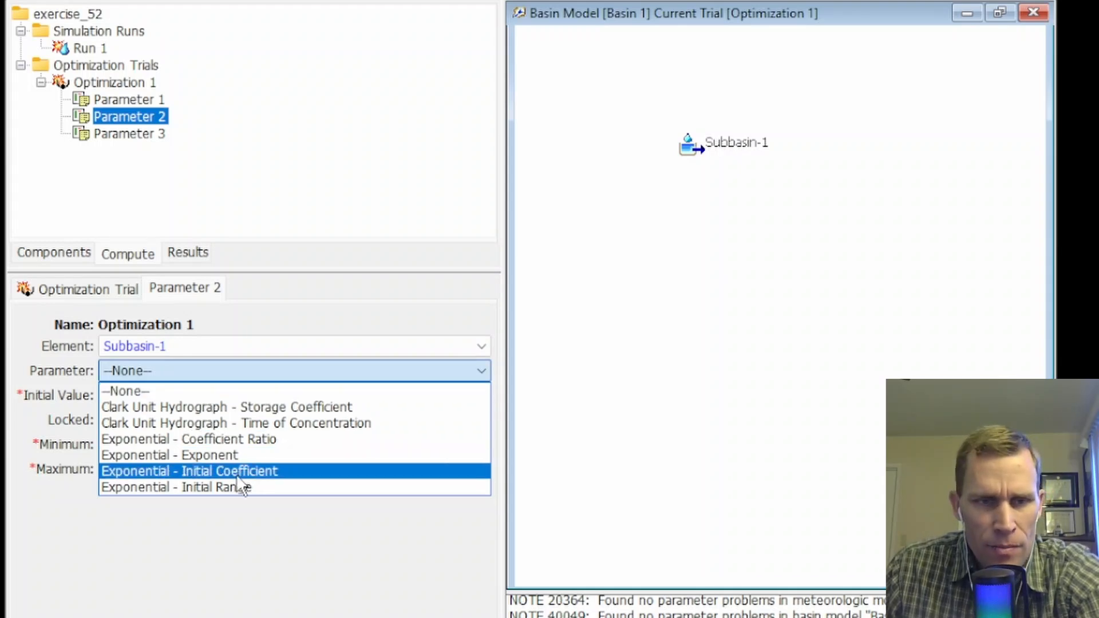
click(230, 444)
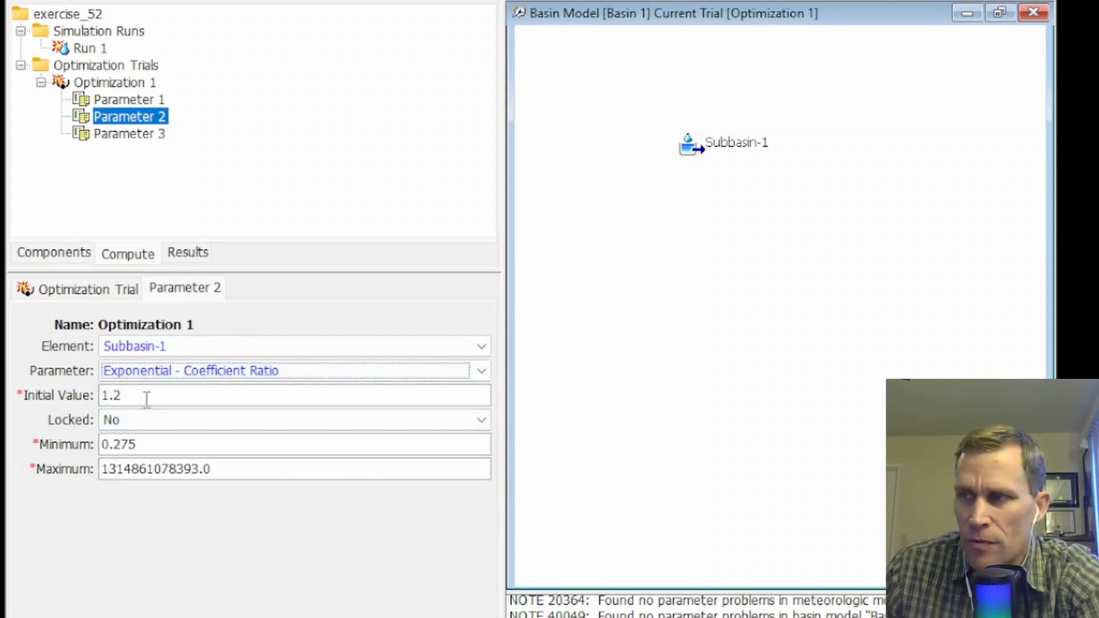
click(155, 444)
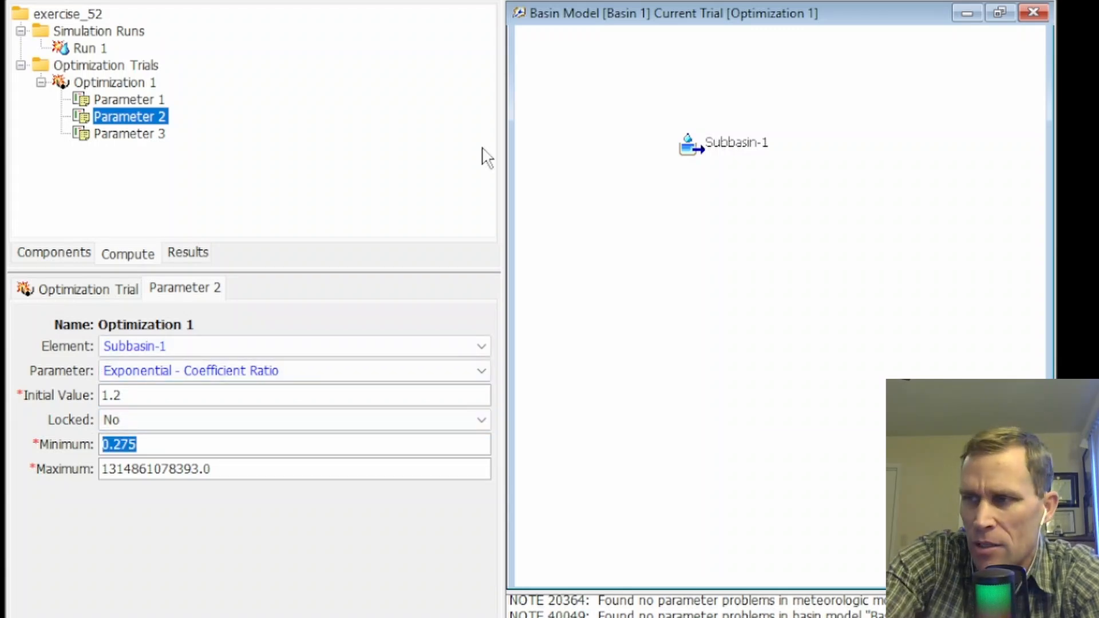
text(0.3)
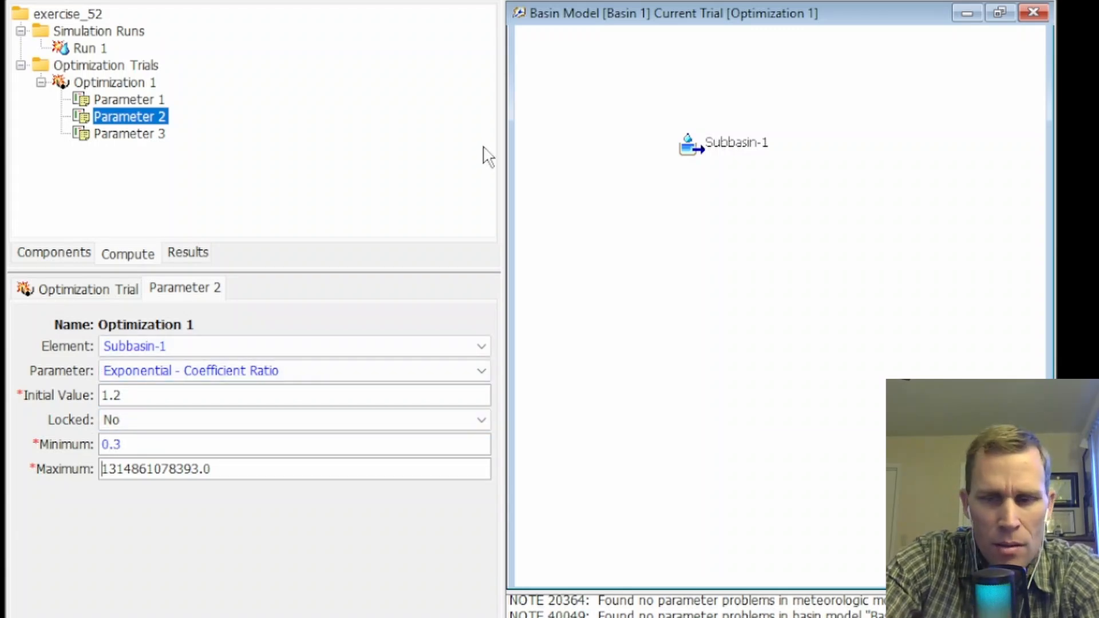
key(ctrl+a)
text(2)
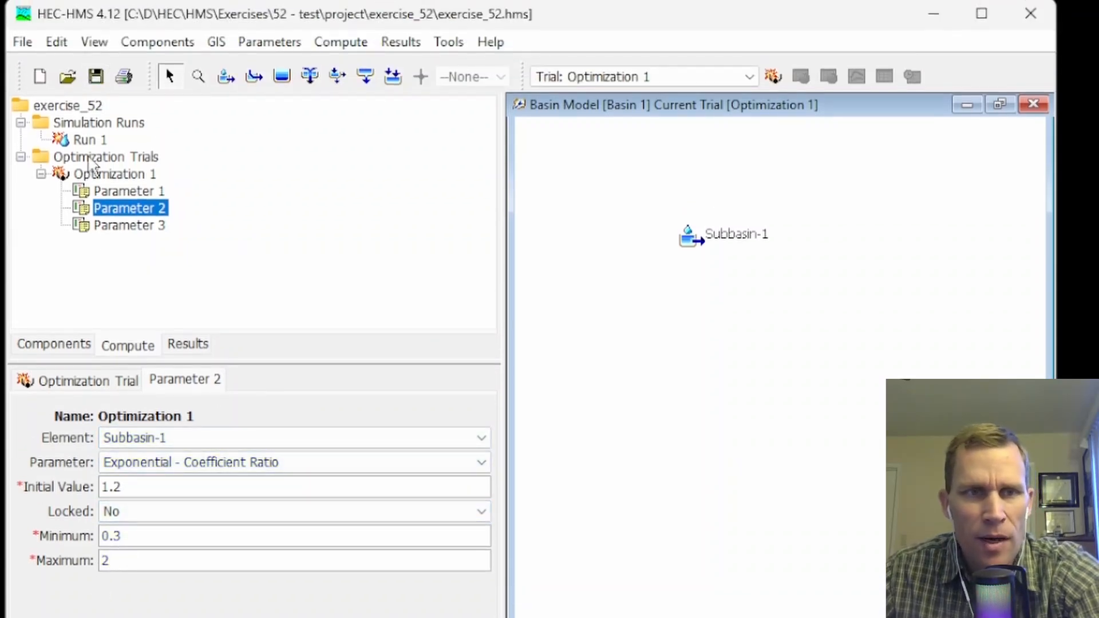
Set Parameter 3 to Subbasin-1's Exponential - Exponent, with minimum 0.3 and maximum 0.99, and save the project.
click(121, 228)
click(166, 438)
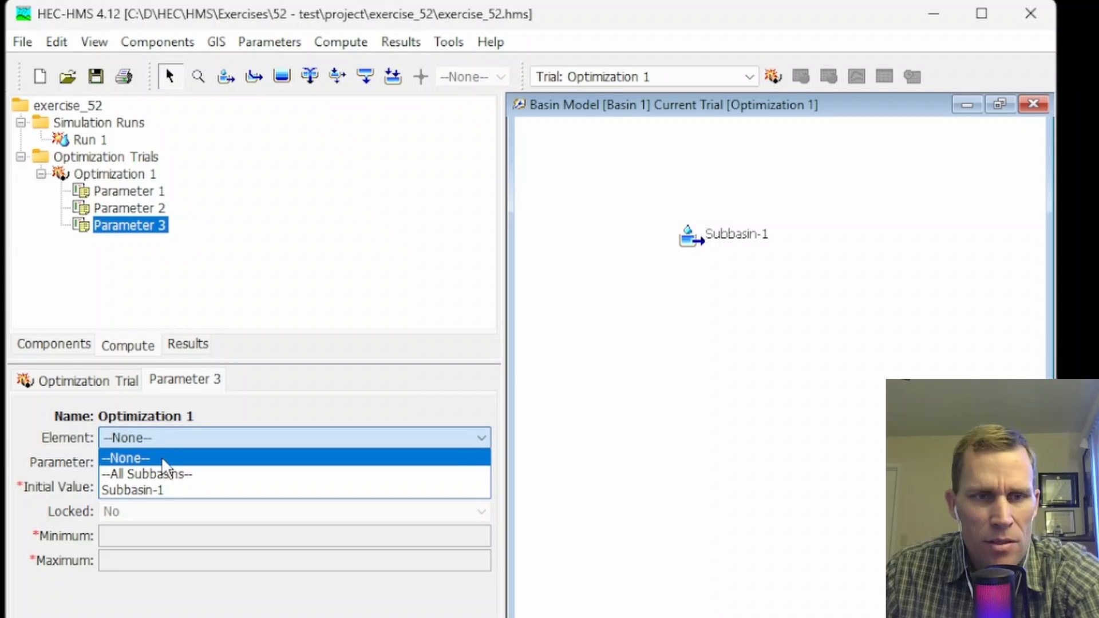
click(145, 486)
click(152, 462)
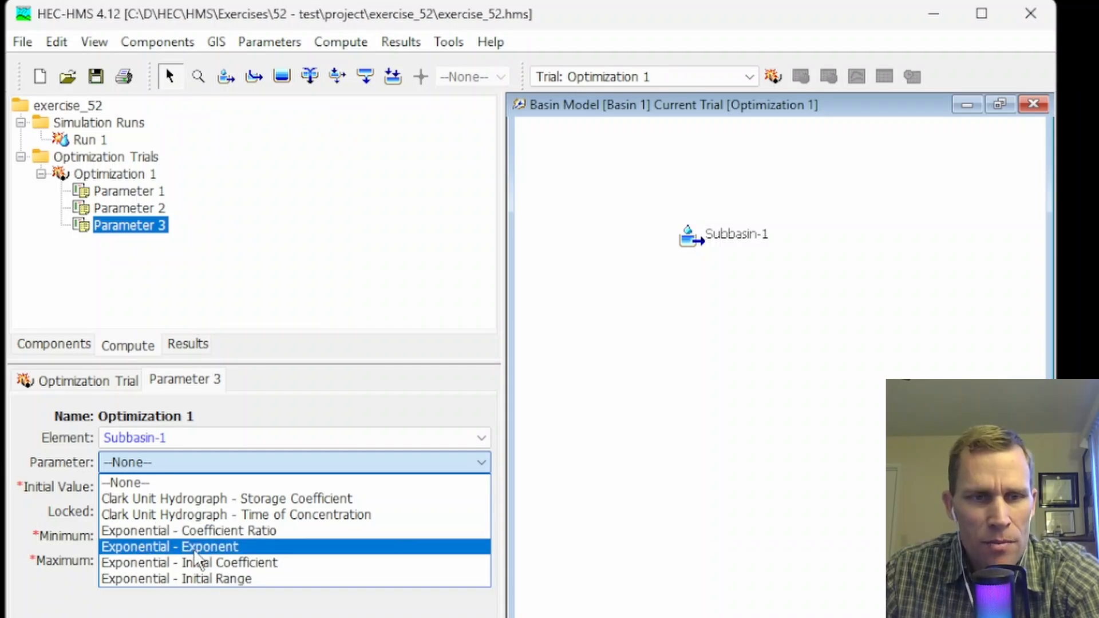
click(160, 548)
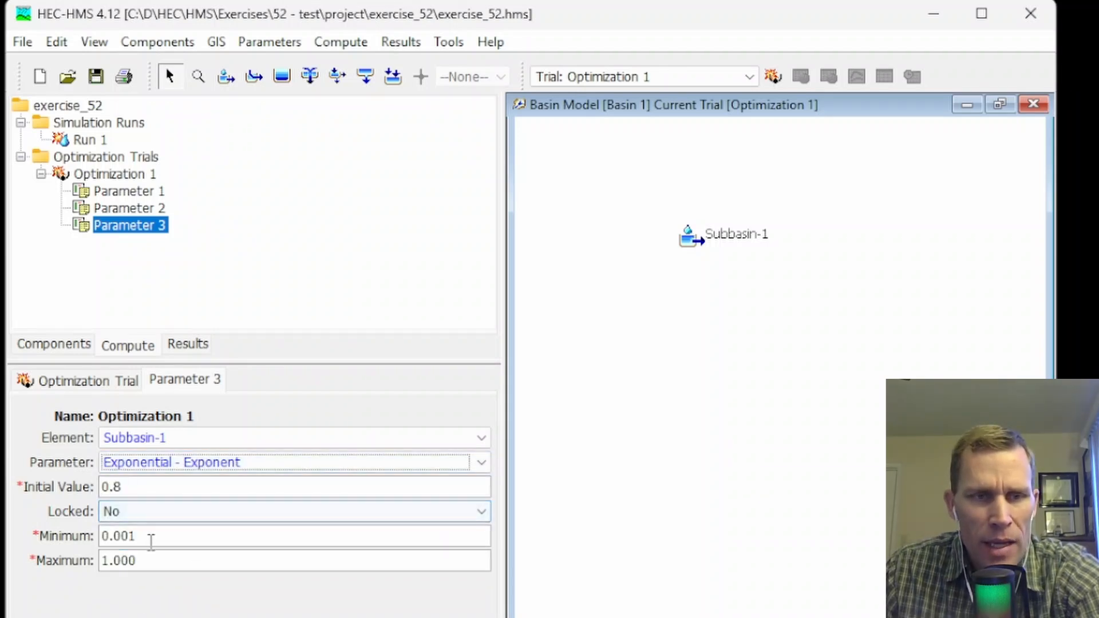
drag(152, 540, 85, 530)
text(0.99)
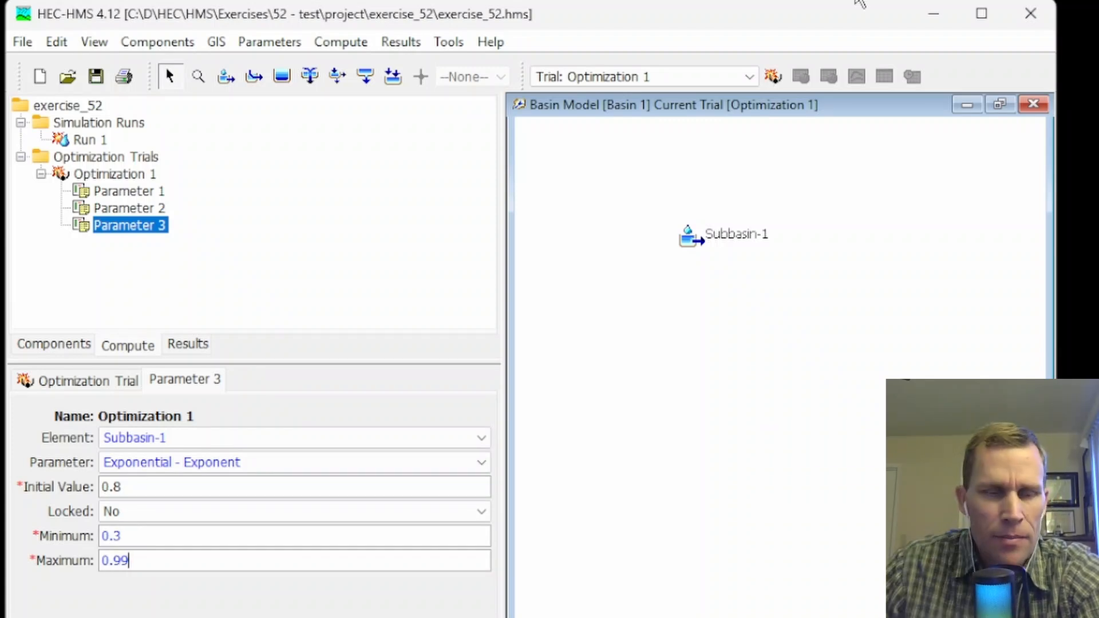
click(96, 76)
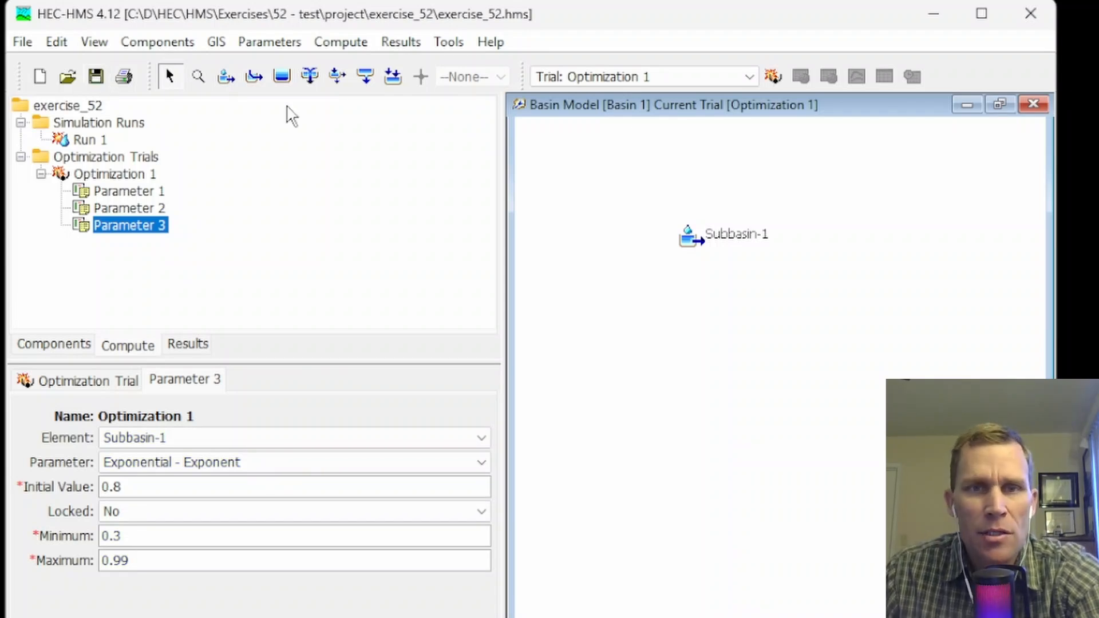
Select the Optimization 1 trial and compute it.
click(600, 76)
click(597, 125)
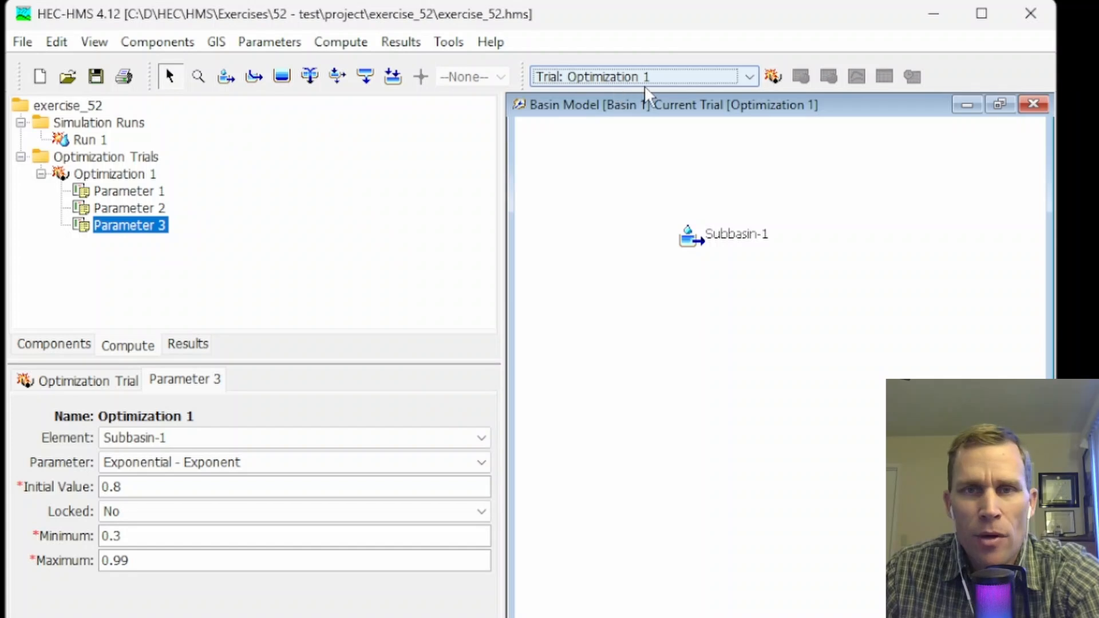
click(767, 78)
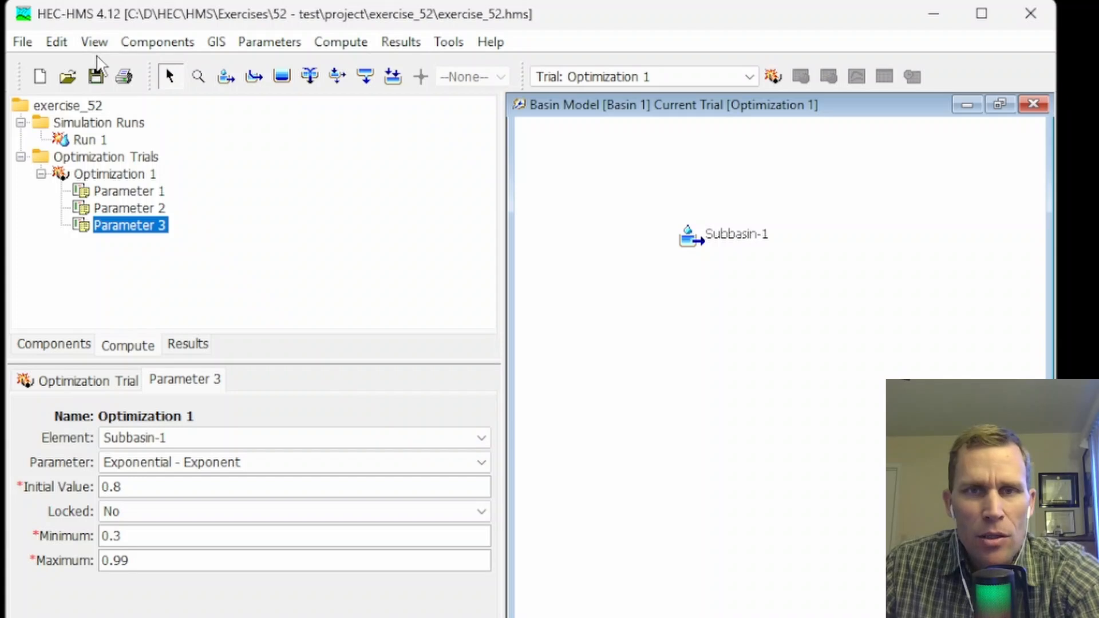
Examine the optimized parameter values in Optimization 1's results and close the table.
click(191, 345)
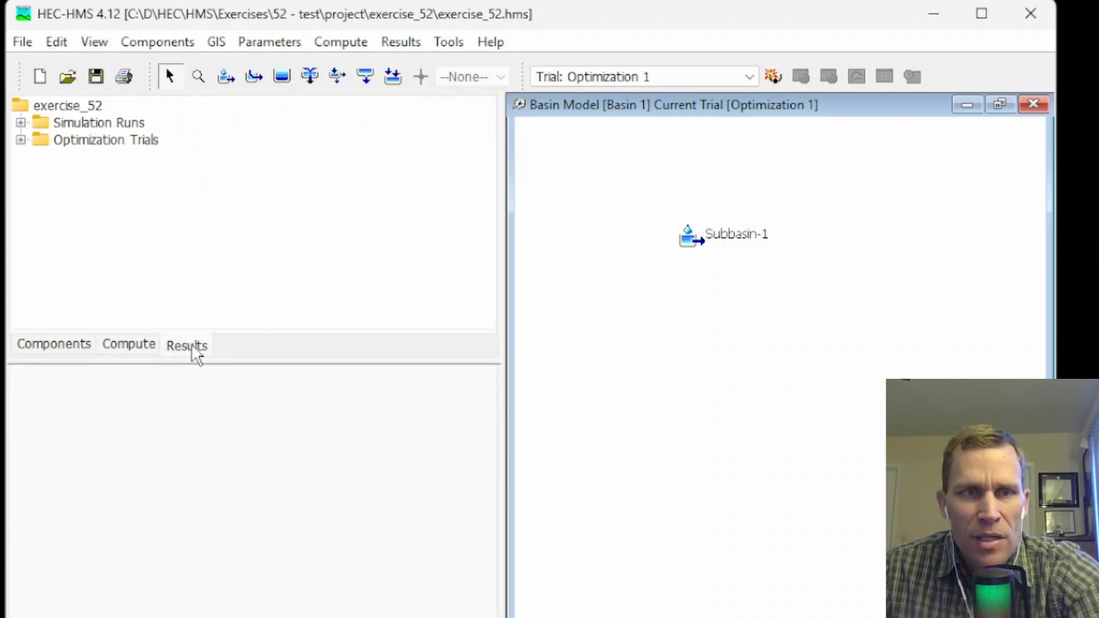
click(20, 140)
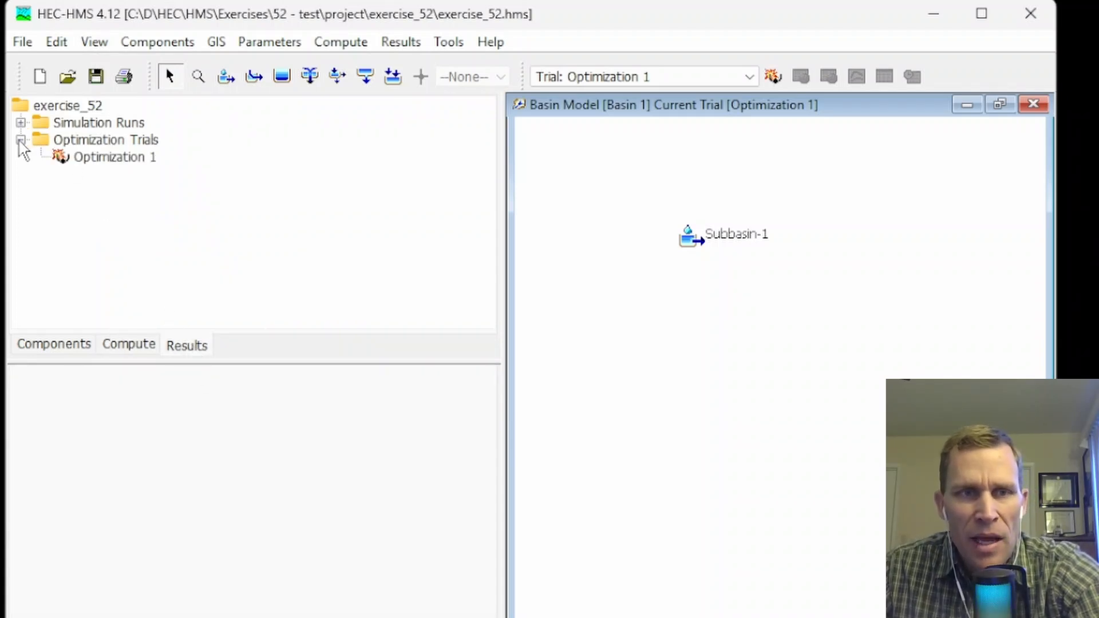
double_click(95, 159)
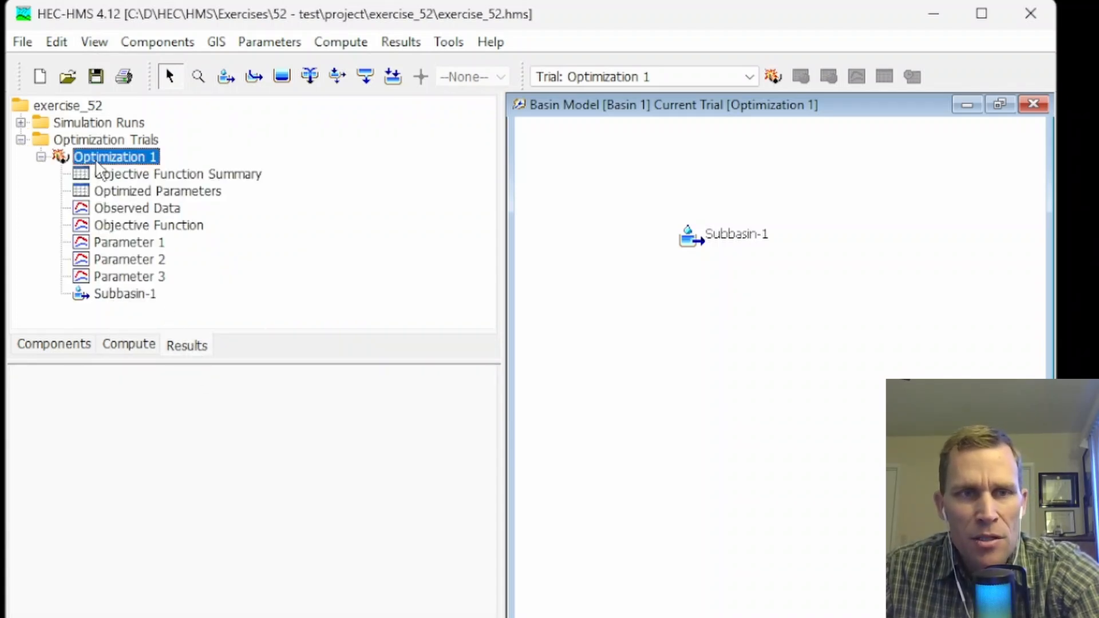
click(144, 192)
drag(395, 23, 475, 120)
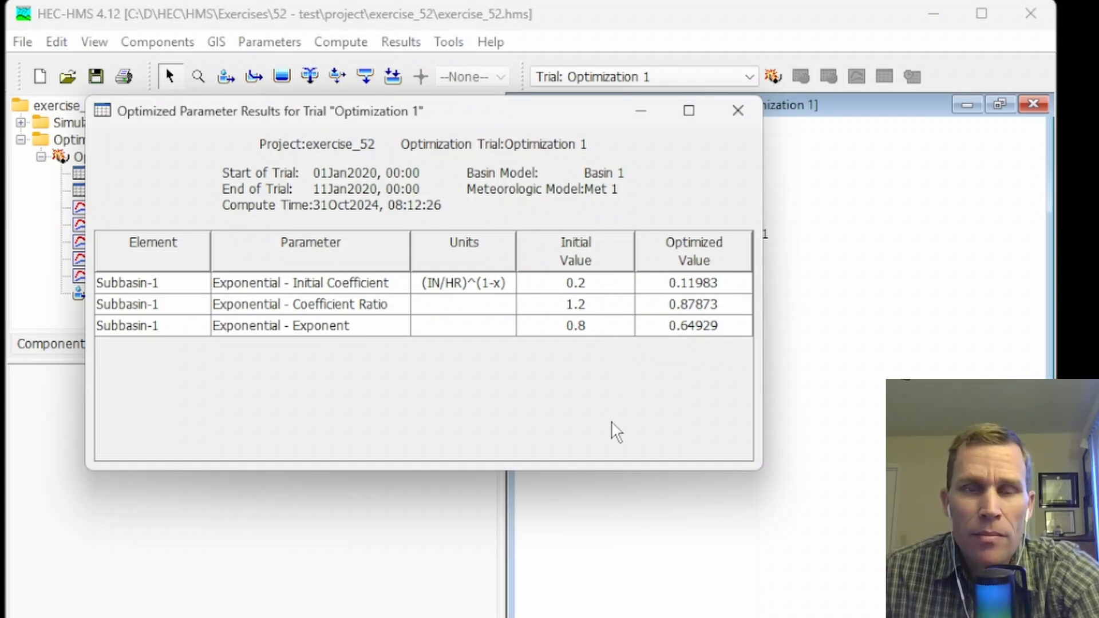
click(738, 111)
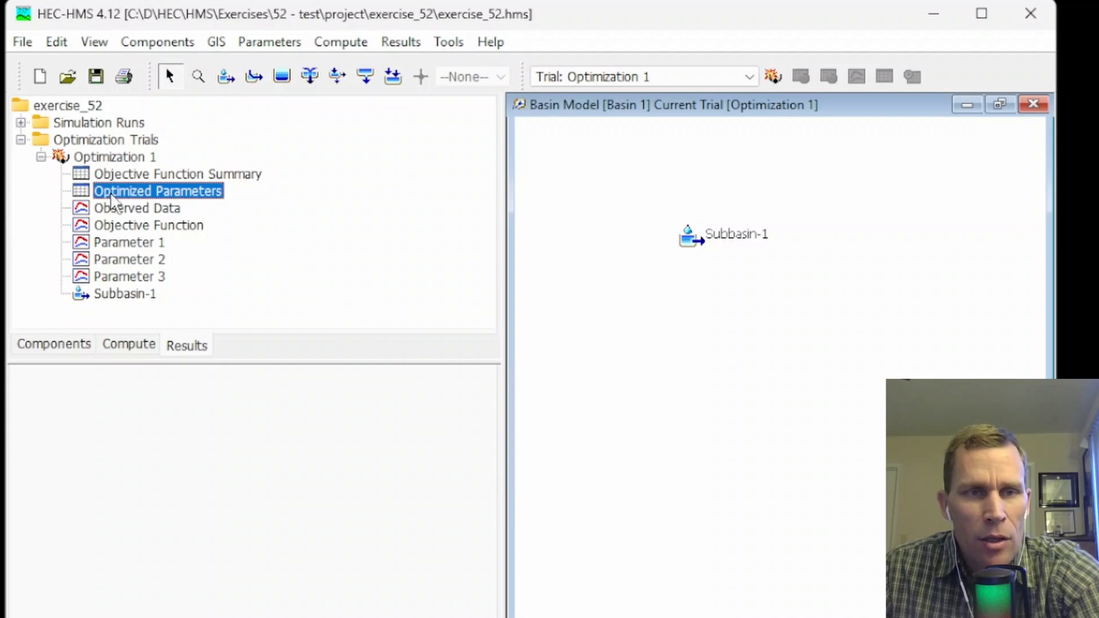
Review Optimization 1's objective function summary and the plot of Parameter 1 by evaluation.
double_click(119, 173)
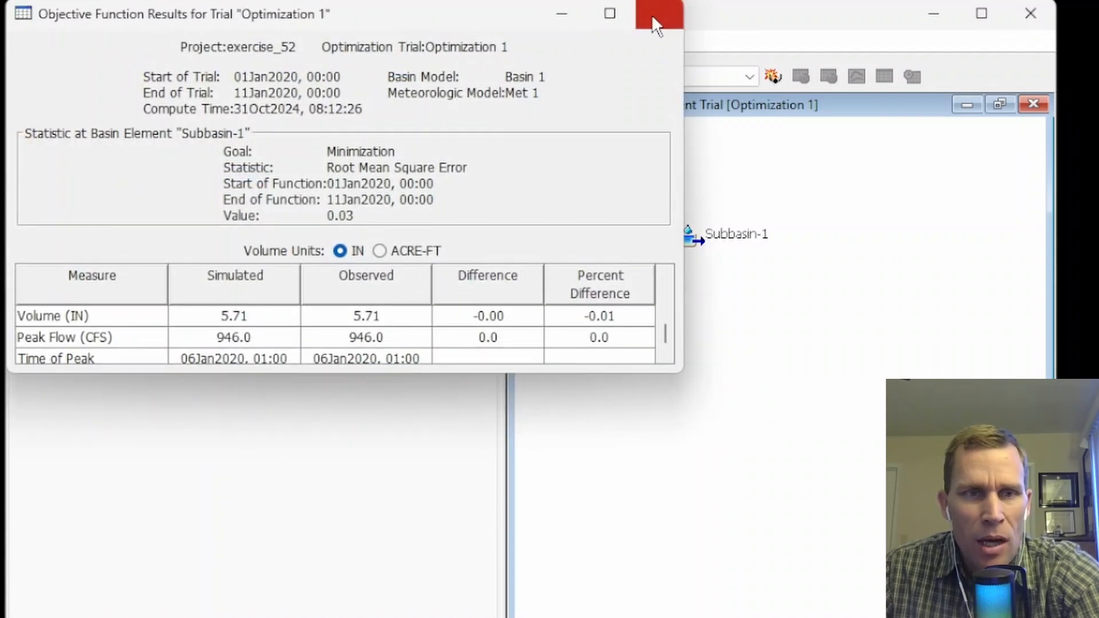
click(655, 23)
double_click(153, 243)
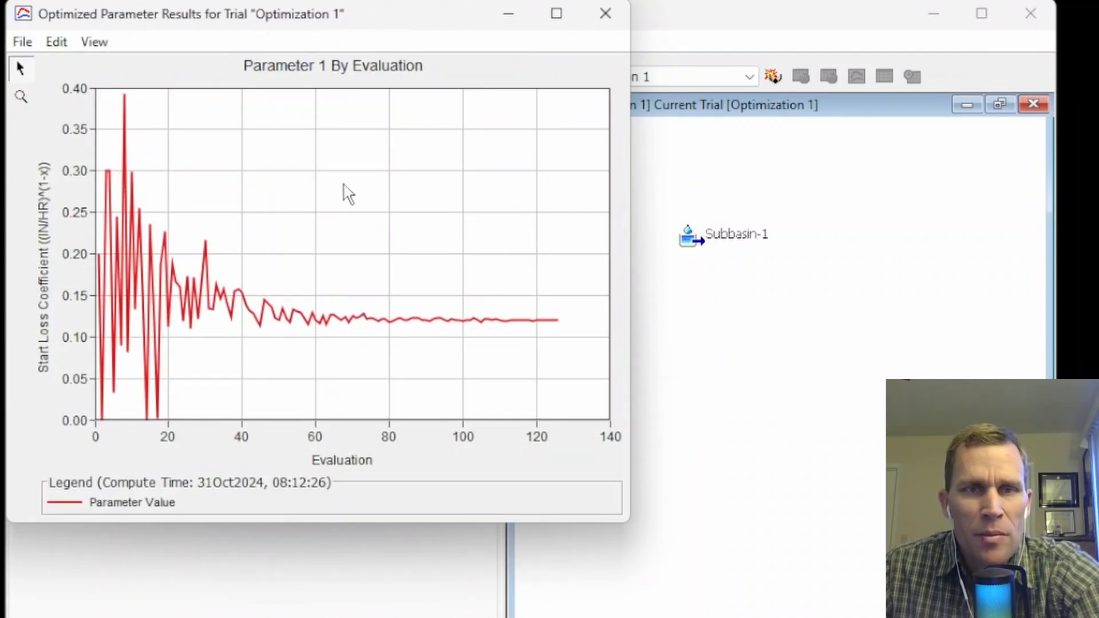
click(605, 14)
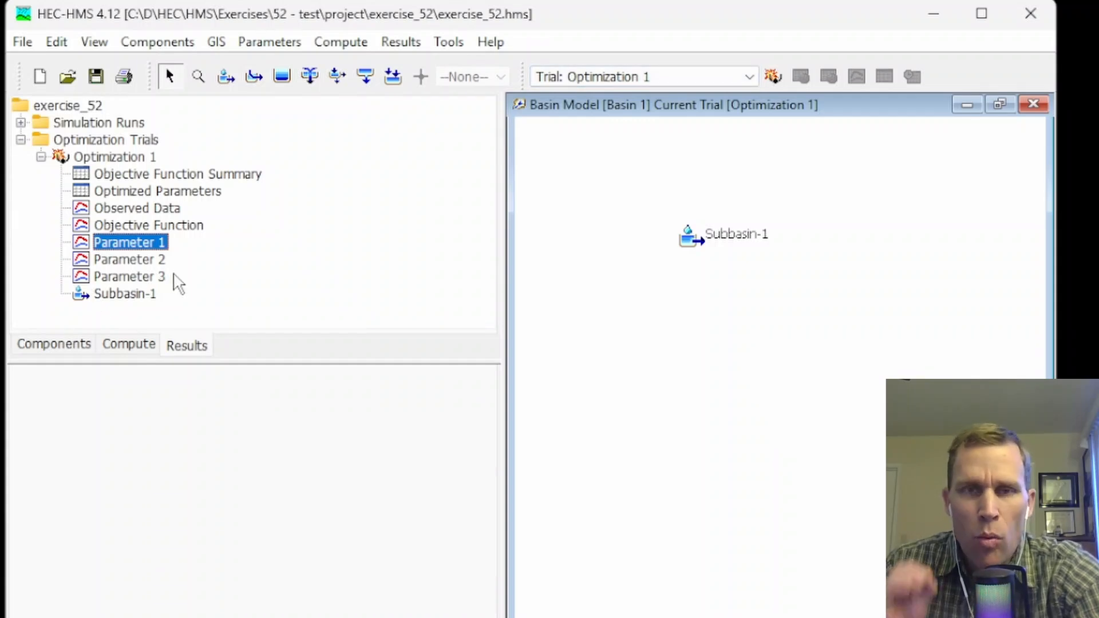
Recheck the optimized values of the three exponential loss parameters in the Optimization 1 results table.
double_click(172, 190)
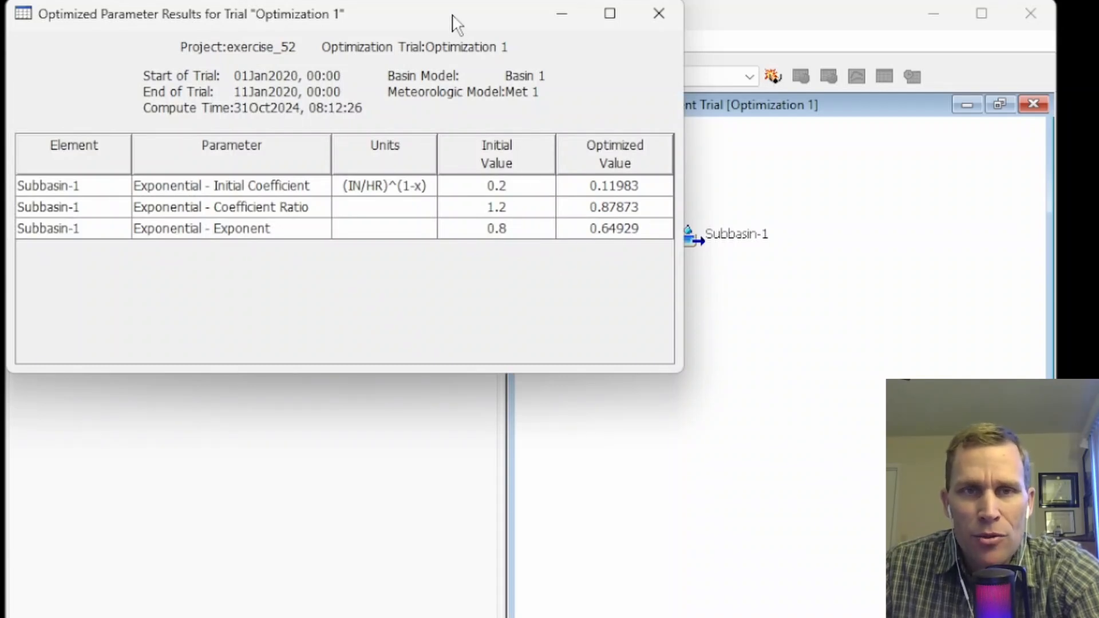
drag(451, 21, 520, 82)
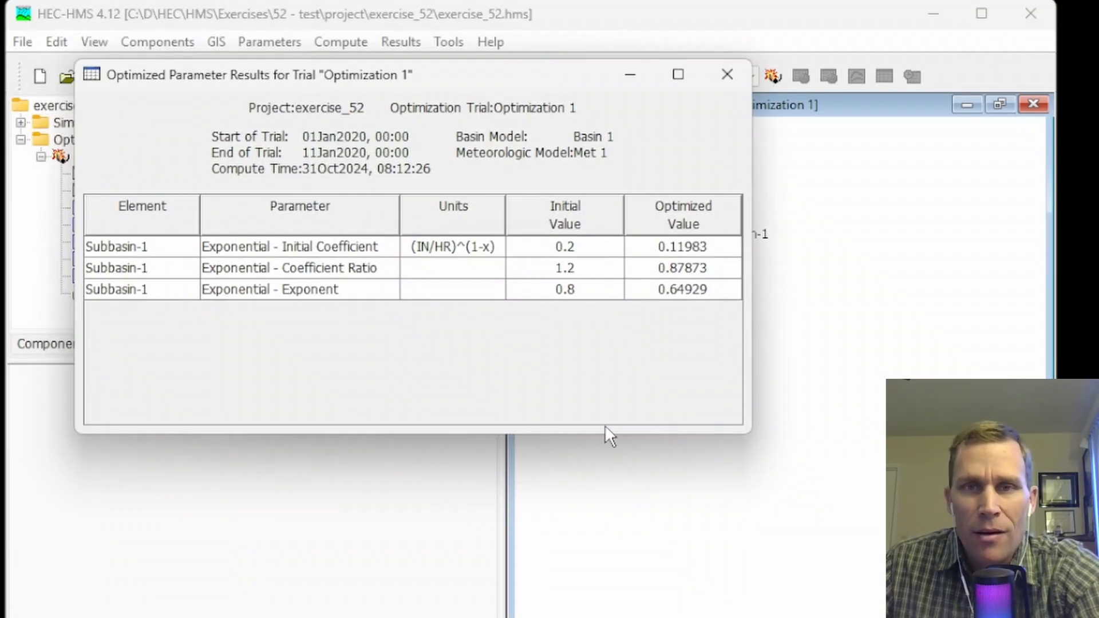
click(727, 76)
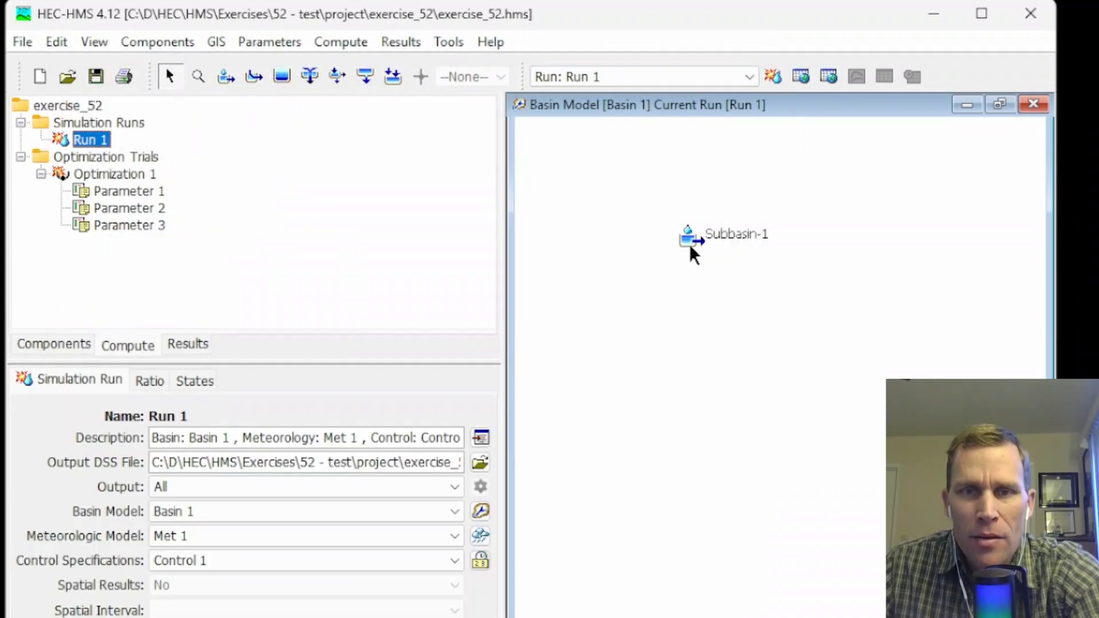
Set Subbasin-1's loss parameters to initial coefficient 0.1198, coefficient ratio 0.8787 and exponent 0.6493.
click(690, 240)
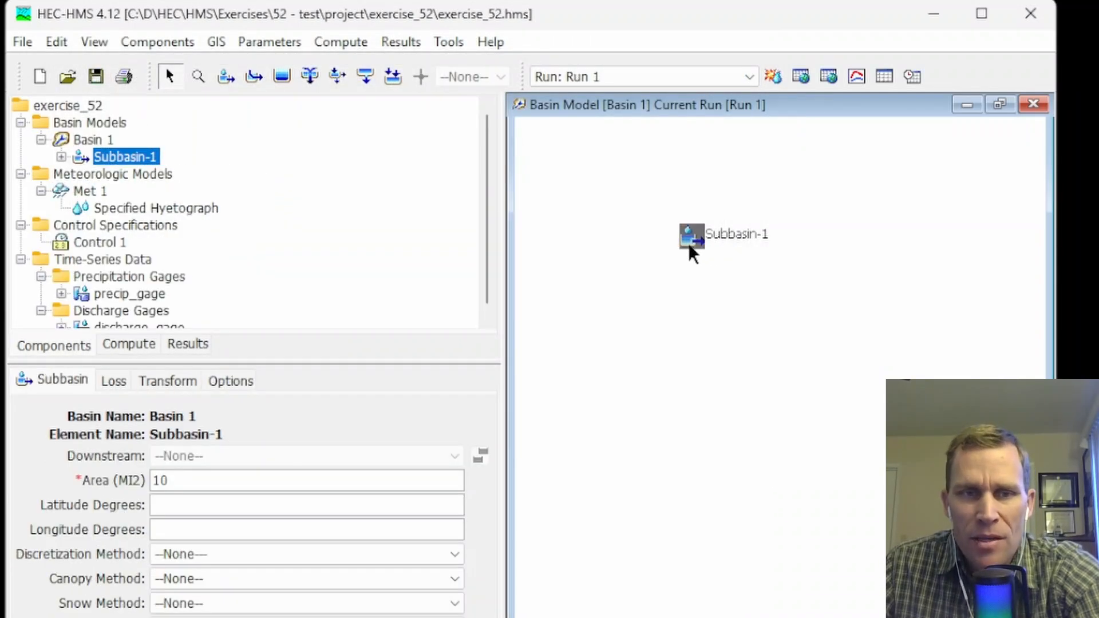
click(117, 391)
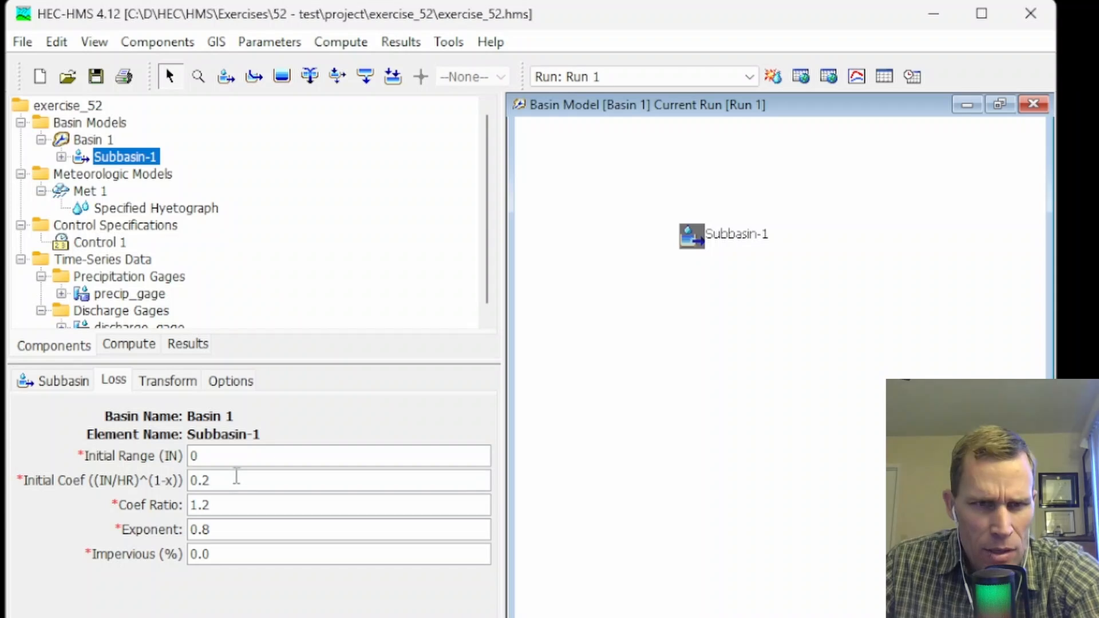
drag(236, 476, 166, 473)
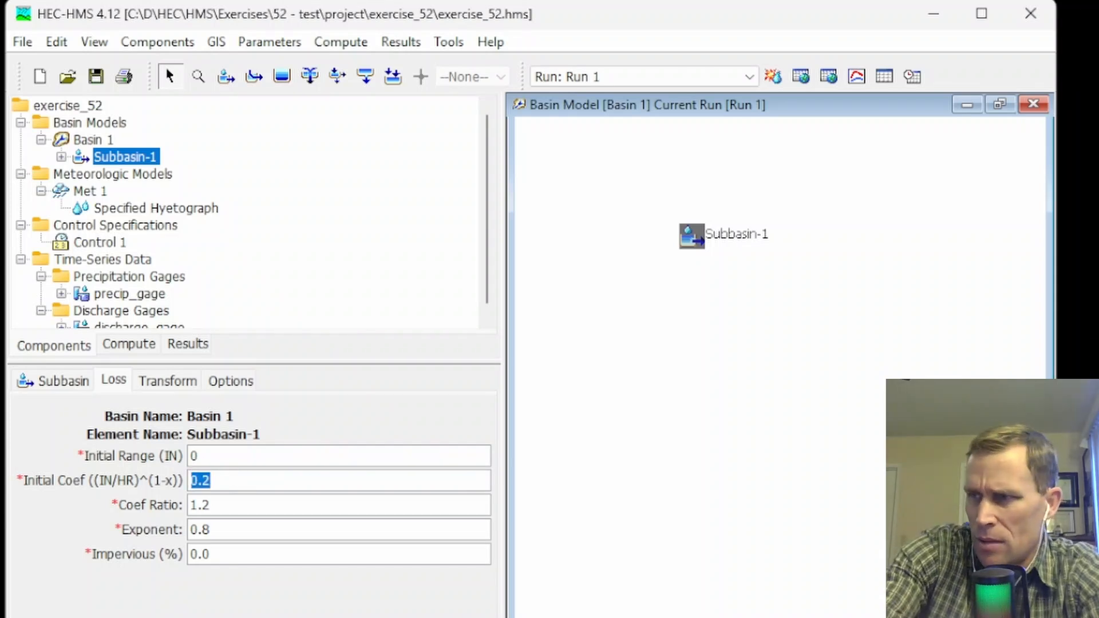
text(0)
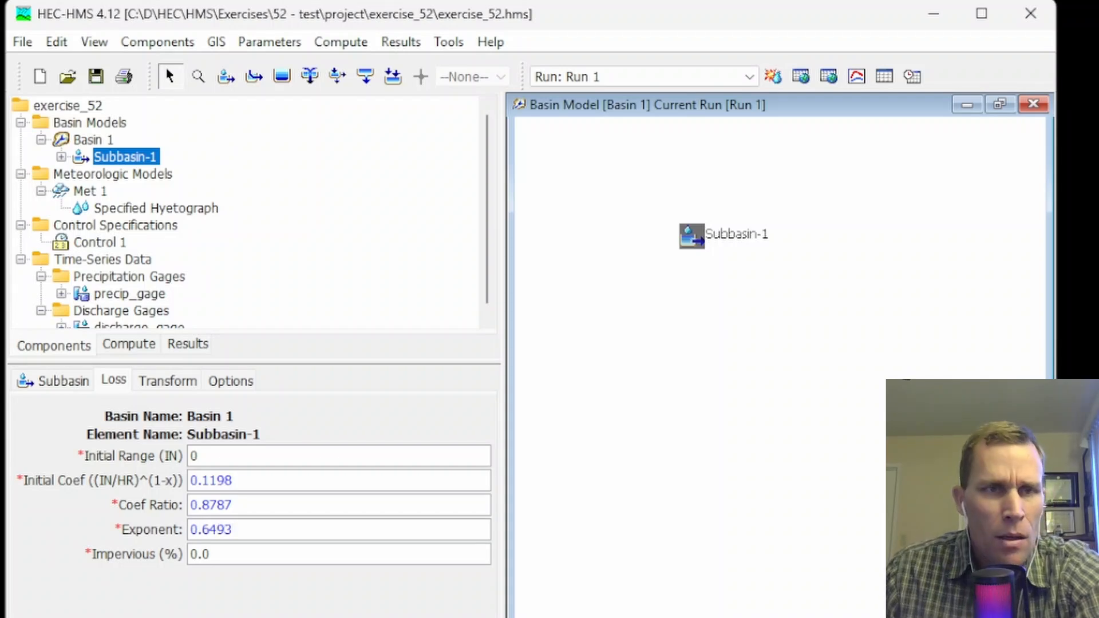
Select simulation Run 1 and compute it.
click(637, 76)
click(592, 110)
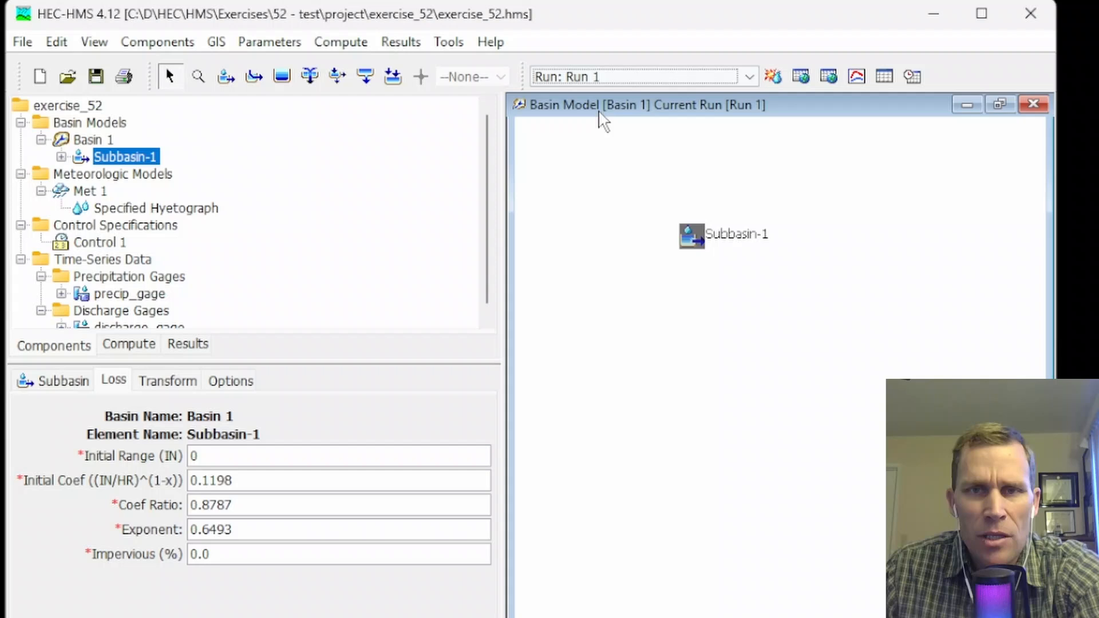
click(771, 78)
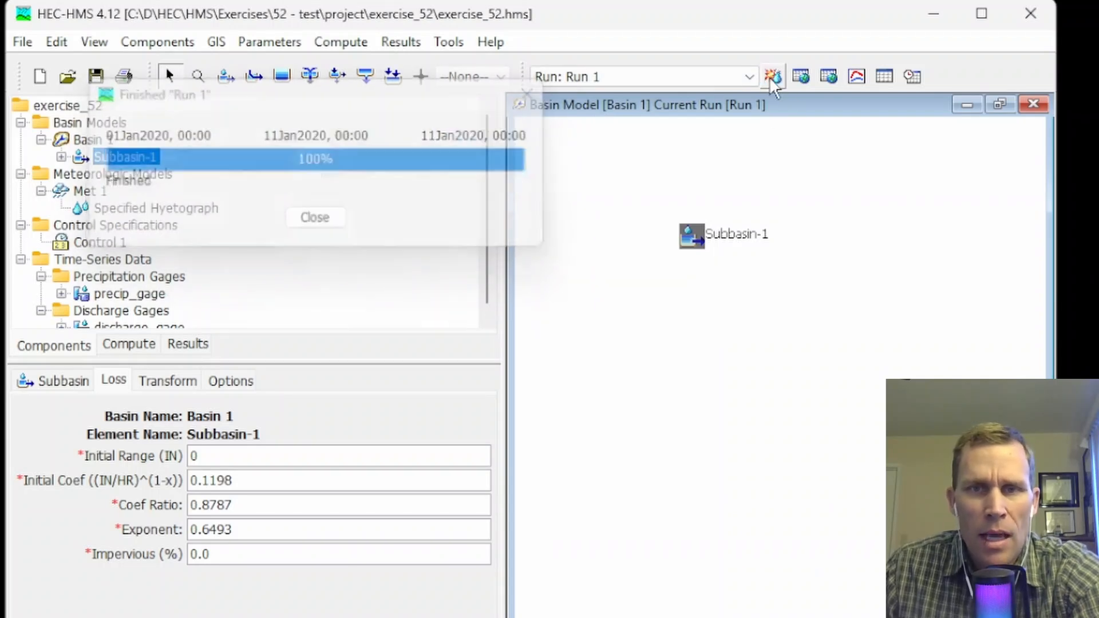
Compare the outflow and observed flow curves in Subbasin-1's enlarged Run 1 results graph, and close the graph.
click(853, 75)
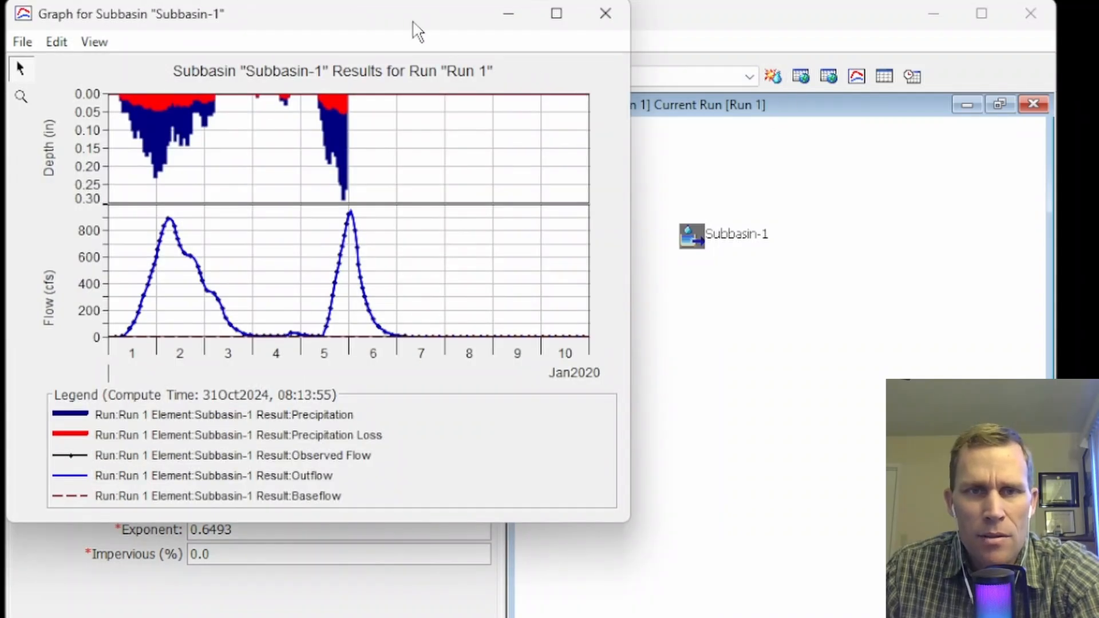
drag(412, 22, 478, 69)
drag(696, 569, 940, 617)
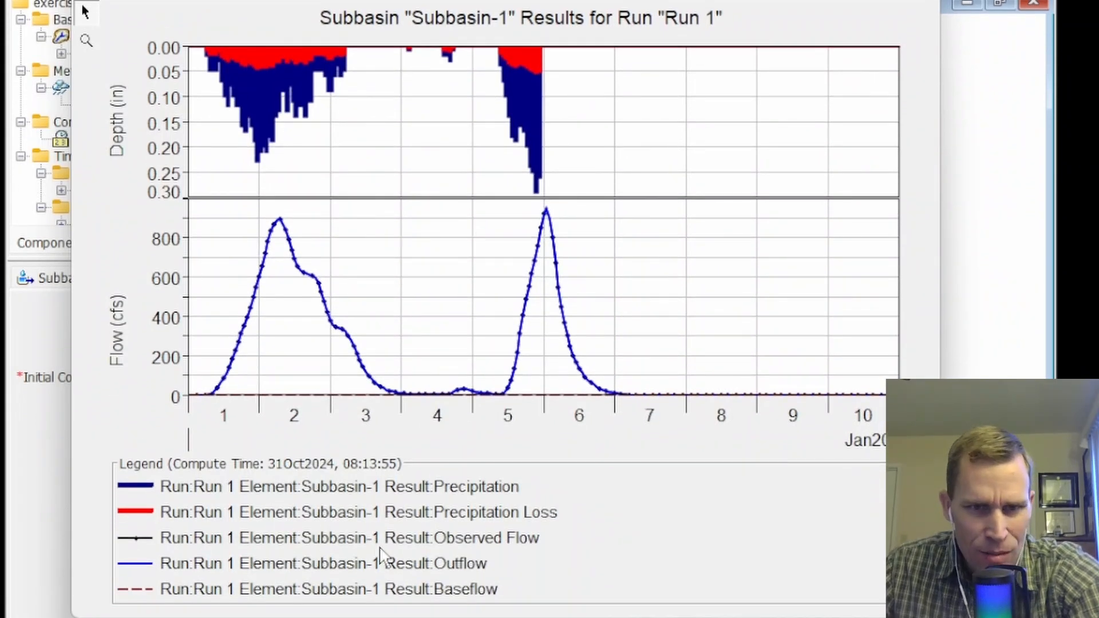
click(417, 567)
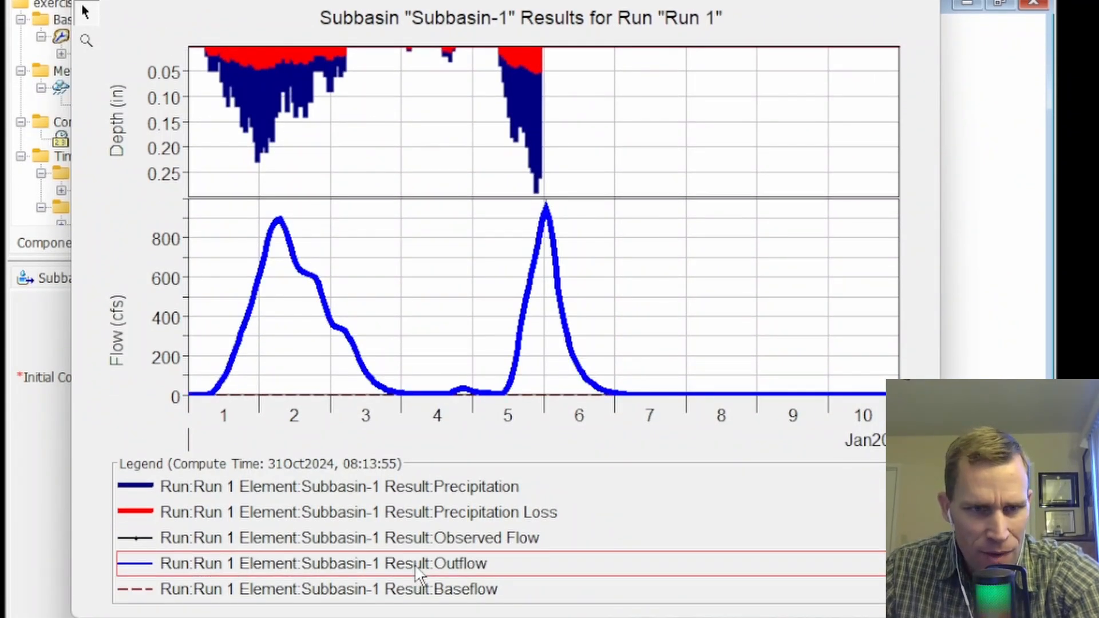
click(461, 544)
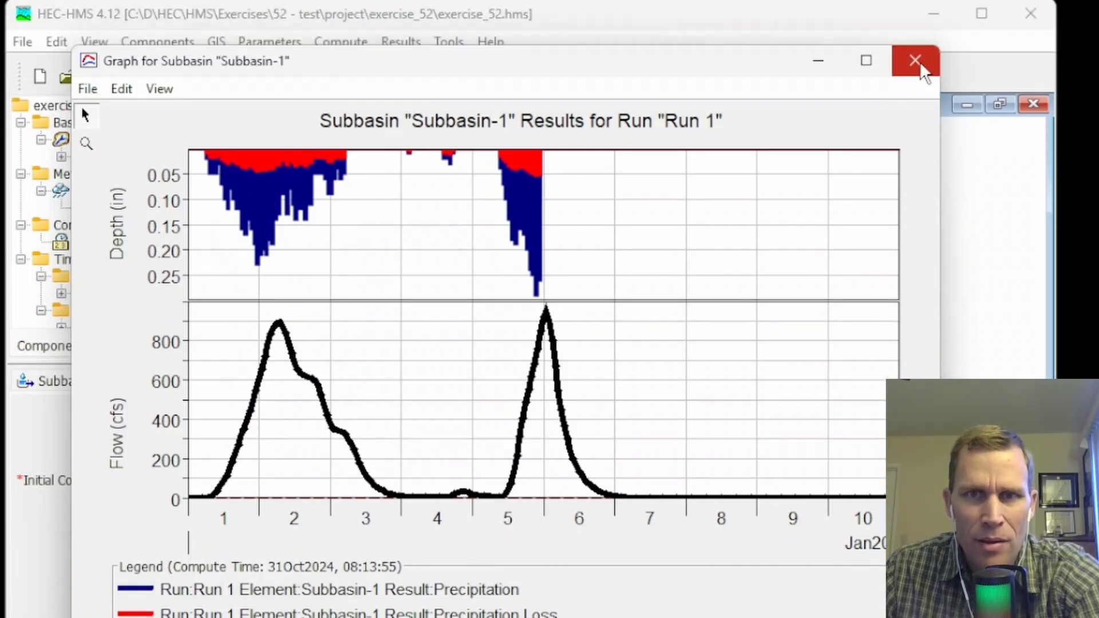
click(918, 61)
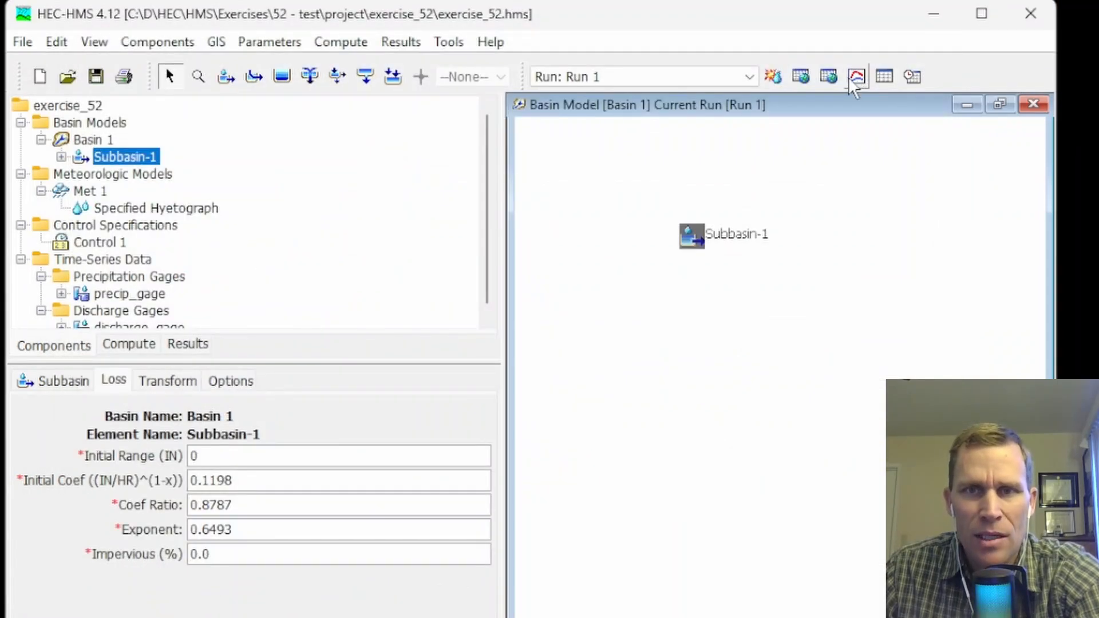
Review Subbasin-1's Run 1 summary results for peak discharge, volume and fit statistics, and close the summary.
click(884, 77)
drag(424, 32, 500, 111)
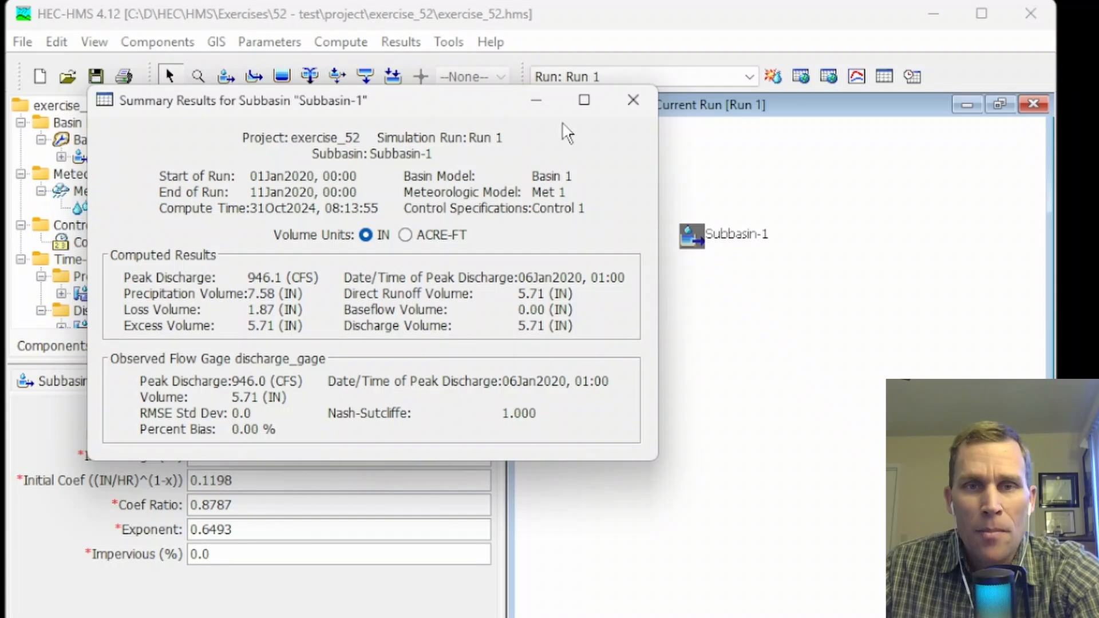
click(634, 110)
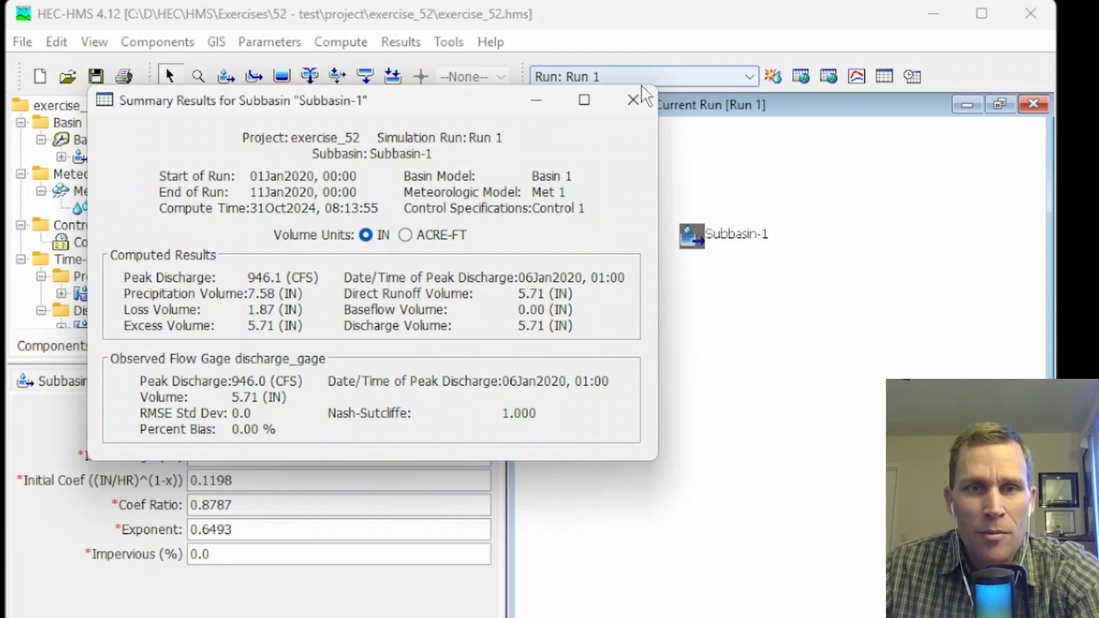